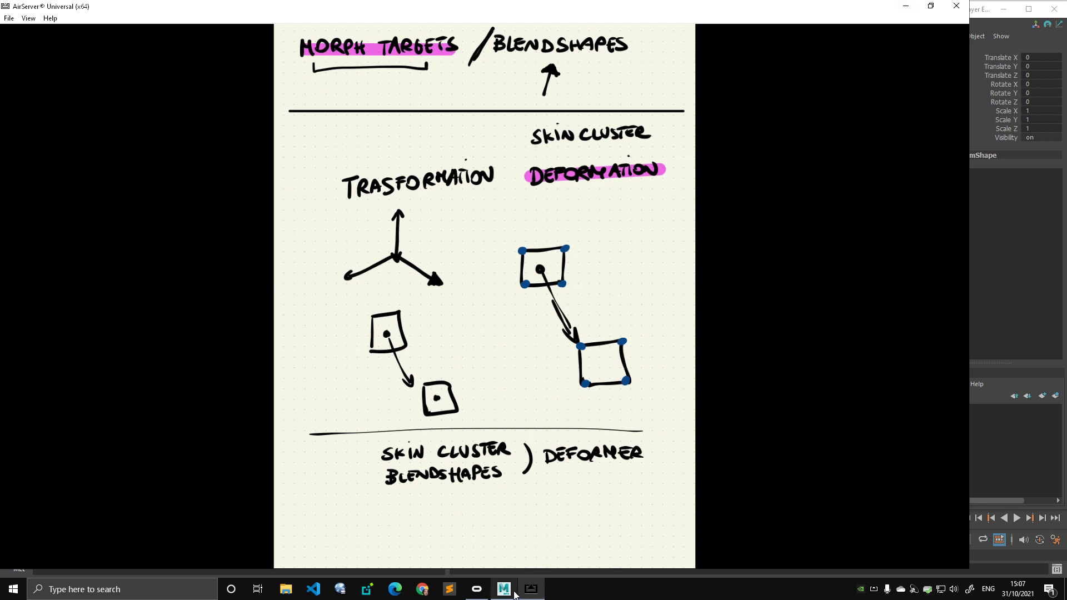
Step: Switch to Maya and select the transformDeform sphere with the Move tool
left_click(530, 589)
left_click(562, 183)
left_click(426, 287)
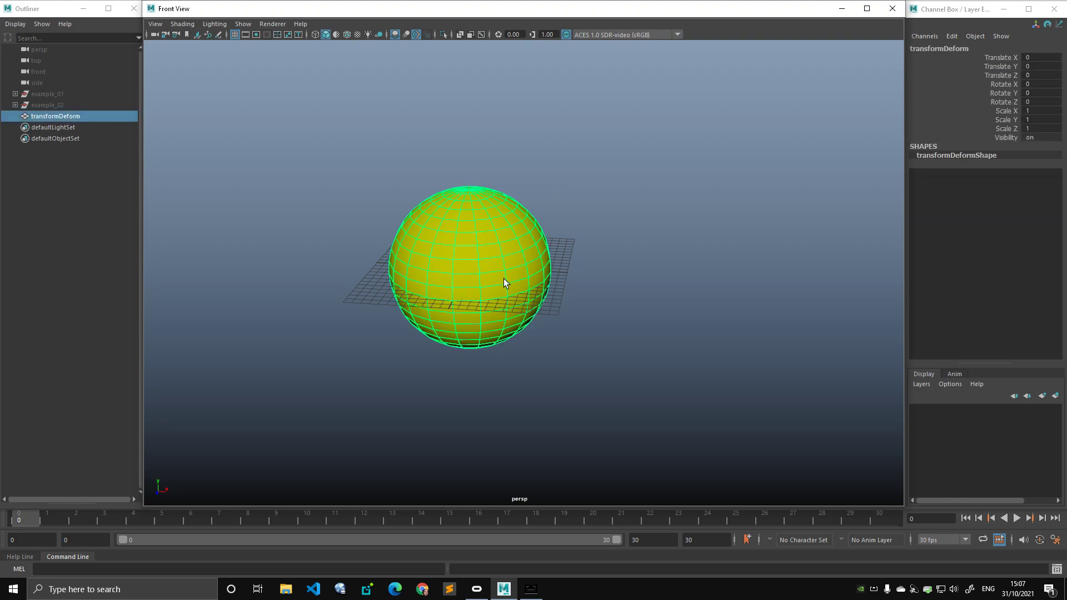
left_click_drag(577, 167, 402, 305)
left_click_drag(575, 189, 484, 261)
left_click_drag(575, 184, 515, 282)
mouse_move(481, 270)
left_mouse_down()
mouse_move(693, 200)
mouse_move(436, 150)
mouse_move(512, 250)
mouse_move(469, 268)
left_mouse_up()
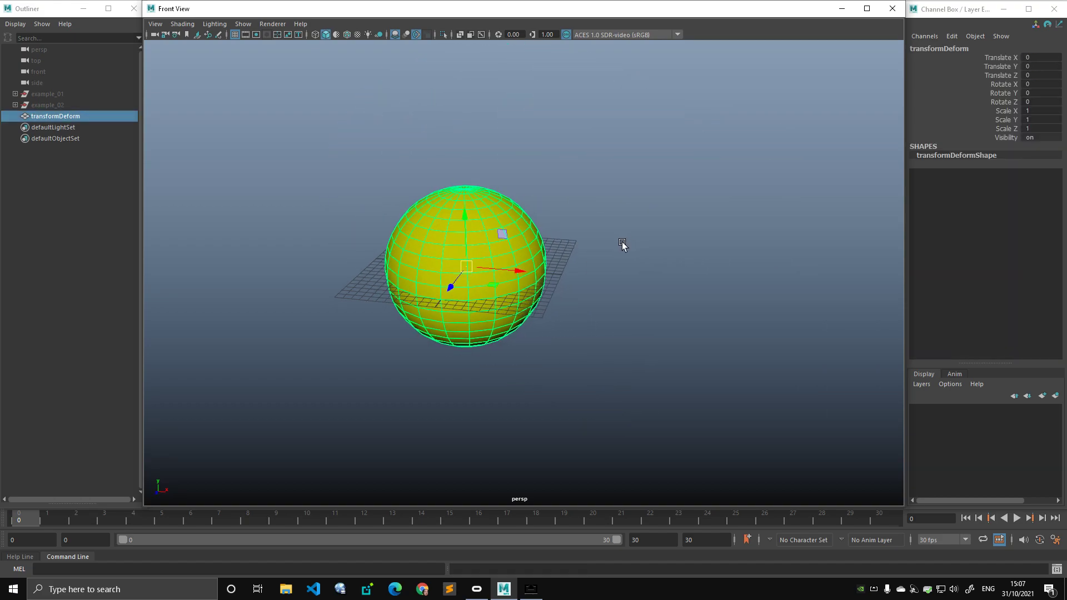
Step: Try moving the sphere freely away from the grid centre twice, undoing each move
left_click_drag(626, 240, 489, 233, "alt")
scroll(489, 233, "down", 2)
left_click_drag(473, 275, 602, 205)
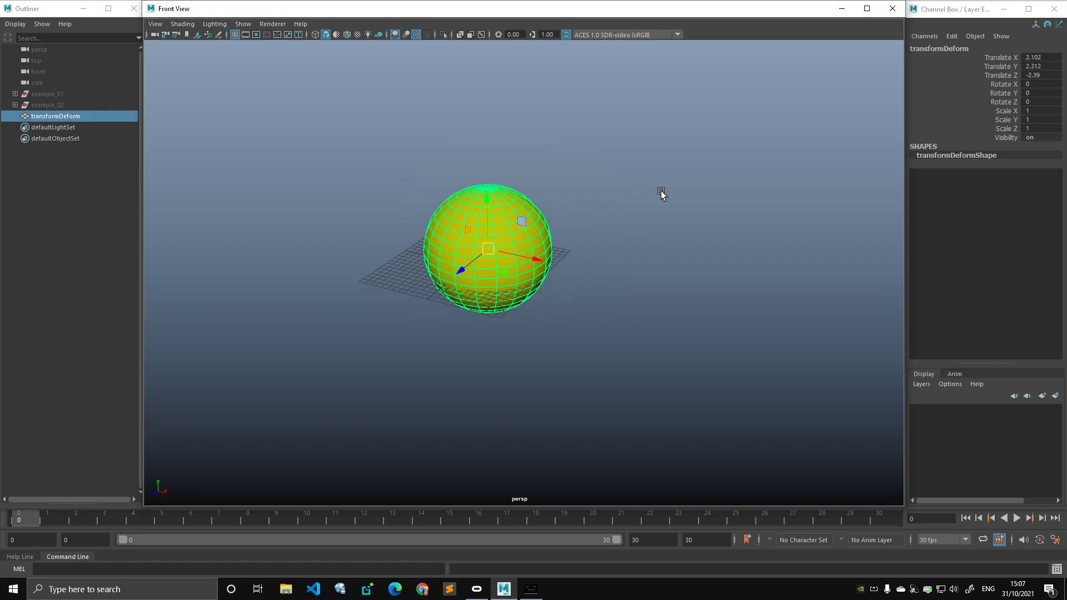
key("ctrl+z")
left_click_drag(496, 265, 582, 300)
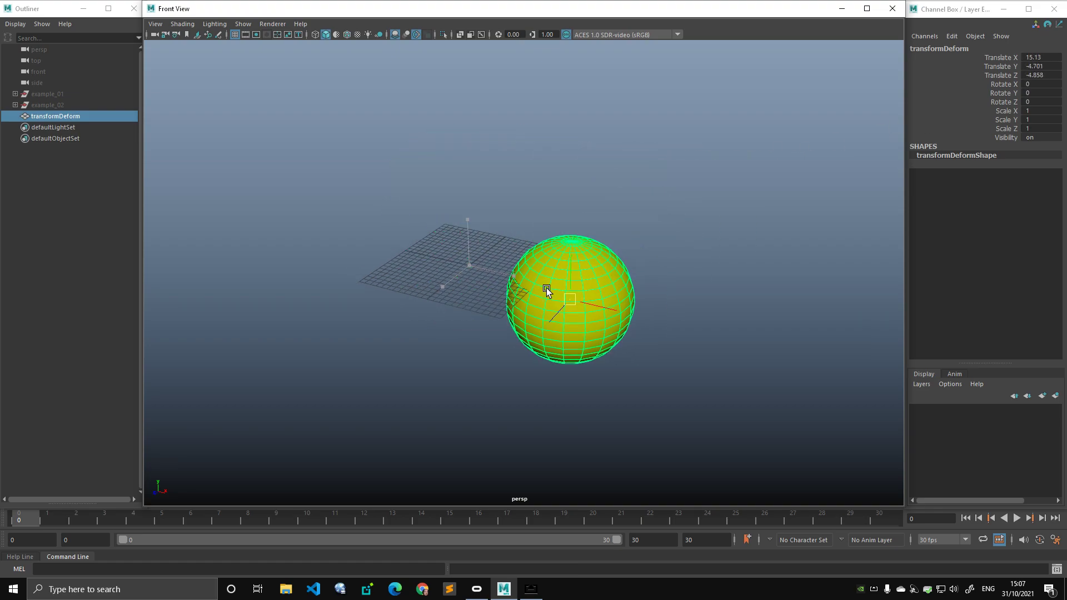
key("ctrl+z")
Step: Highlight the sphere's Translate, Rotate and Scale channels, and try a short upward move of the sphere, undoing it
scroll(693, 205, "up", 3)
scroll(693, 205, "up", 2)
left_click_drag(693, 206, 727, 197, "alt")
left_click_drag(1001, 58, 1007, 128)
left_click(554, 144)
left_click(451, 233)
left_click_drag(427, 252, 492, 201)
key("ctrl+z")
Step: Try several larger moves of the sphere, the last to about X 41, Y 16.4, Z -20.4, undoing each one
scroll(671, 225, "down", 5)
left_click_drag(565, 282, 547, 252)
key("ctrl+z")
key("ctrl+z")
left_click_drag(503, 279, 554, 229)
key("ctrl+z")
left_click_drag(483, 261, 731, 169)
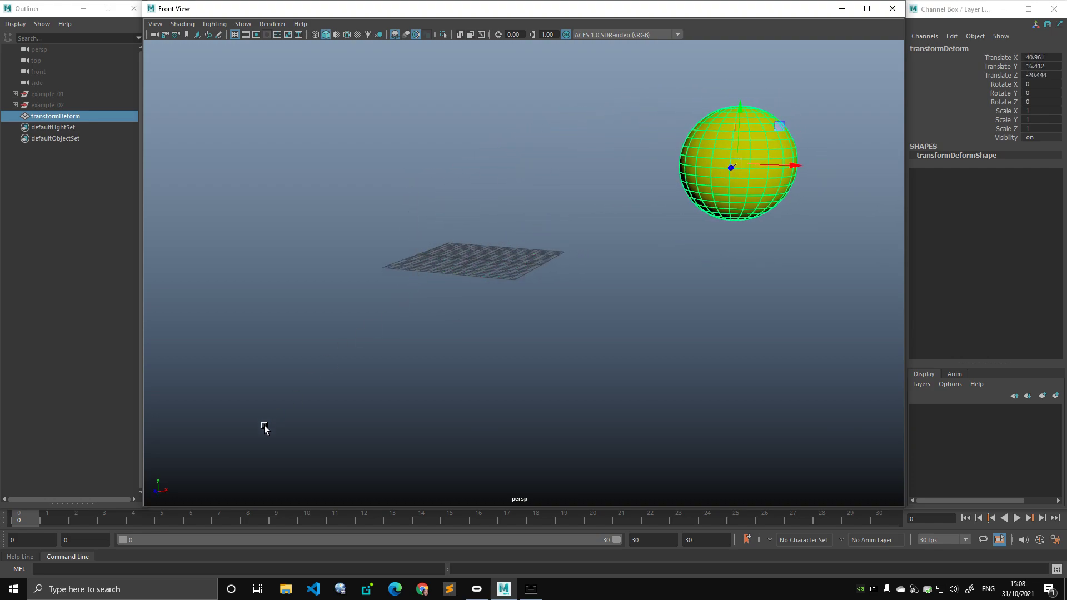
key("ctrl+z")
left_click_drag(454, 248, 524, 245, "alt")
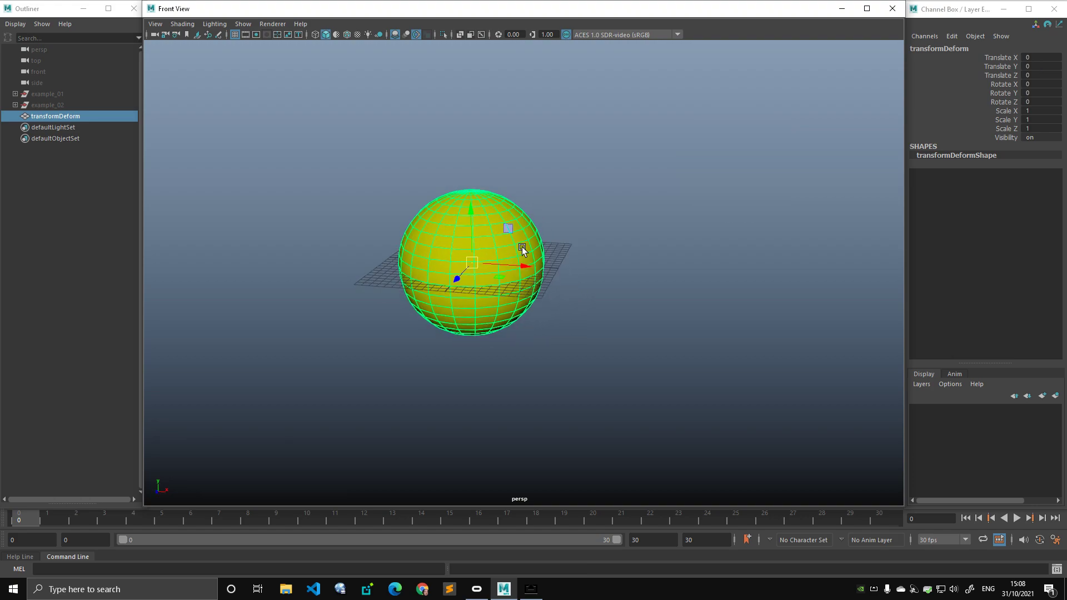
Step: Group the sphere and move the group to about X 25.4, Y 15.2, Z -10.7
key("ctrl+g")
left_click(15, 116)
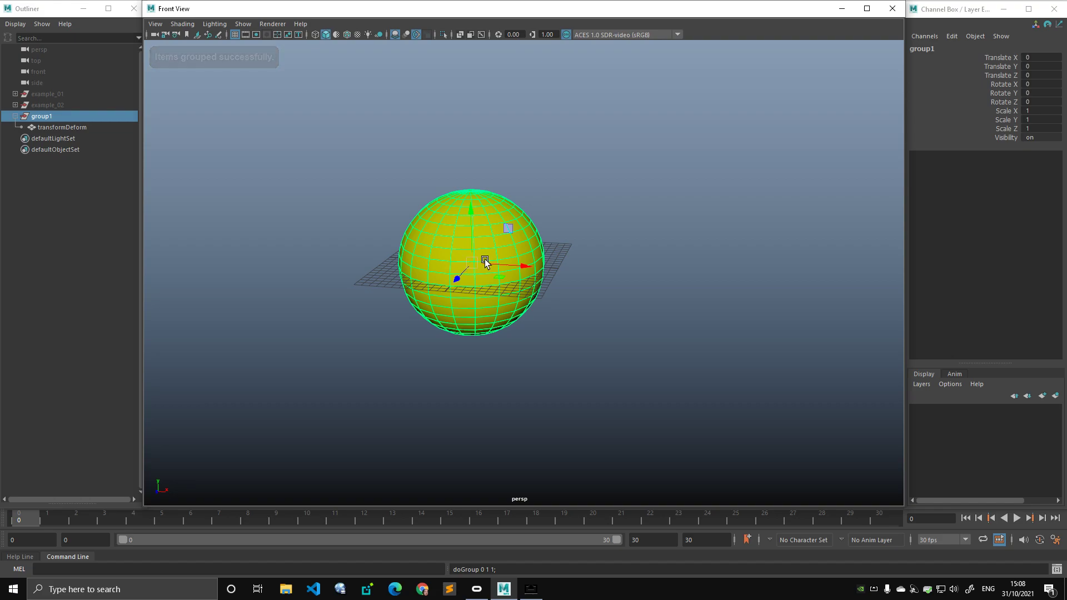
left_click_drag(484, 262, 679, 148)
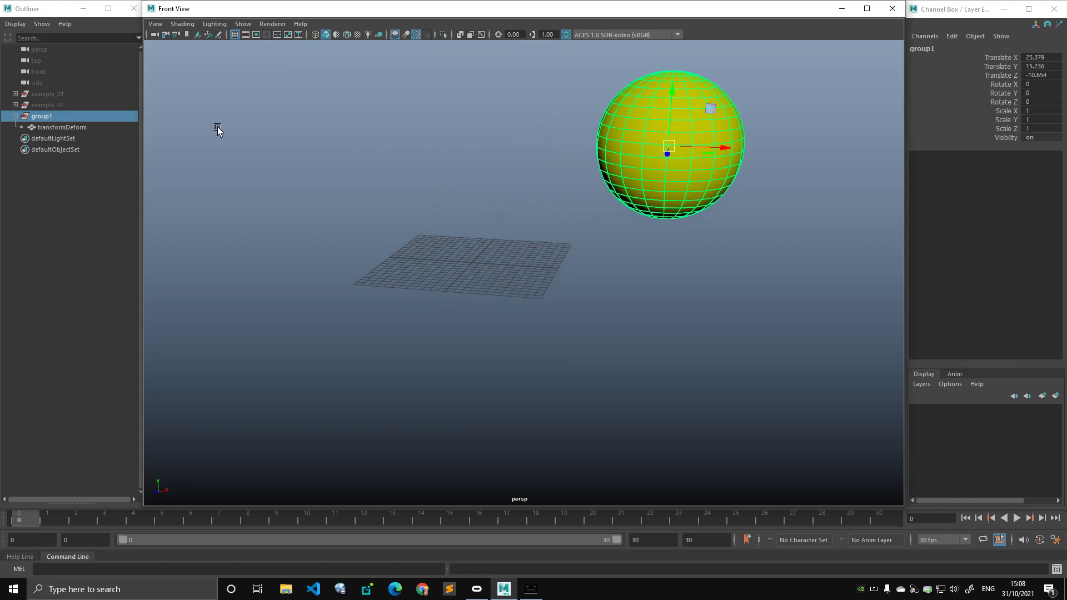
Step: Compare the transform channels of the sphere with the Translate channels of its parent group
left_click(62, 127)
left_click(113, 121)
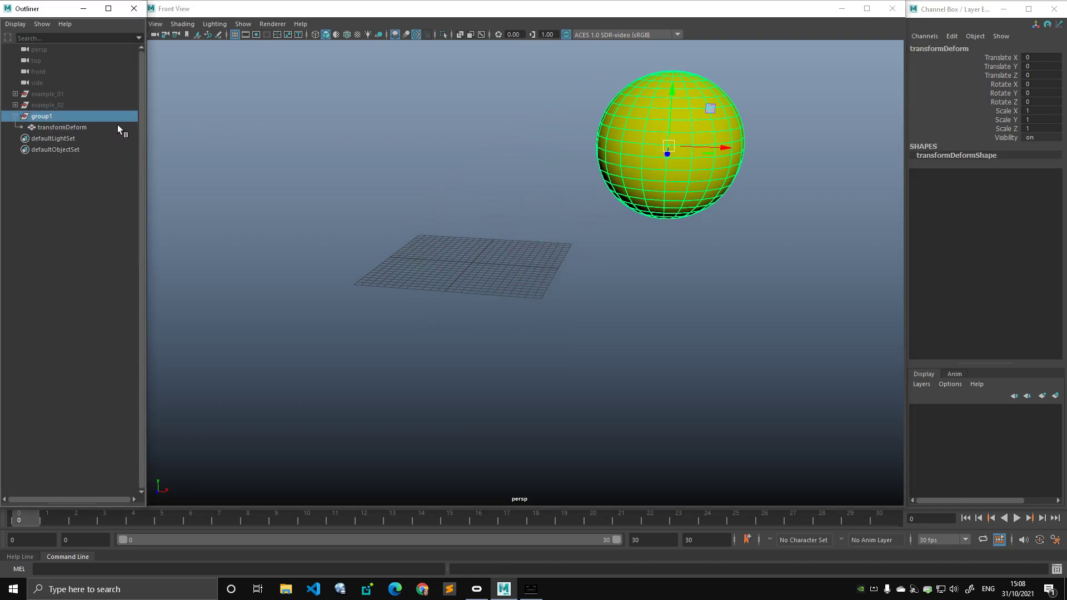
key("f")
left_click(131, 128)
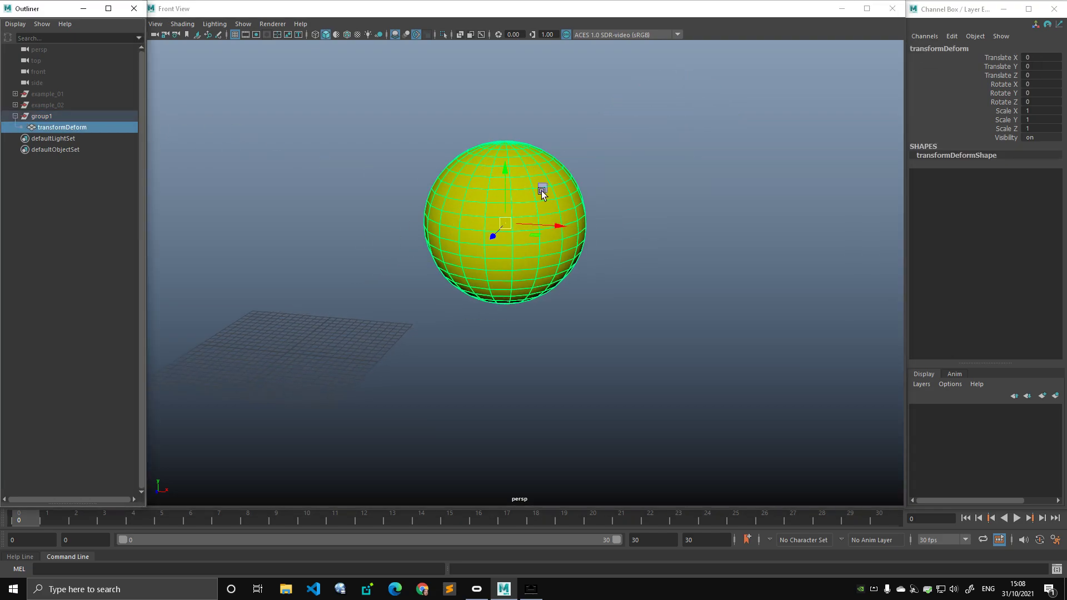
left_click_drag(997, 57, 1003, 128)
left_click(78, 118)
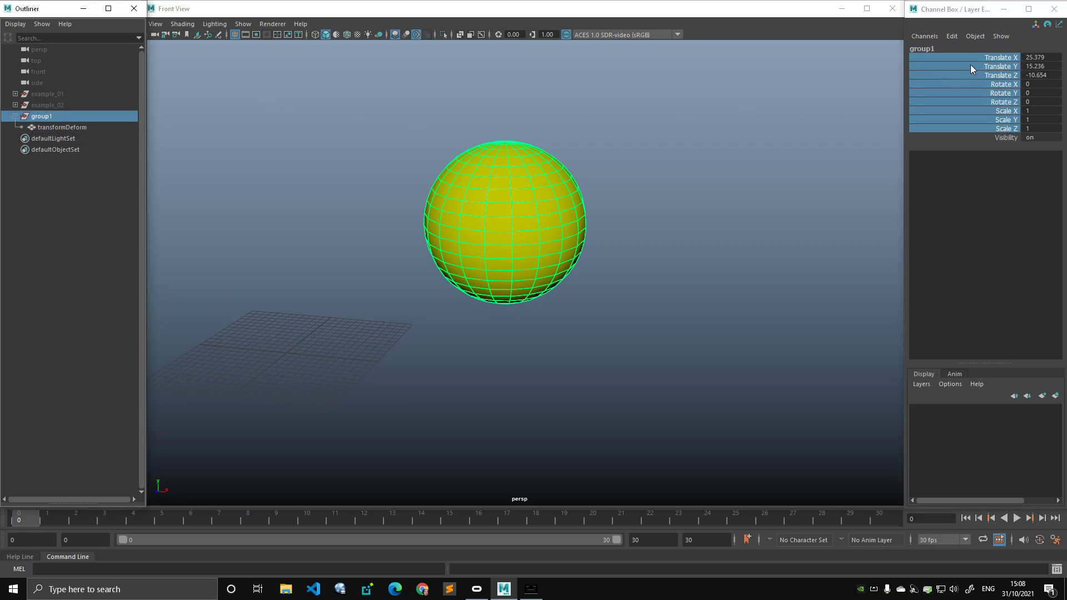
left_click_drag(979, 58, 979, 75)
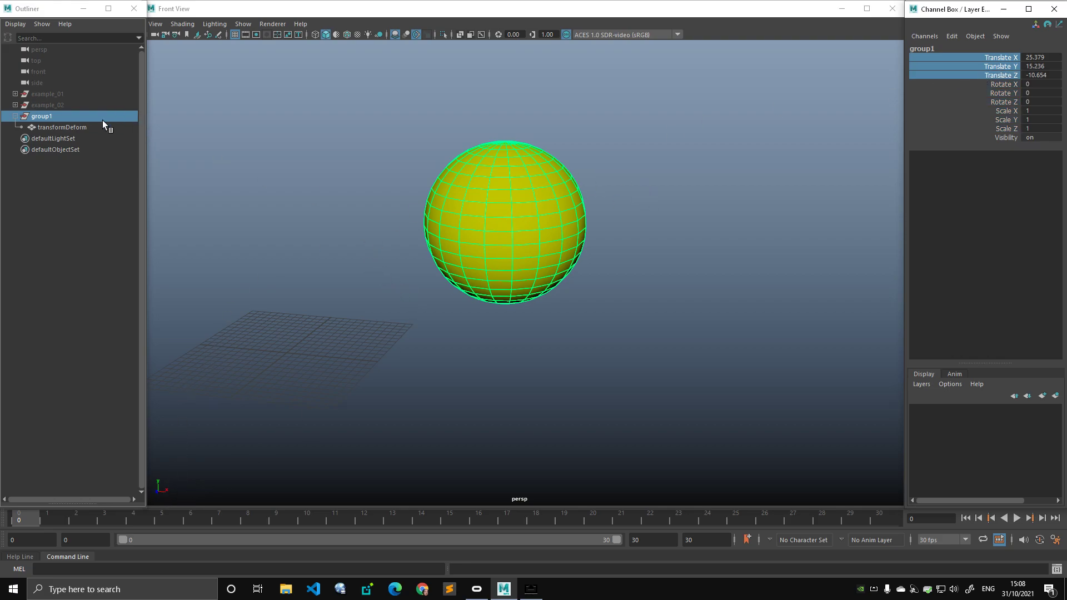
left_click(78, 127)
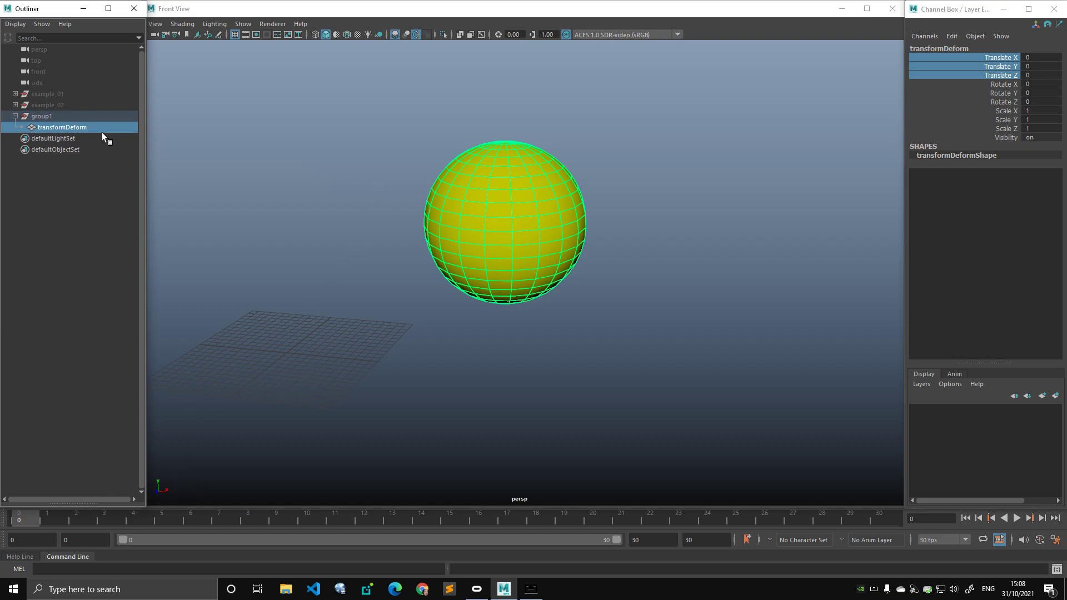
Step: Try moving the sphere inside its group to about X 6.1, Y -1.1, Z -0.9, and undo the move
left_click(501, 235)
left_click_drag(1005, 60, 985, 127)
key("w")
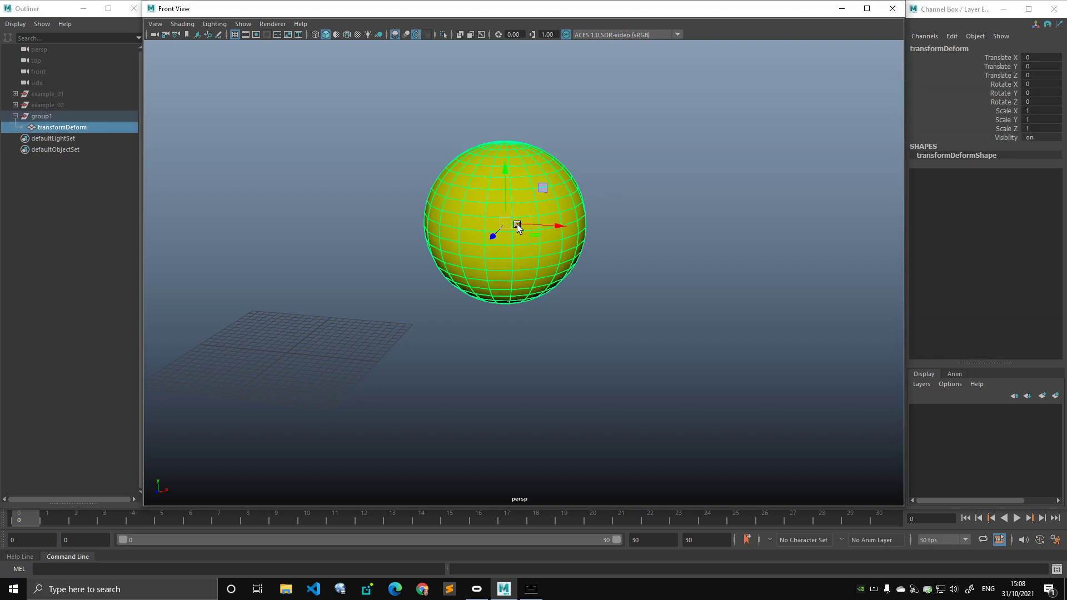
left_click_drag(518, 225, 567, 229)
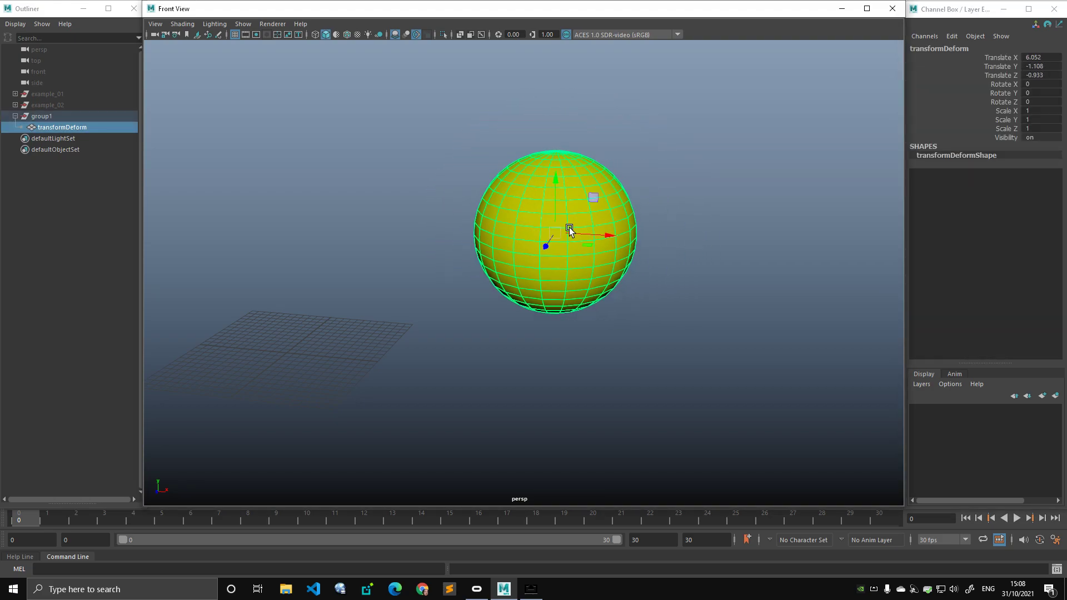
key("ctrl+z")
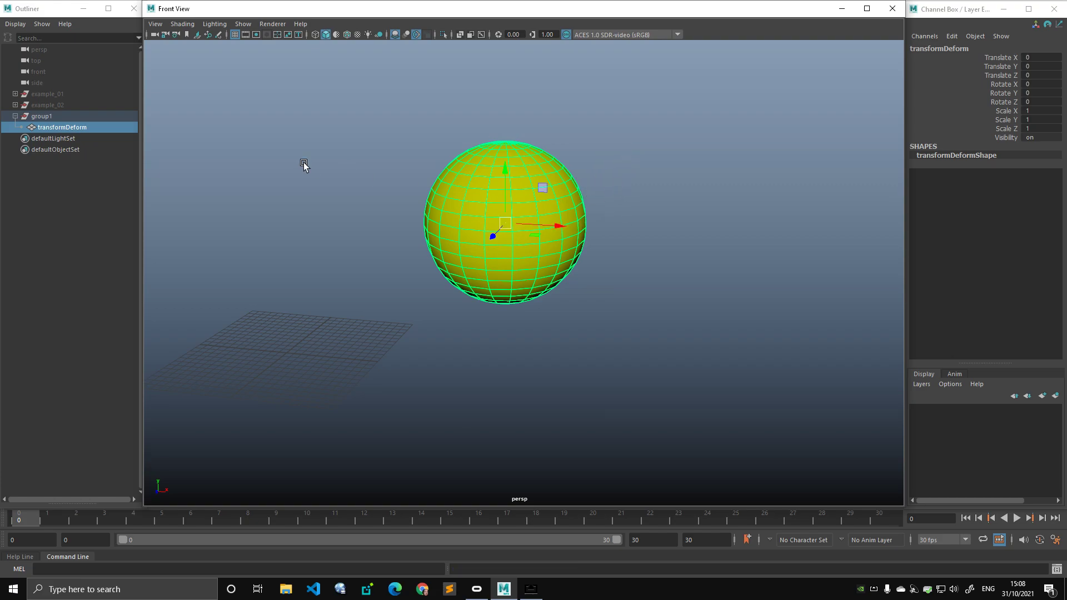
Step: Set the parent group's Translate X, Y and Z to 0
left_click(79, 116)
left_click_drag(1037, 58, 1042, 78)
type("0")
key("Return")
Step: Unparent the transformDeform sphere from its group and delete the empty group
left_click(77, 129)
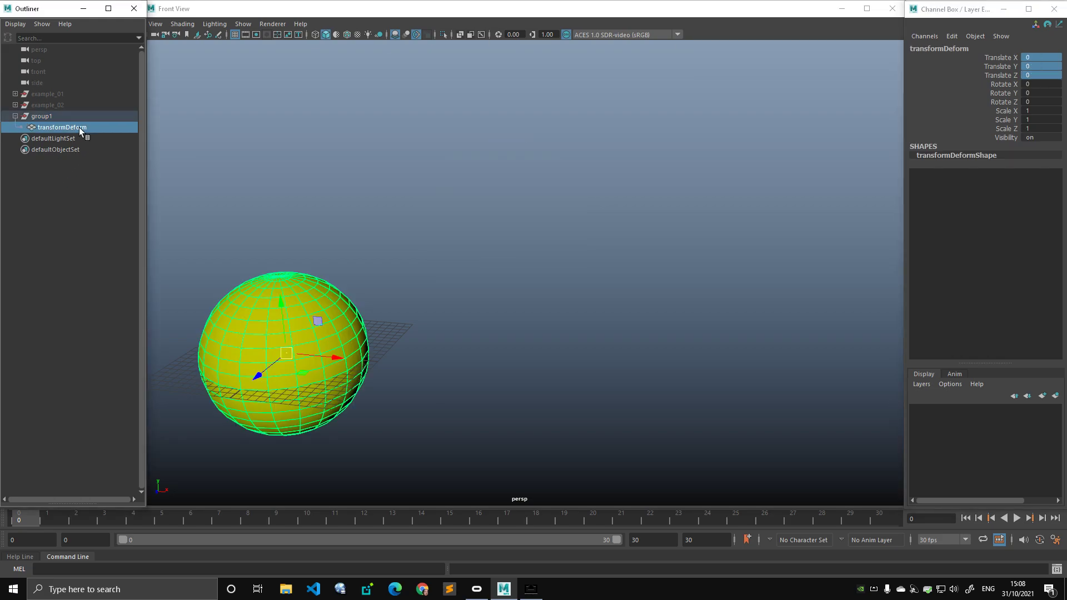
key("shift+p")
left_click(86, 116)
key("Delete")
Step: Reselect the sphere and try moving it to about X 25.5, Y 18.8, Z -9, undoing the move
left_click_drag(279, 188, 397, 340)
middle_click_drag(344, 302, 476, 227, "alt")
right_click_drag(476, 228, 515, 218, "alt")
middle_click_drag(515, 218, 647, 183, "alt")
right_click_drag(647, 183, 517, 189, "alt")
middle_click_drag(518, 190, 488, 189, "alt")
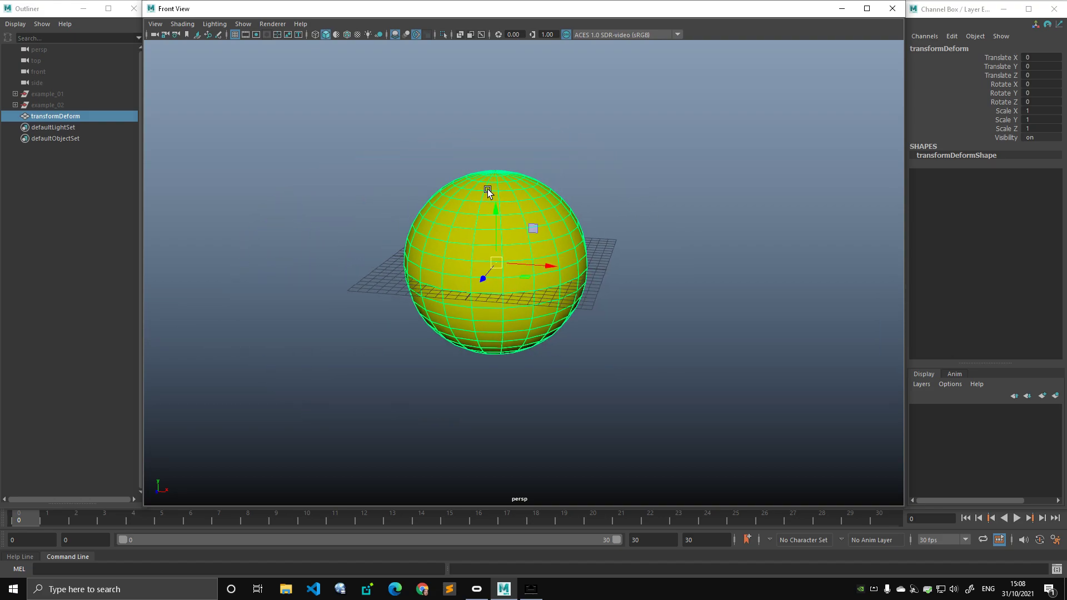
right_click_drag(555, 243, 405, 240, "alt")
middle_click_drag(406, 240, 375, 239, "alt")
left_click_drag(375, 239, 434, 238, "alt")
left_click_drag(533, 250, 481, 251, "alt")
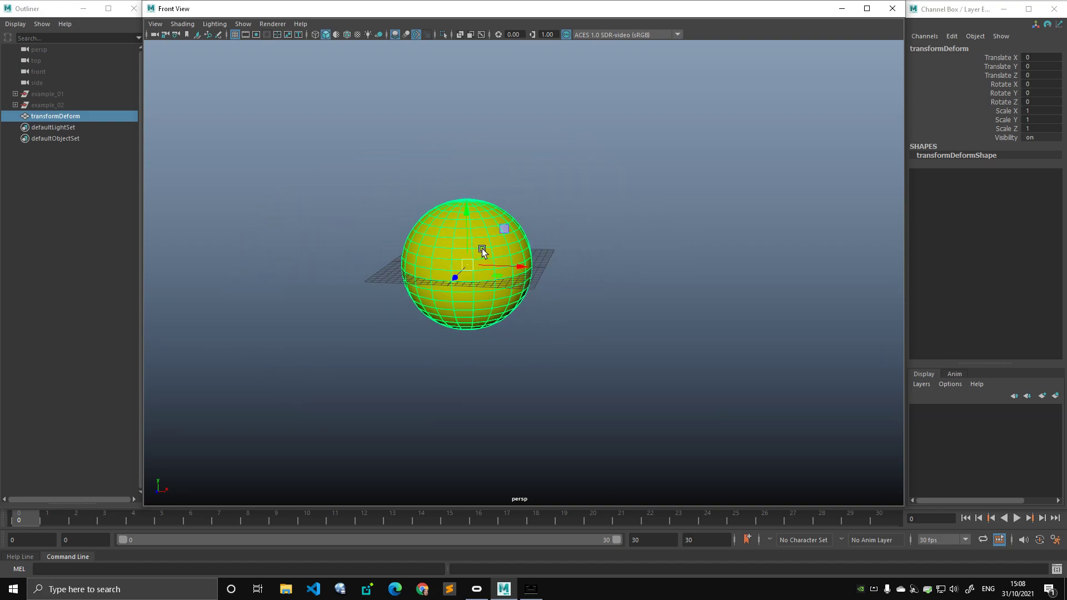
middle_click_drag(481, 252, 471, 278, "alt")
right_click_drag(471, 277, 505, 276, "alt")
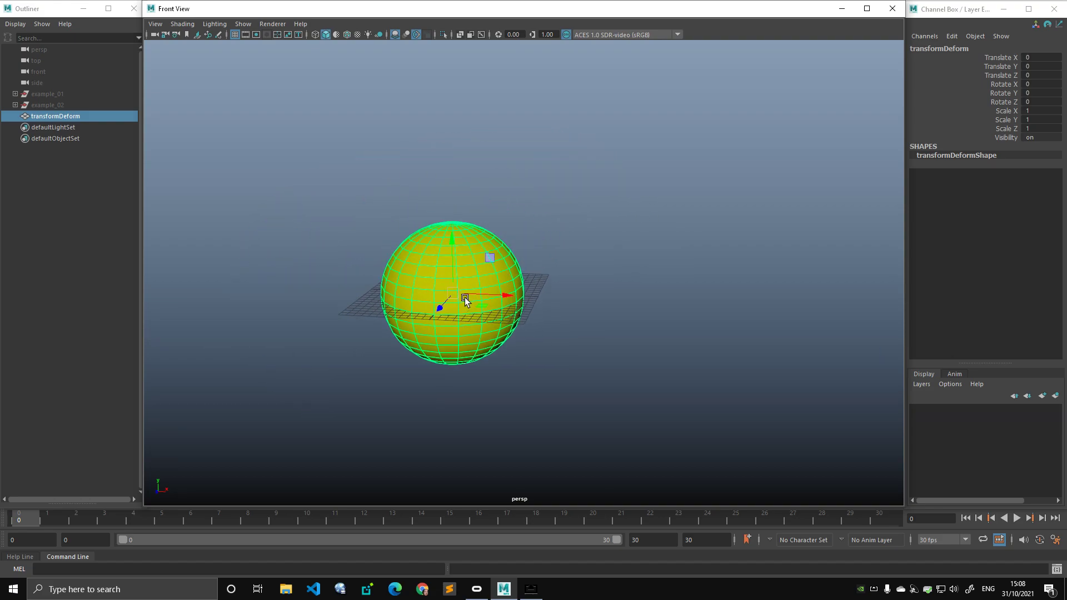
left_click_drag(464, 298, 654, 161)
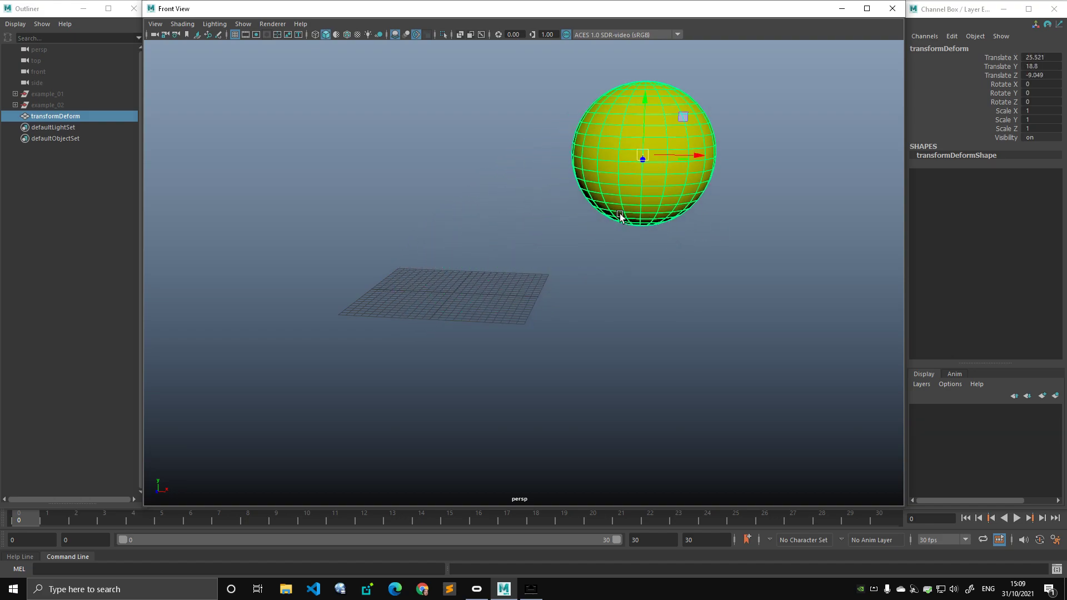
key("ctrl+z")
Step: Select all of the sphere's vertices and move them together up and away from the grid
key("q")
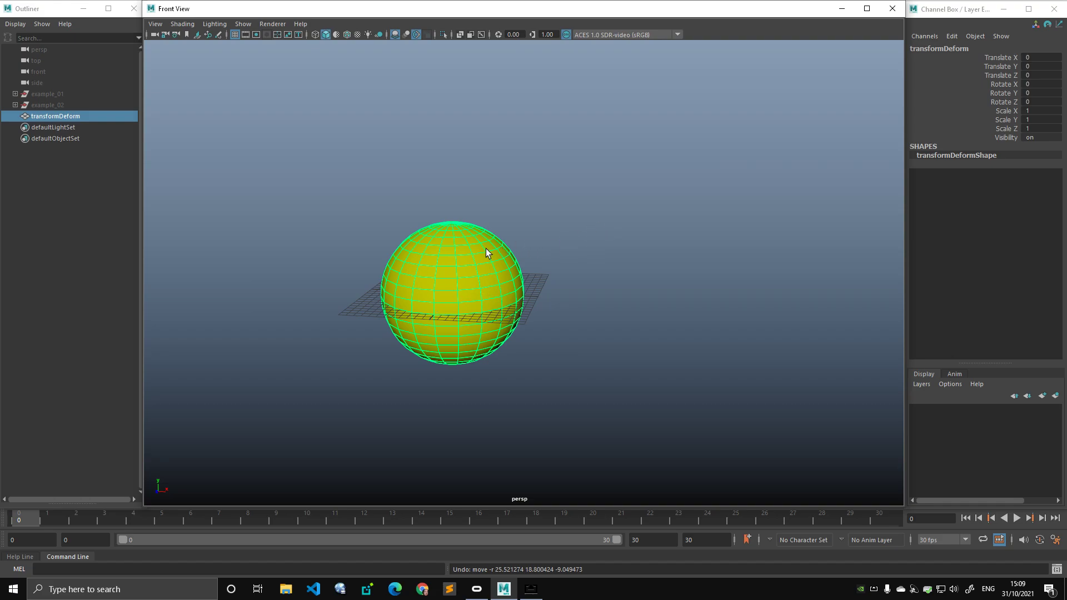
right_click_drag(495, 248, 434, 239)
left_click_drag(319, 191, 605, 444)
key("w")
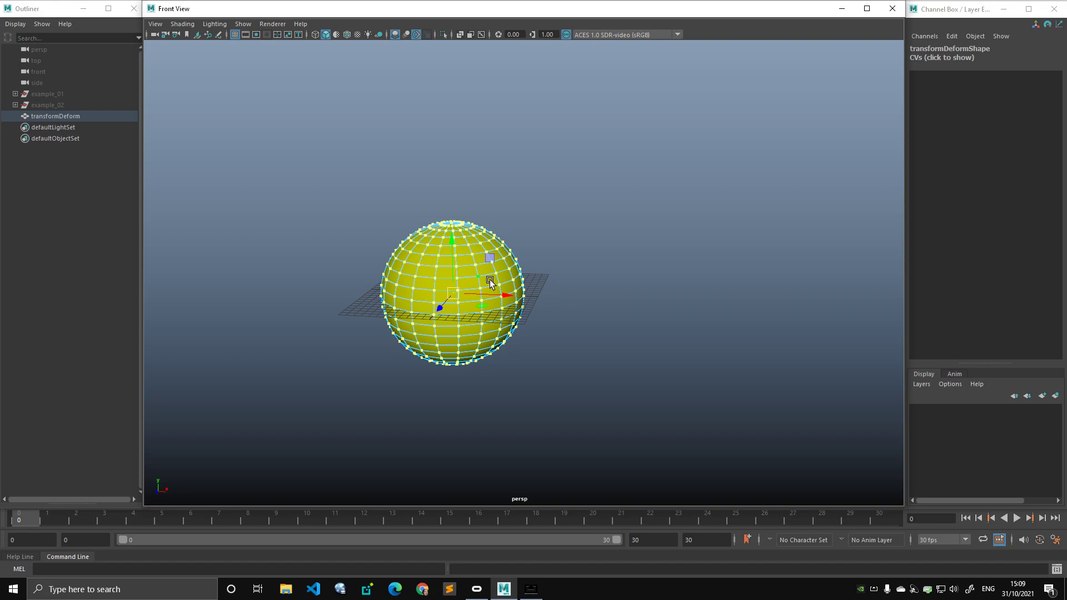
left_click_drag(467, 295, 623, 172)
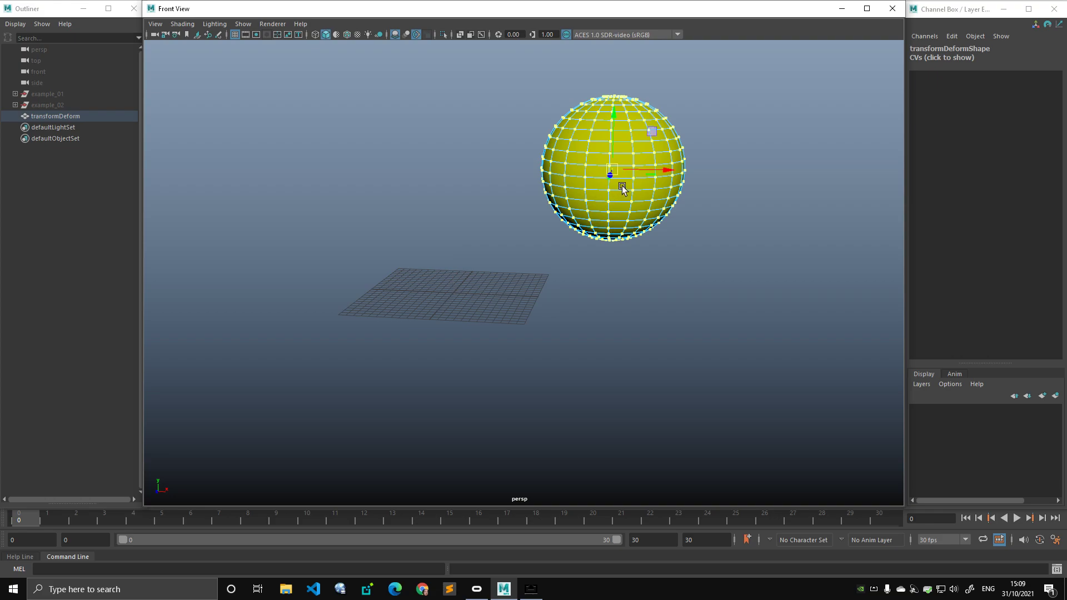
Step: Return to object selection and examine the displaced sphere's pivot and transform channels
left_click_drag(514, 70, 734, 262)
key("F8")
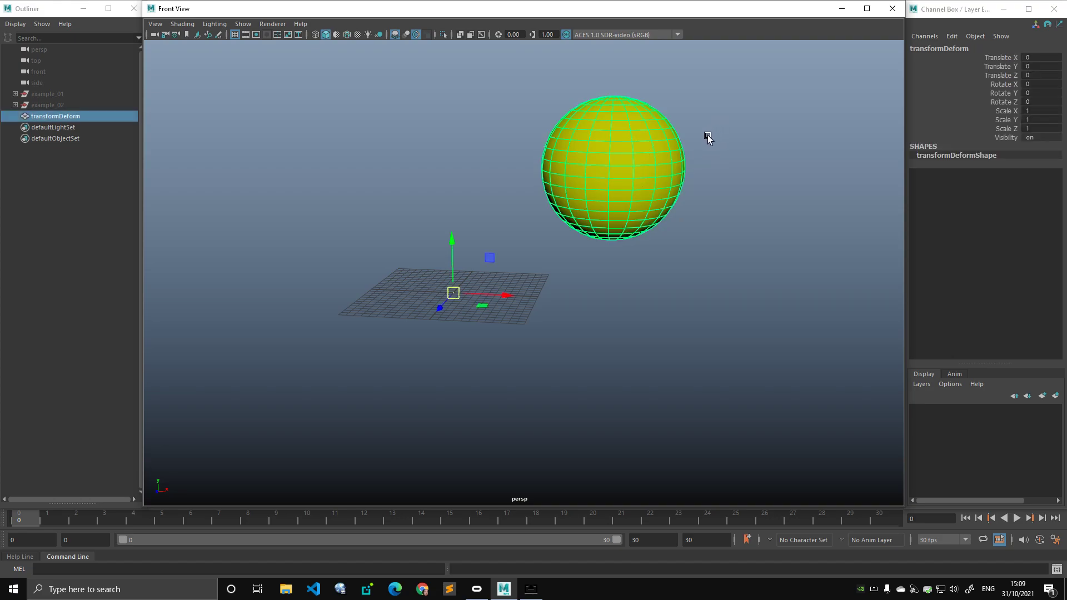
left_click_drag(476, 277, 594, 257, "alt")
key("e")
left_click(592, 243)
left_click(599, 178)
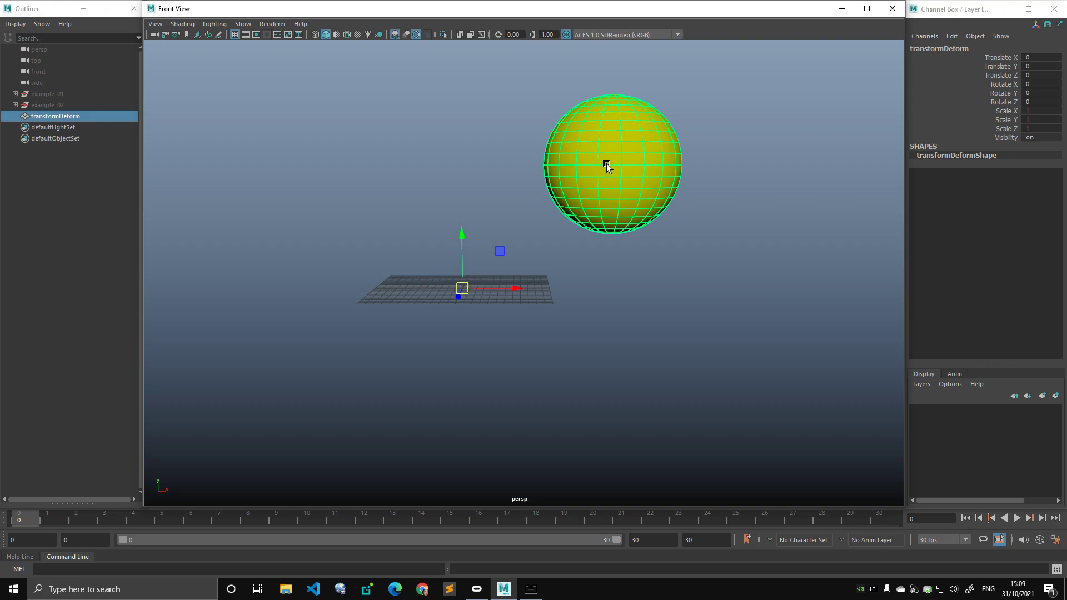
Step: Undo the selection changes and the move of the sphere's vertices
key("ctrl+z")
key("ctrl+z")
key("ctrl+z")
key("ctrl+z")
key("ctrl+z")
key("ctrl+z")
key("ctrl+z")
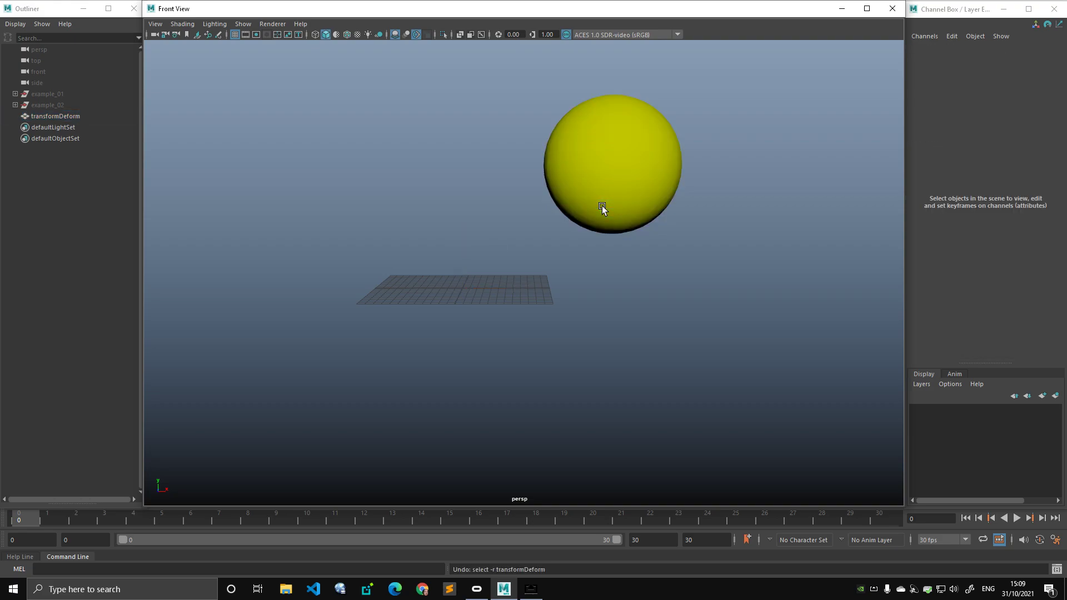
key("ctrl+z")
left_click(611, 207)
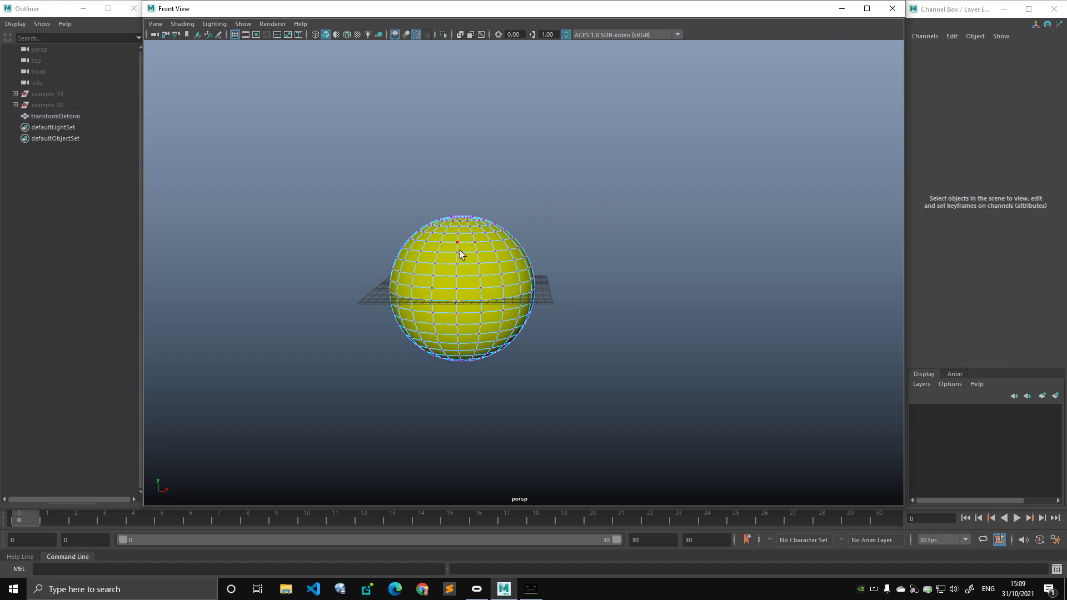
Step: Switch the sphere from vertex to object selection and select the transformDeform sphere
right_click_drag(461, 250, 484, 228)
middle_click_drag(498, 213, 485, 226, "alt")
left_click_drag(485, 225, 579, 205, "alt")
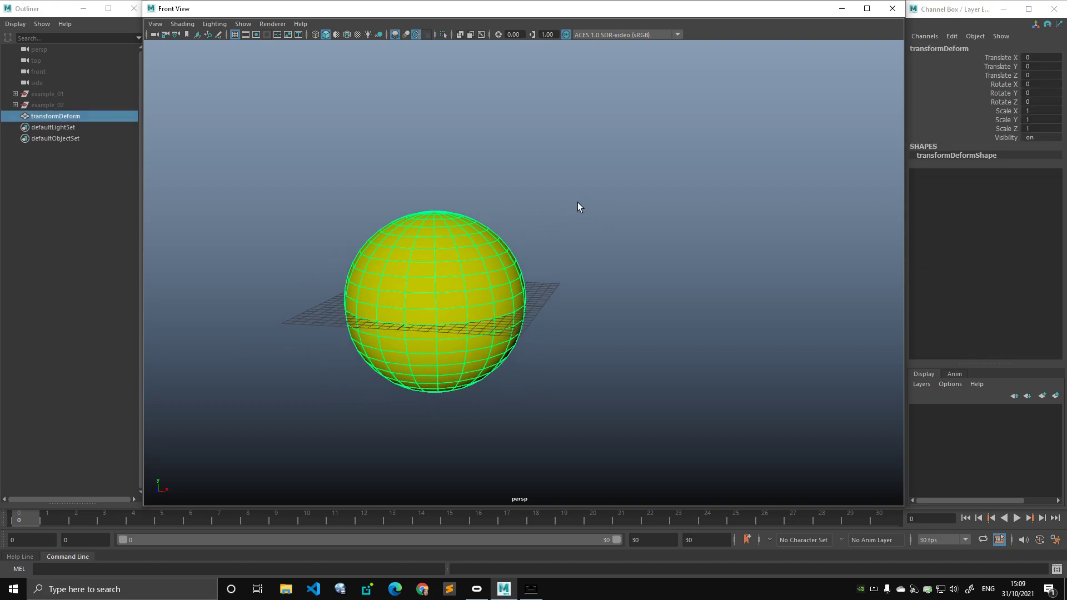
left_click(549, 216)
left_click_drag(466, 238, 469, 247)
left_click_drag(526, 206, 520, 204, "alt")
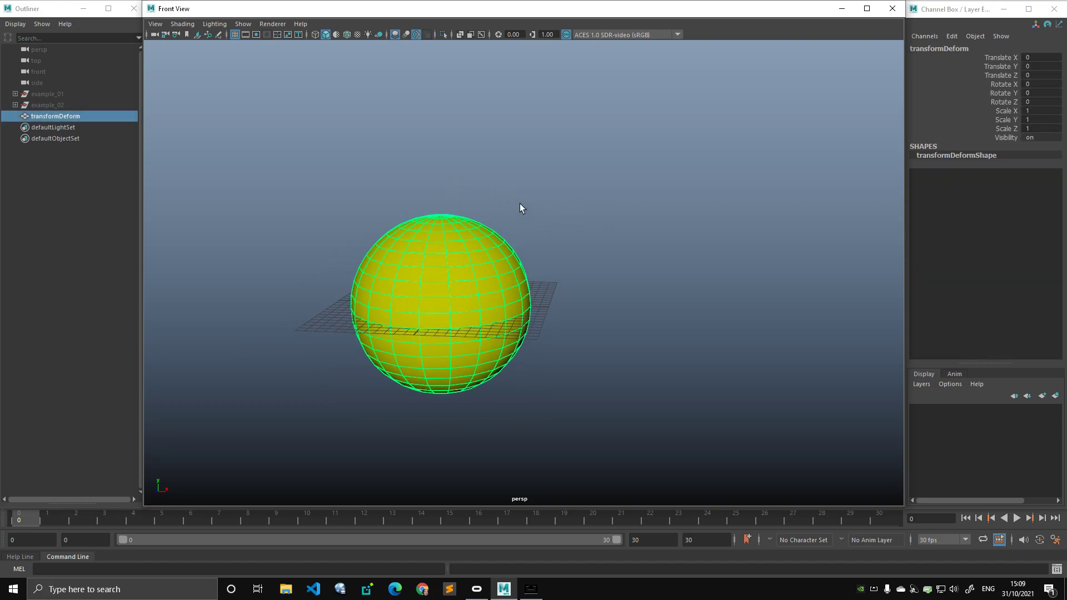
Step: Create a joint chain on the grid beside the sphere, with its root at about X 9.4, Z -11.7
middle_click_drag(519, 204, 516, 174, "alt")
key("space")
left_click(507, 255)
left_click(487, 255)
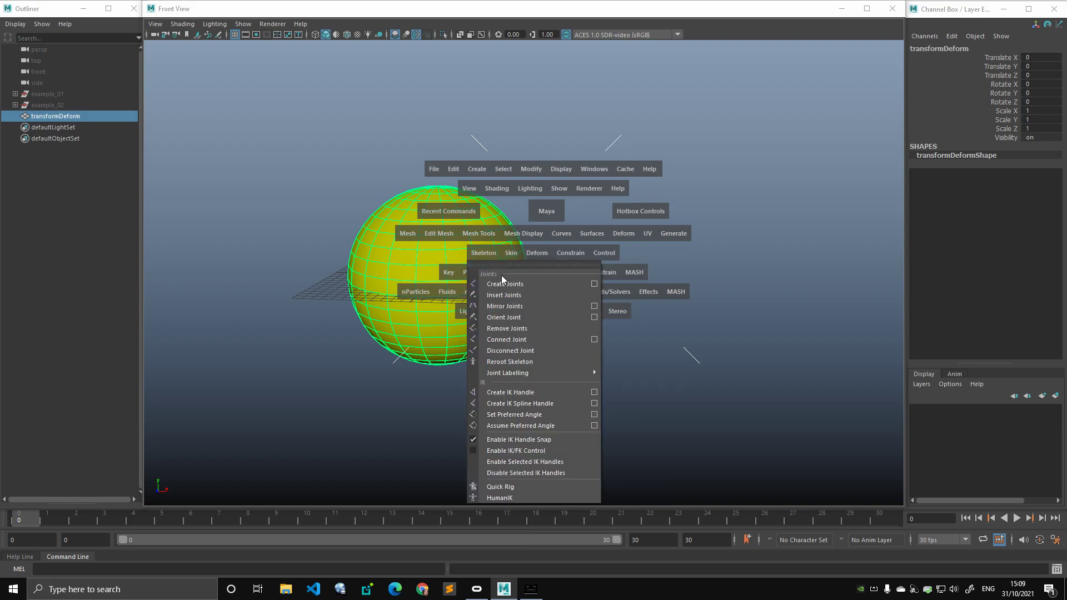
left_click(507, 283)
left_click(534, 258)
key("w")
left_click_drag(535, 287, 571, 269, "alt")
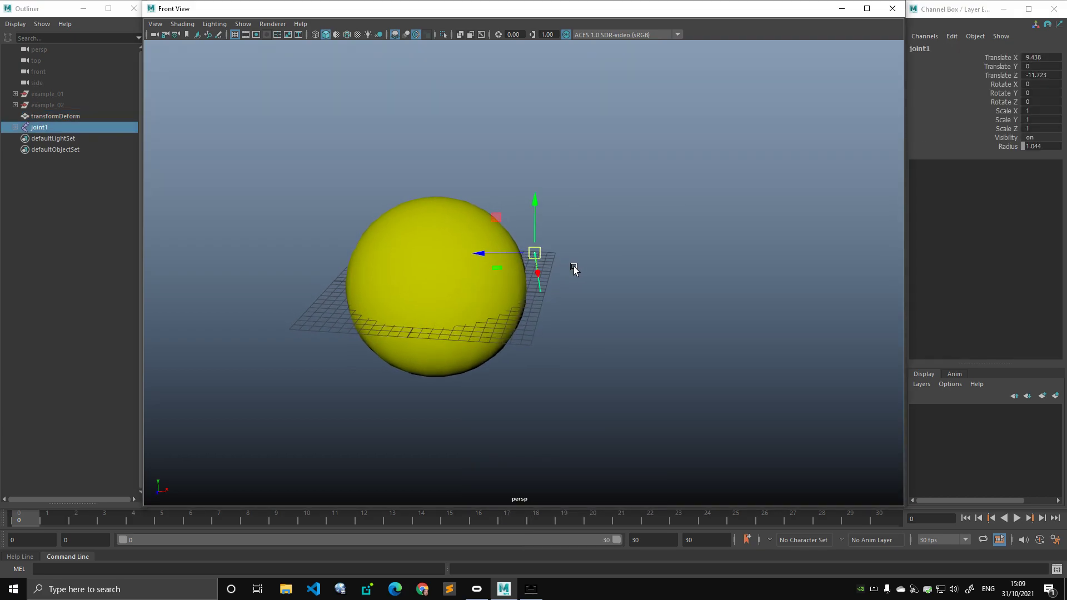
Step: Set the root joint's Translate X, Y and Z to 0 and display the scene in wireframe with the joint selected
left_click(1038, 85)
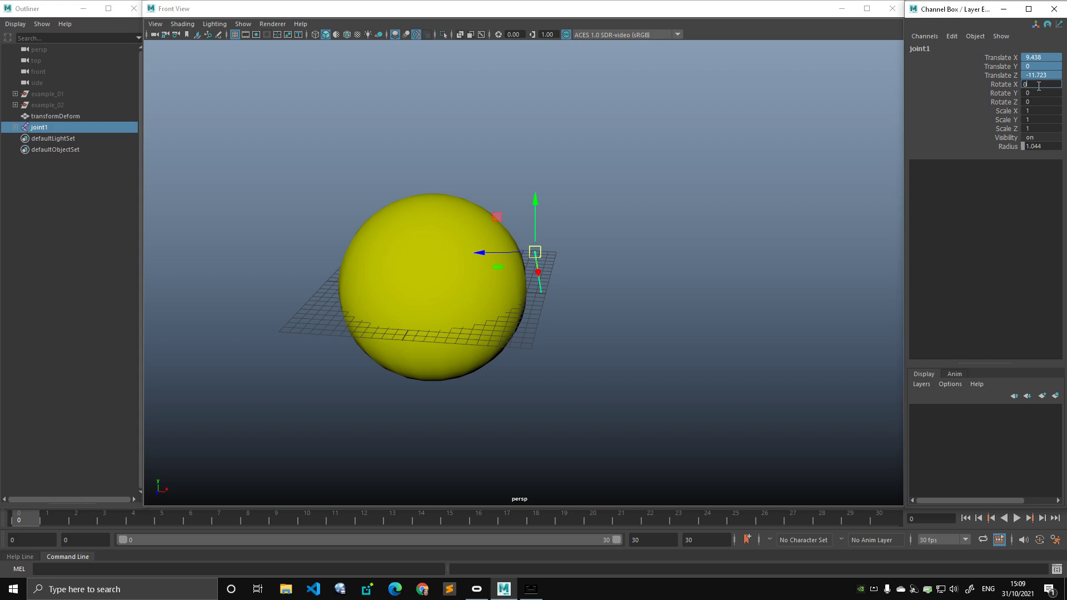
left_click(376, 137)
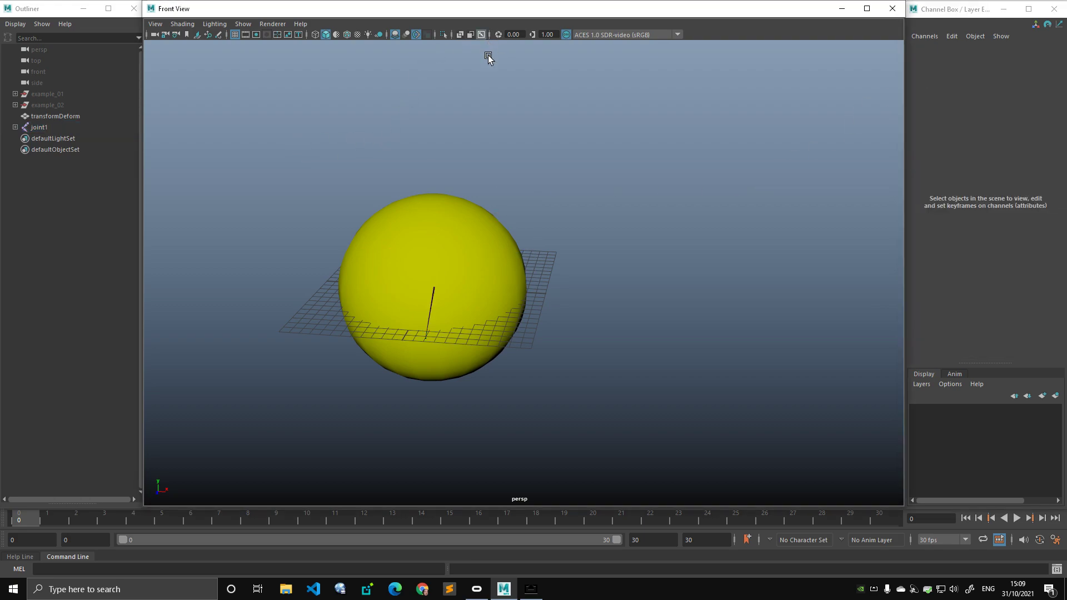
key("4")
left_click_drag(67, 127, 79, 142)
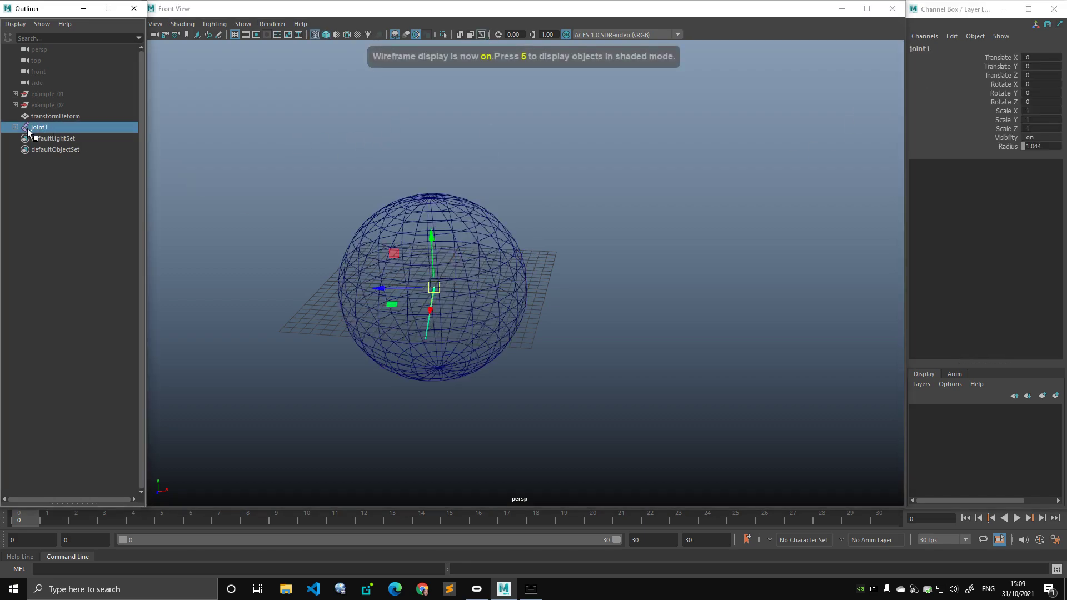
Step: Delete the child joint under joint1 and bind the transformDeform sphere's skin to joint1
left_click(54, 142)
key("Delete")
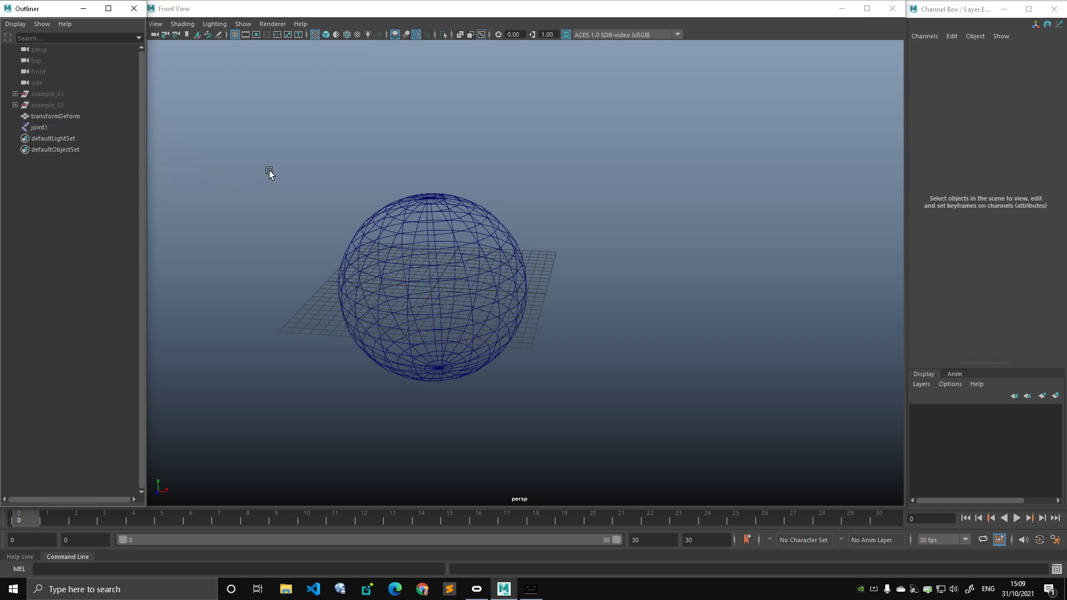
left_click(44, 127)
left_click(56, 116, "ctrl")
key("space")
left_click(380, 199)
left_click(395, 229)
left_click(290, 184)
Step: Set joint1's radius to 50 and display the scene in shaded mode
left_click(67, 127)
left_click_drag(372, 195, 414, 185, "alt")
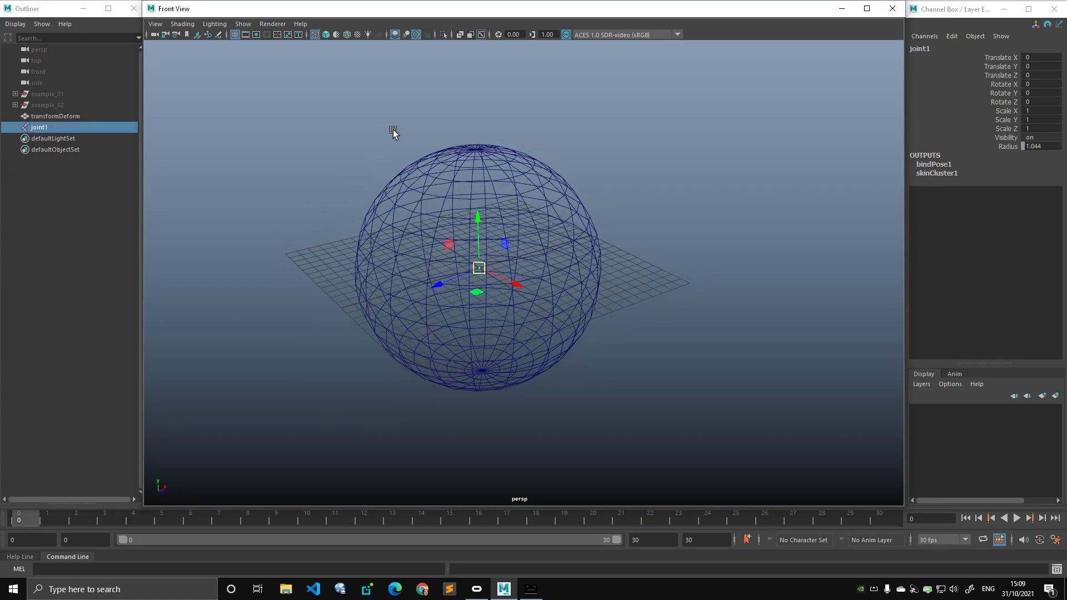
double_click(1038, 147)
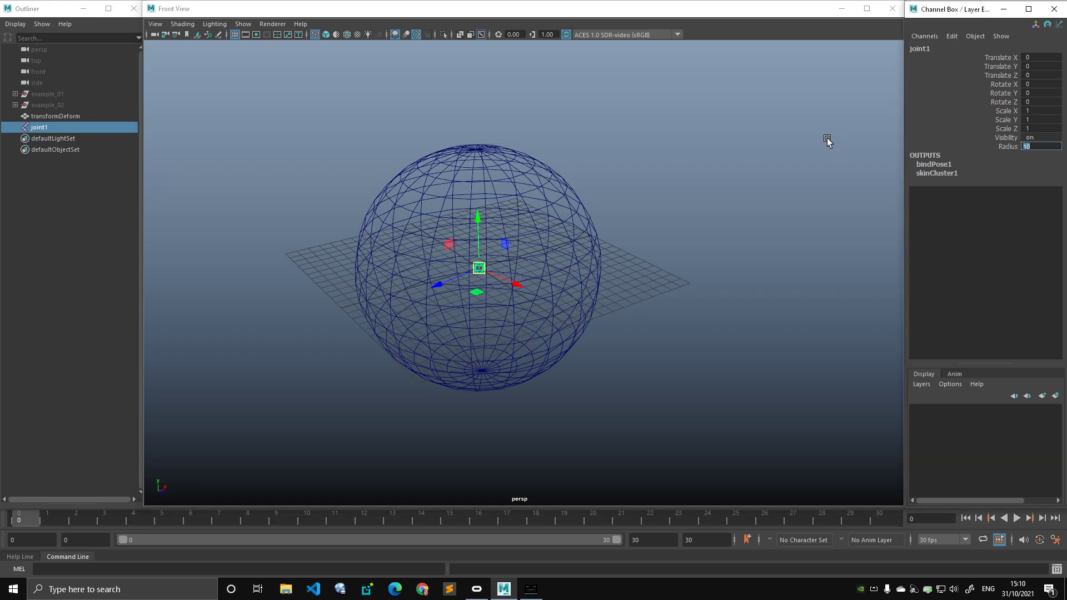
type("20")
key("Return")
left_click(741, 136)
left_click_drag(507, 202, 508, 186, "alt")
key("5")
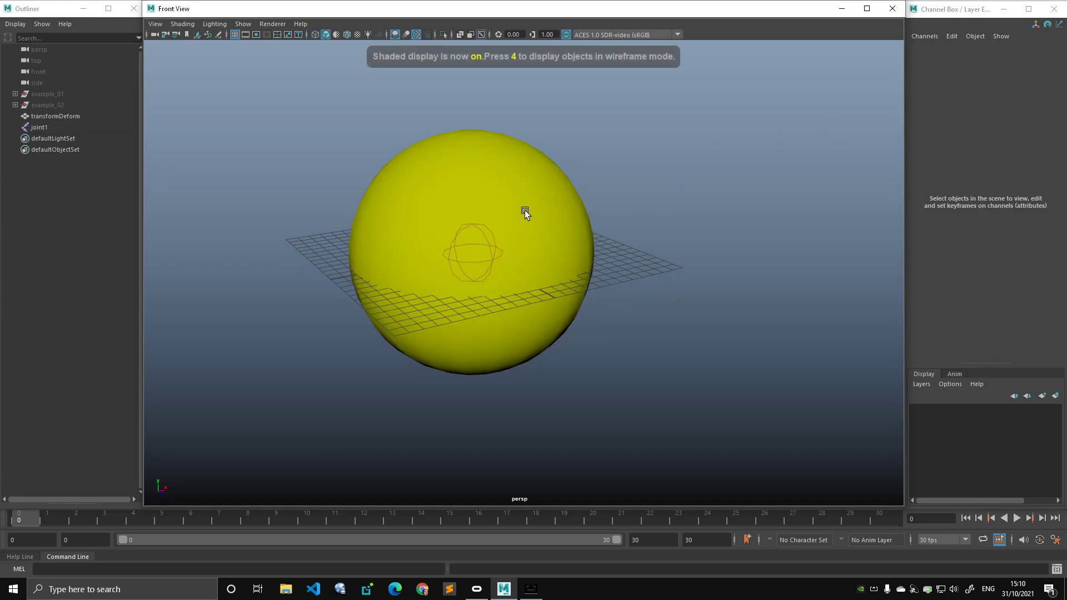
Step: Move joint1 to about X 25, Y 20.8, Z 2.9 with its bound sphere, and select the sphere to examine its transform values
left_click(498, 227)
scroll(470, 190, "down", 5)
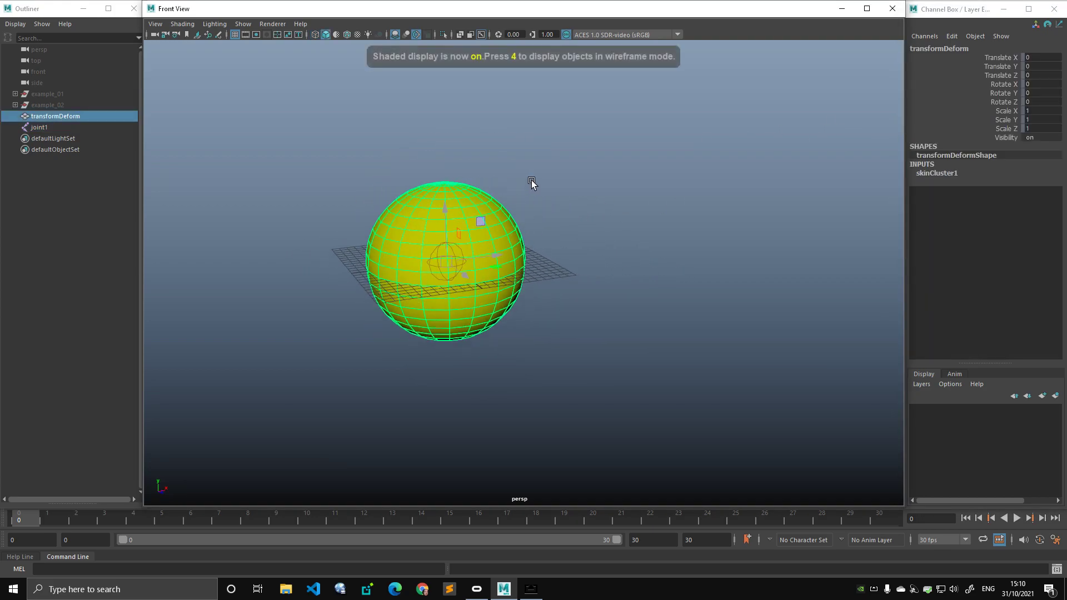
key("q")
left_click_drag(576, 185, 485, 231, "alt")
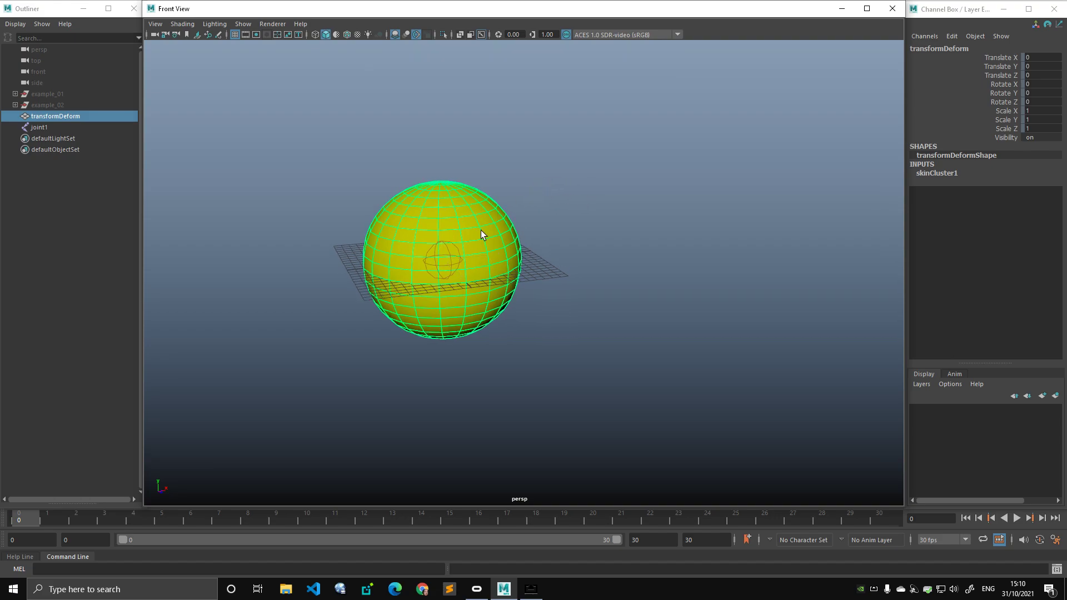
left_click(450, 252)
key("w")
left_click_drag(452, 265, 681, 118)
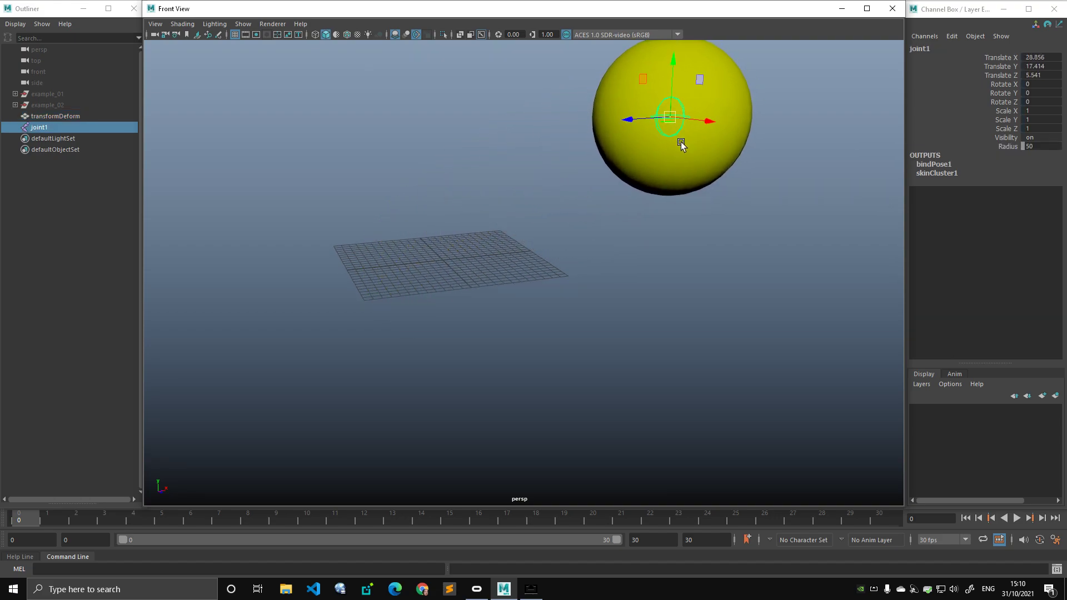
left_click_drag(626, 146, 645, 163, "alt")
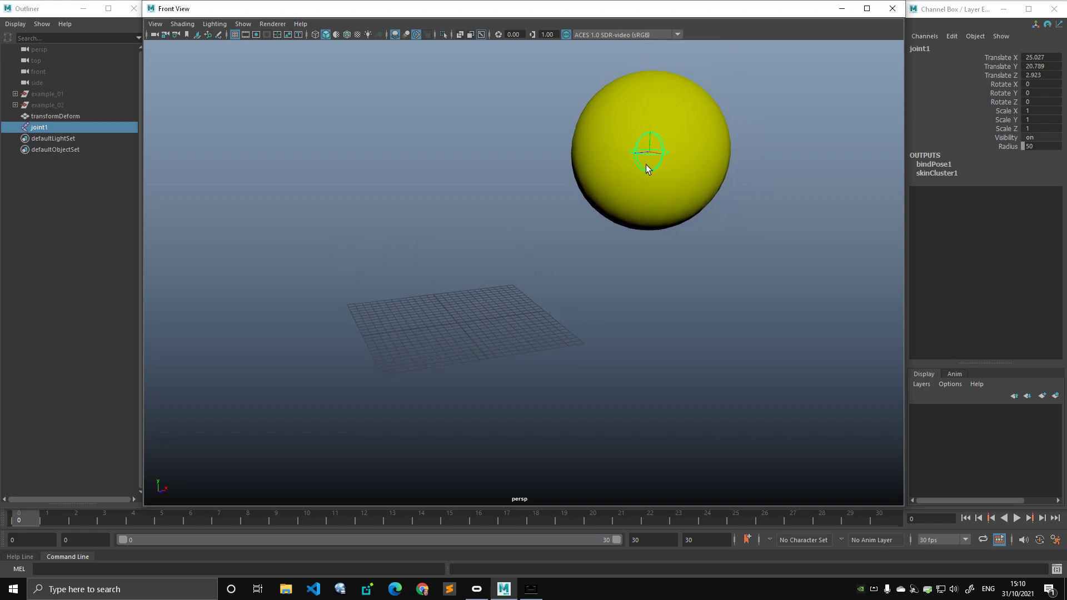
left_click(648, 195)
left_click_drag(624, 241, 585, 231, "alt")
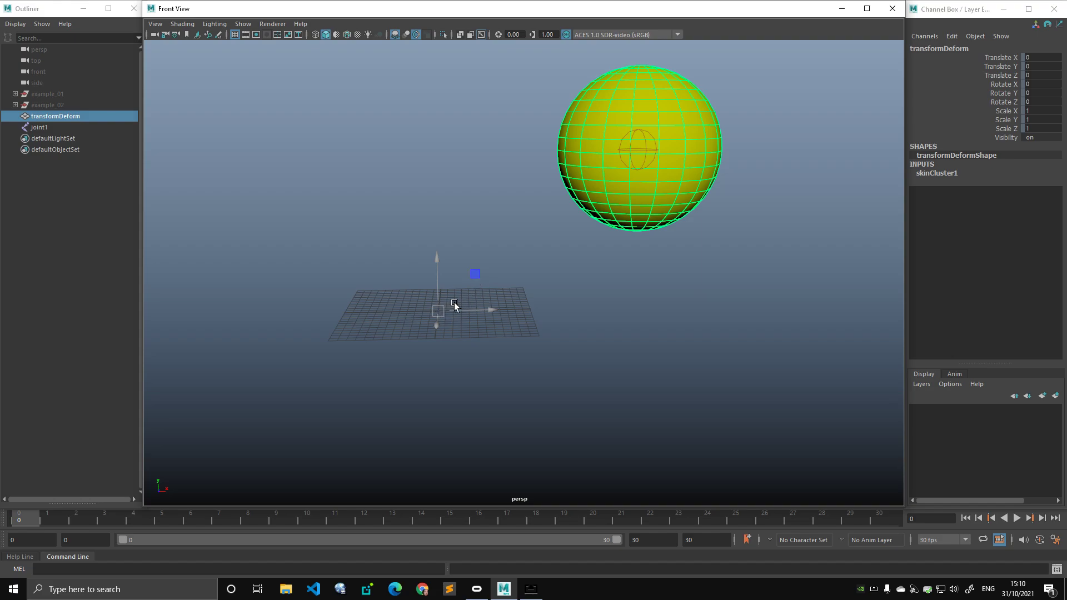
Step: Undo the sphere selection and joint1's moves, and show the transformation and deformation notes in AirServer before returning to Maya
key("ctrl+z")
key("ctrl+z")
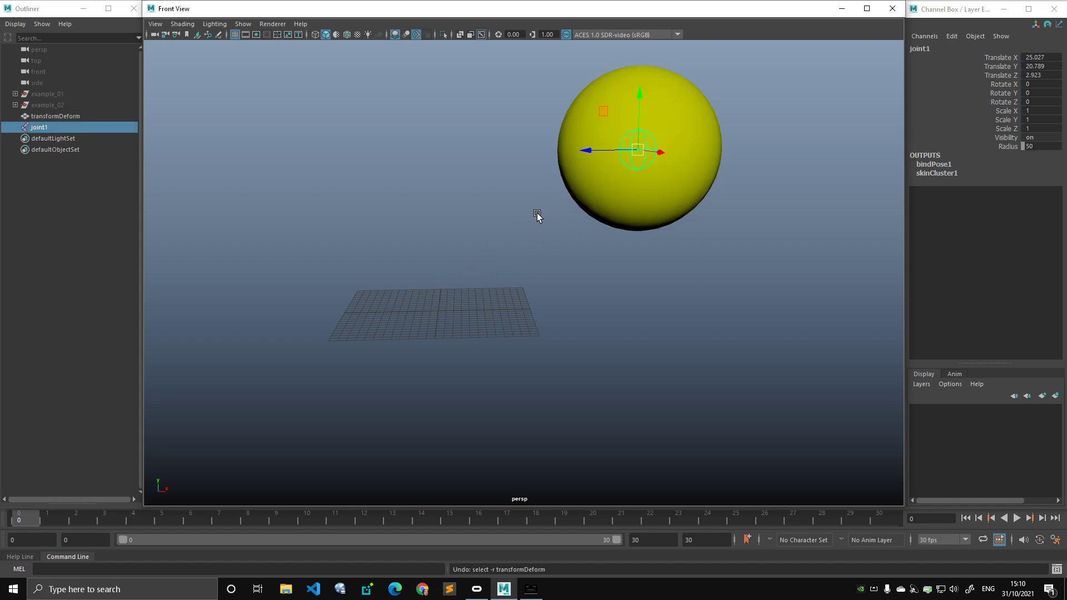
left_click(531, 589)
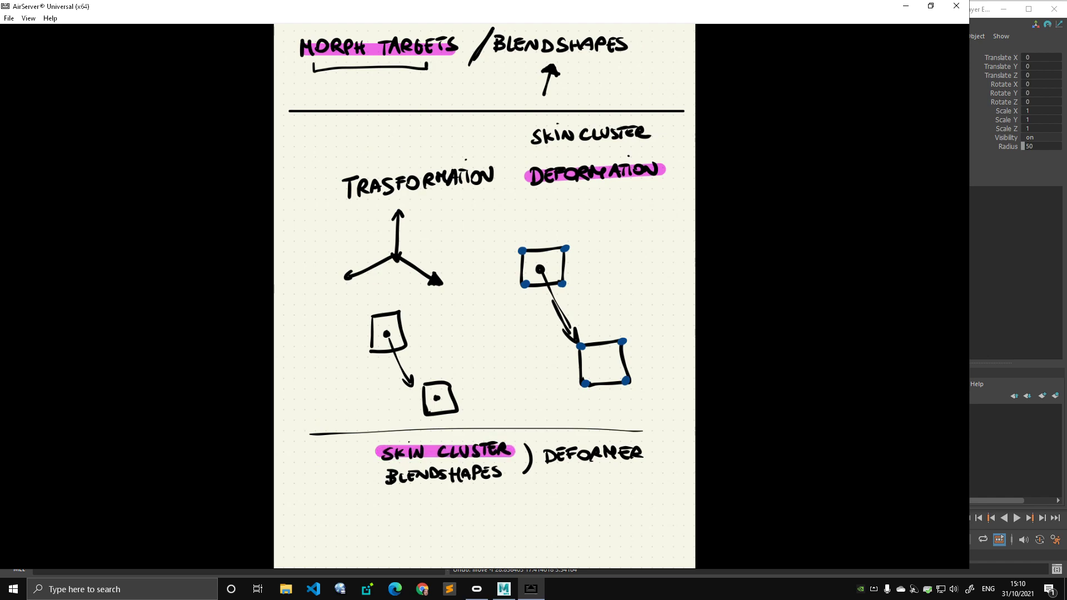
left_click(972, 31)
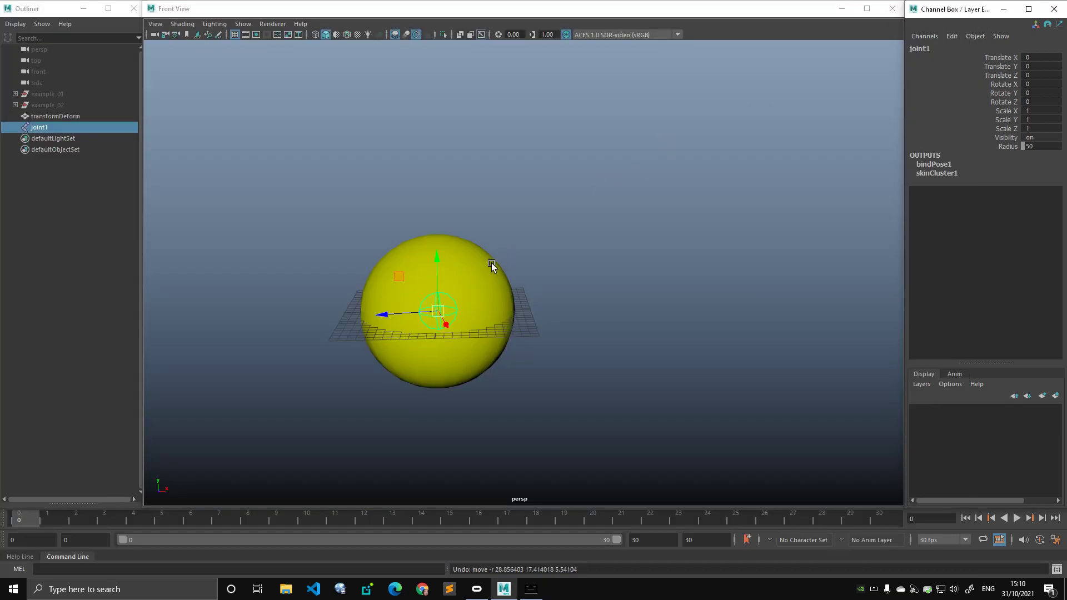
Step: Duplicate the transformDeform sphere and unlock the copy's translate, rotate and scale channels
left_click_drag(518, 268, 531, 212, "alt")
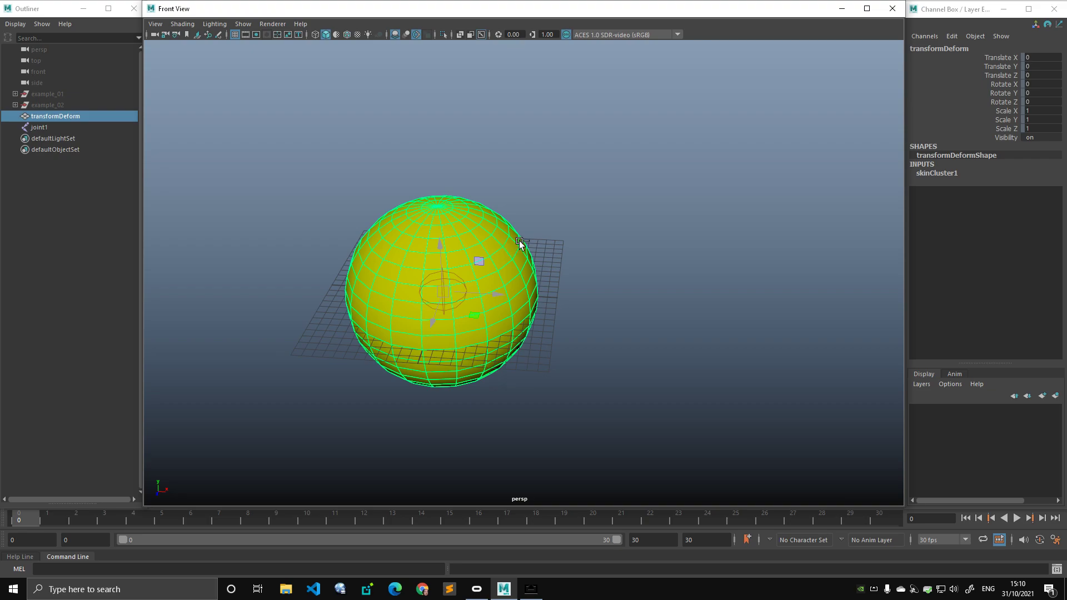
key("ctrl+d")
left_click_drag(993, 57, 1005, 133)
right_click(1004, 134)
left_click(995, 337)
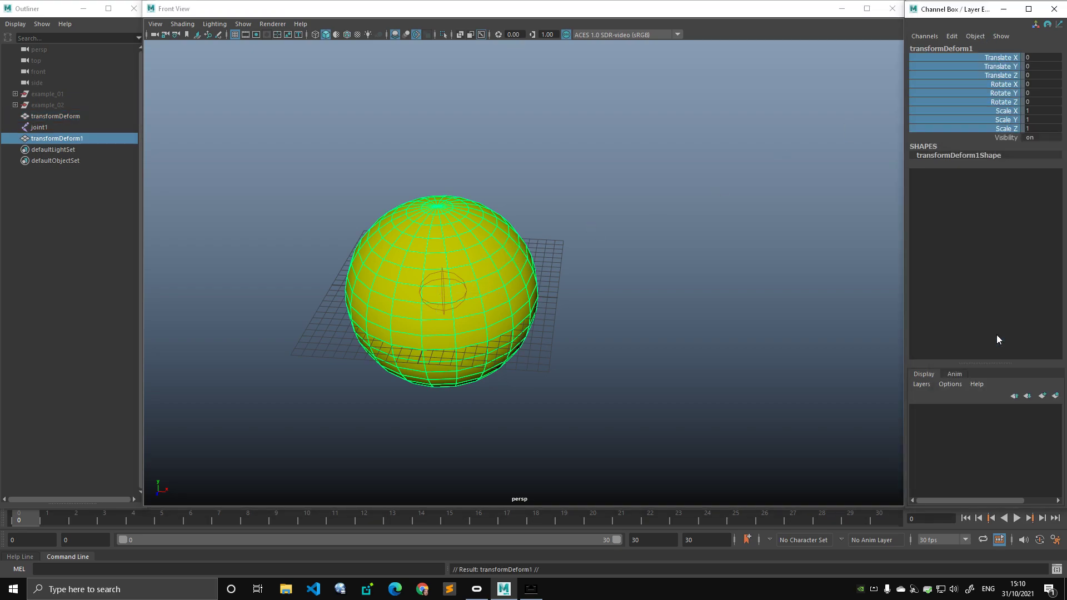
right_click(944, 111)
left_click(976, 350)
Step: Try to move the duplicated sphere up and away from the original, switching between object and vertex selection
key("w")
scroll(516, 282, "down", 1)
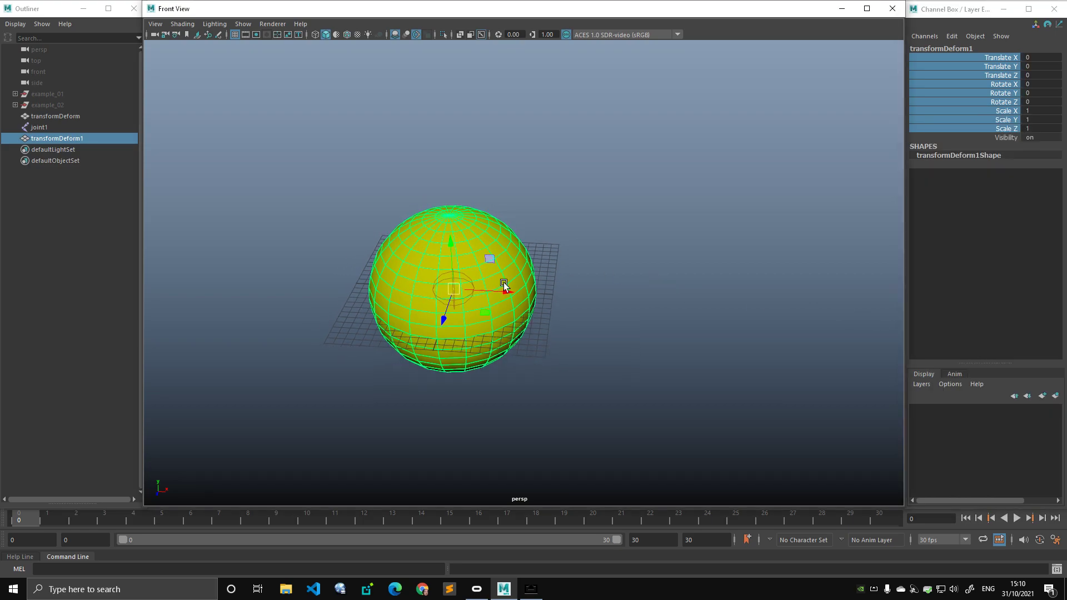
left_click_drag(454, 289, 693, 251)
right_click_drag(703, 228, 659, 227)
left_click_drag(664, 153, 753, 217)
left_click_drag(718, 186, 726, 108)
right_click_drag(708, 203, 736, 161)
left_click_drag(624, 240, 639, 214, "alt")
left_click(498, 225, "shift")
key("space")
left_click_drag(533, 236, 661, 136)
Step: Undo the duplicated sphere's moves and the selection changes that followed
key("ctrl+z")
key("ctrl+z")
key("ctrl+z")
key("ctrl+z")
key("ctrl+z")
key("ctrl+z")
key("ctrl+z")
Step: Move all vertices of transformDeform1 up and away from the original sphere, and return to object selection
right_click_drag(667, 193, 561, 186, "alt")
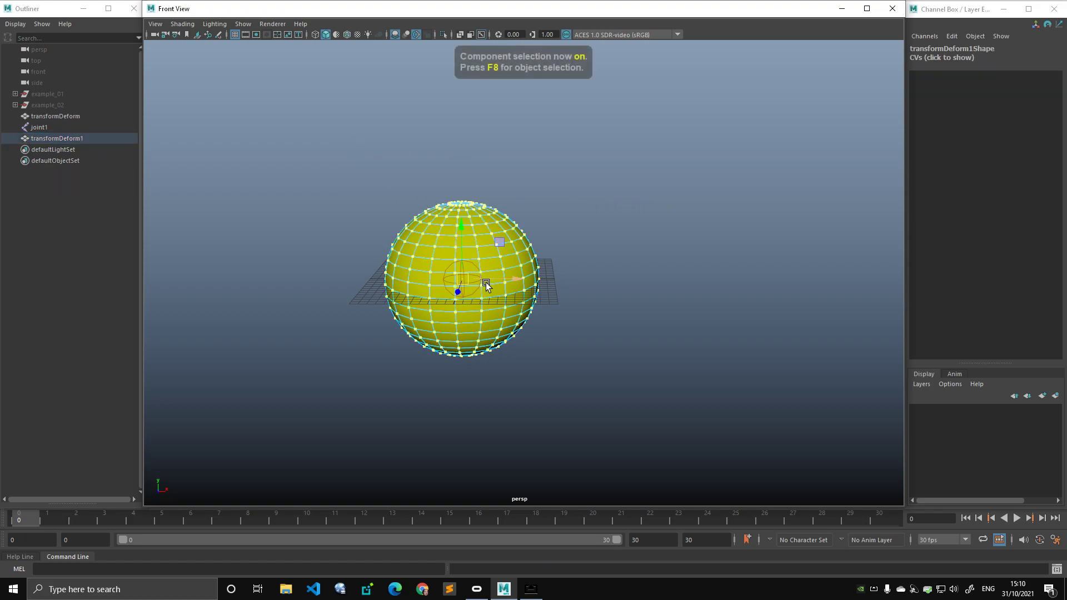
left_click_drag(473, 280, 624, 129)
key("F8")
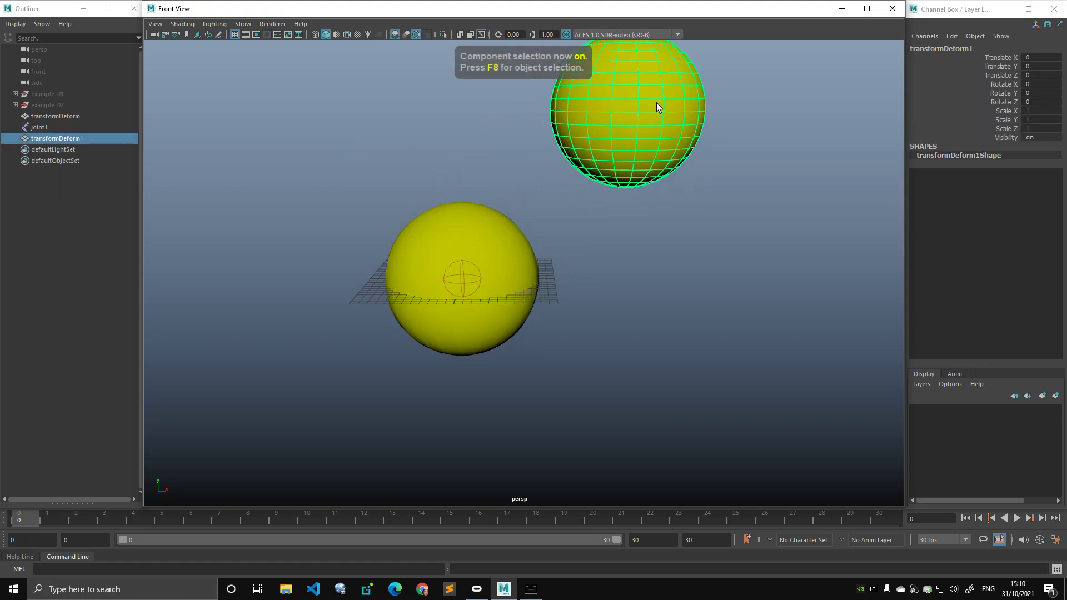
Step: Create a blend shape on the transformDeform sphere with transformDeform1 as its target
left_click(513, 239, "shift")
left_click(547, 253)
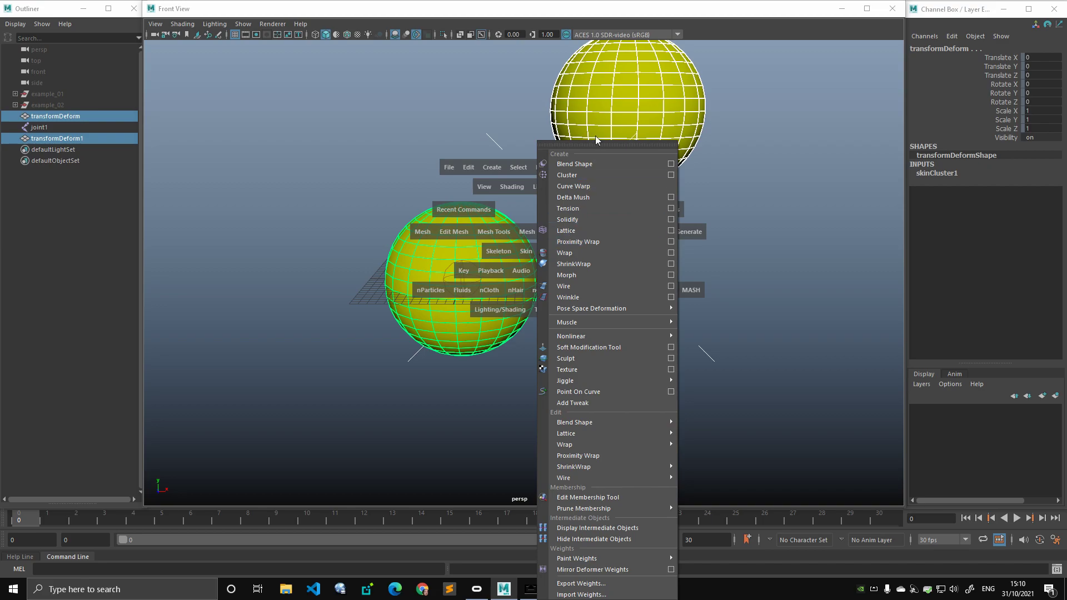
left_click(610, 232)
left_click(512, 239)
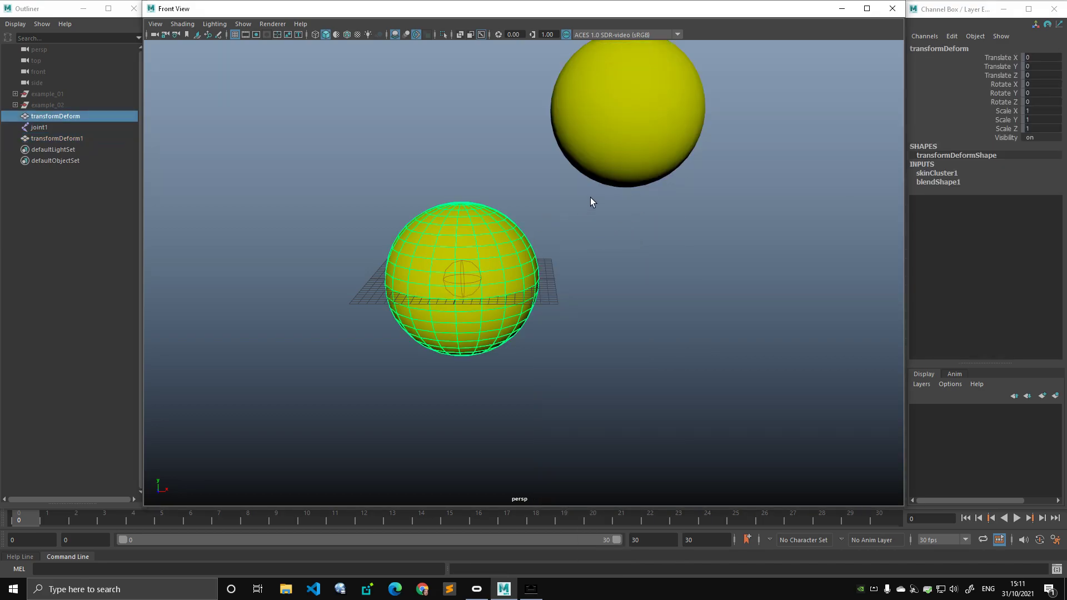
Step: Hide the transformDeform1 target sphere and select the transformDeform sphere
left_click(637, 165)
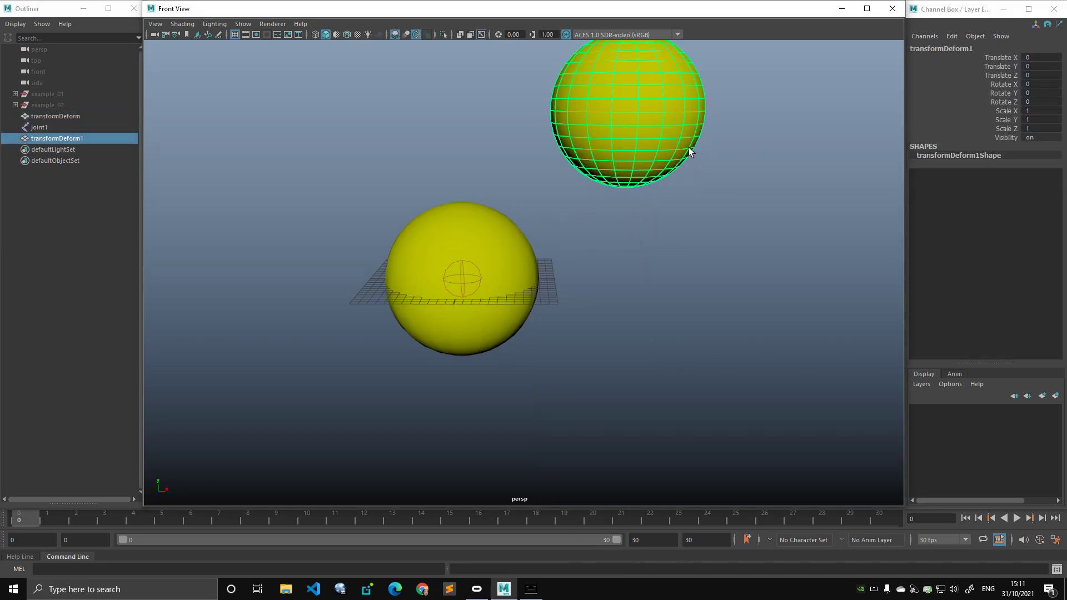
key("ctrl+h")
left_click(528, 245)
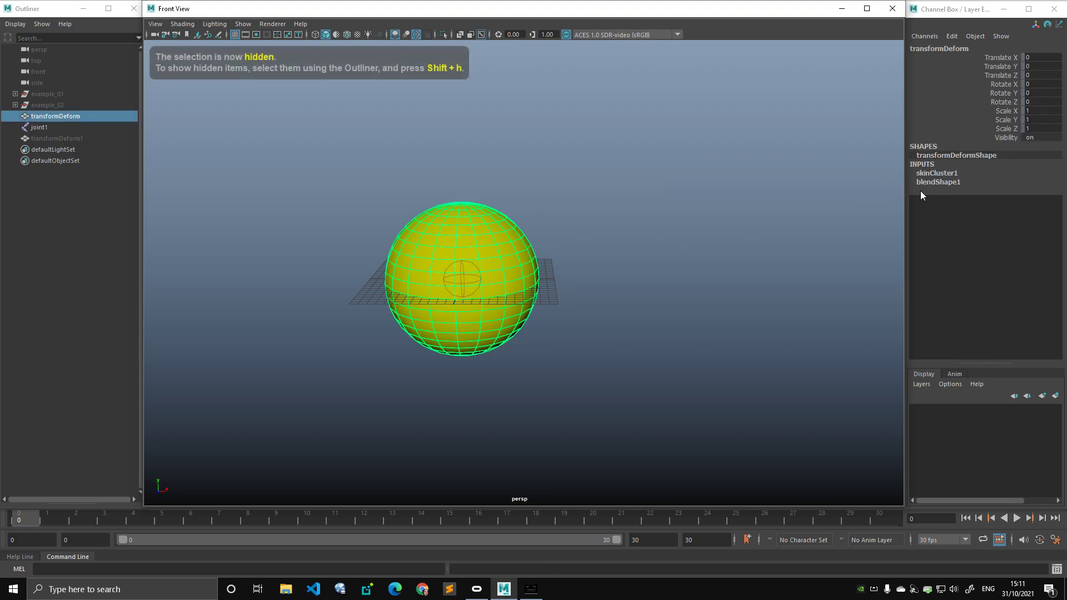
Step: Try different weights for the transformDeform1 target in blendShape1, undoing each trial
left_click(925, 182)
left_click(975, 200)
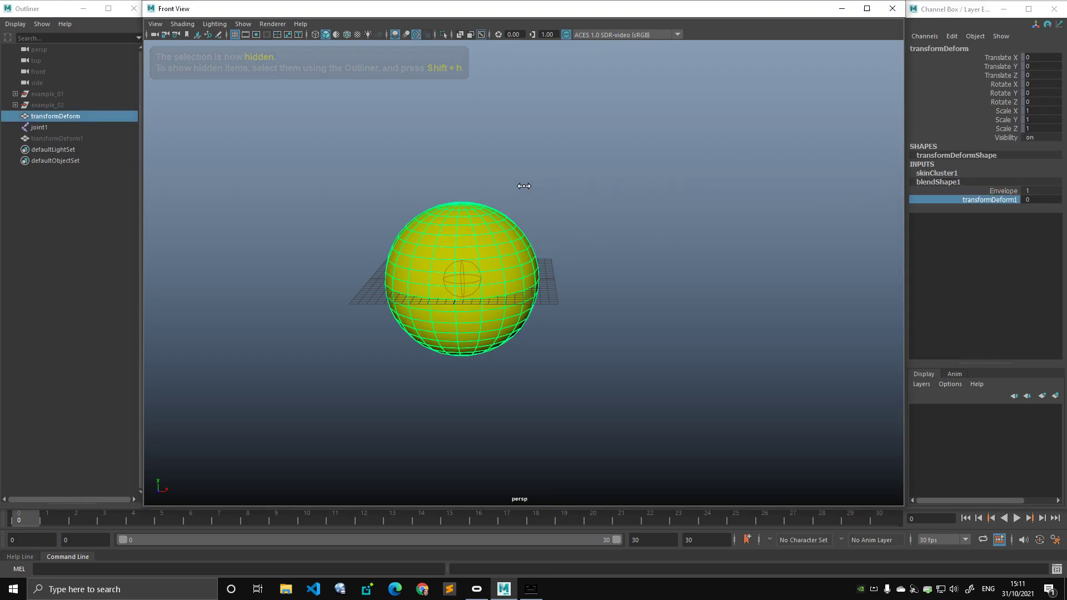
middle_click_drag(522, 184, 545, 183)
key("ctrl+z")
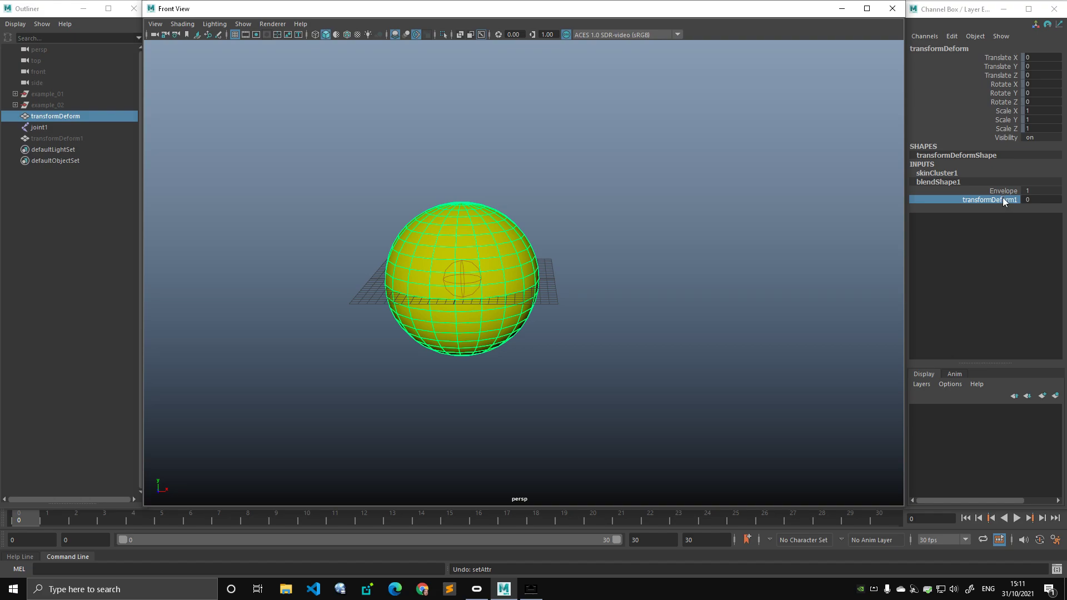
middle_click_drag(574, 164, 592, 166)
key("ctrl+z")
left_click(940, 199)
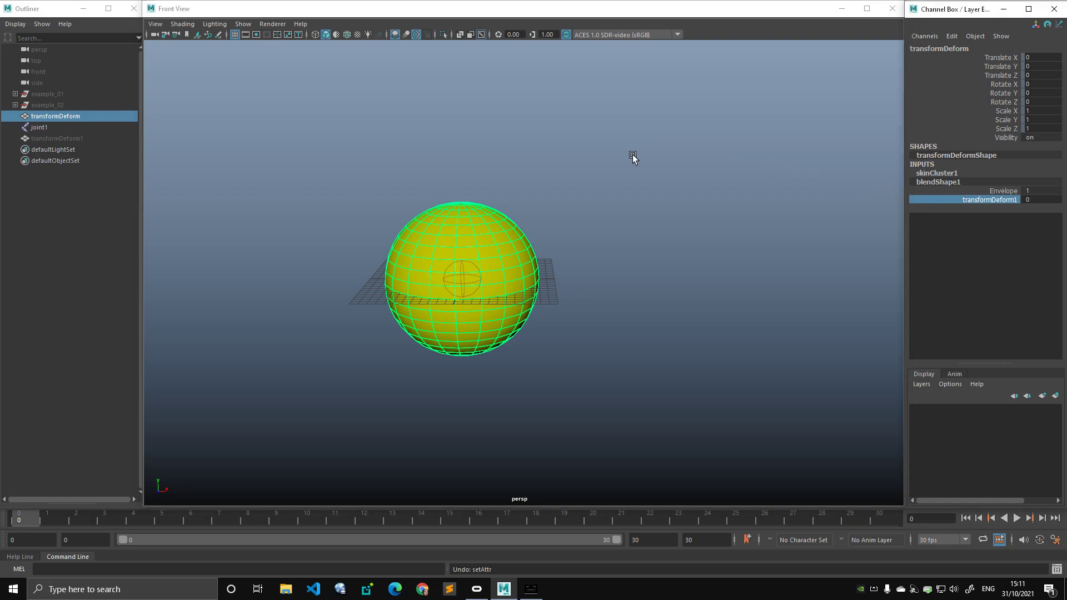
mouse_move(581, 161)
middle_mouse_down()
mouse_move(597, 165)
mouse_move(572, 163)
middle_mouse_up()
key("ctrl+z")
key("ctrl+z")
Step: Show the hidden transformDeform1 sphere and select the transformDeform sphere
left_click(92, 139)
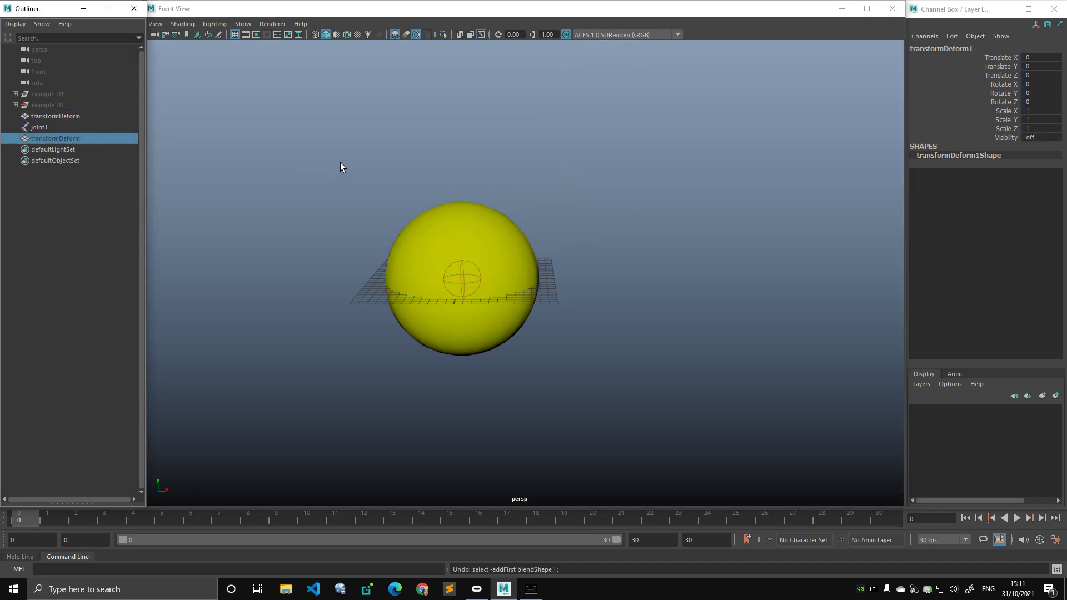
key("shift+h")
key("w")
middle_click_drag(576, 173, 570, 205, "alt")
key("q")
left_click(500, 268)
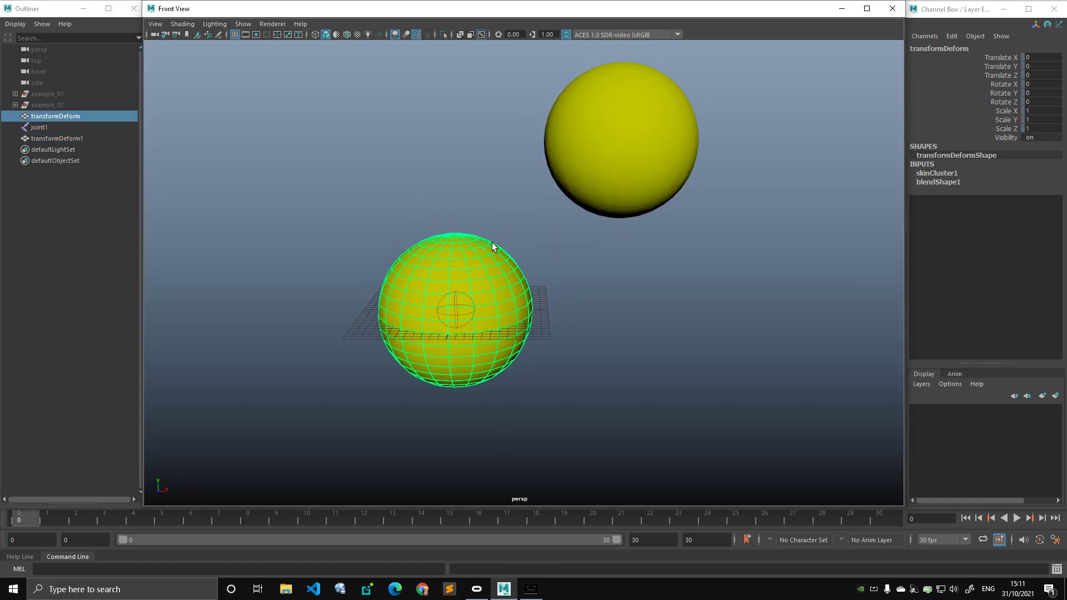
Step: Examine the vertices of the transformDeform1 target sphere and return to object selection
left_click(940, 183)
left_click(639, 147)
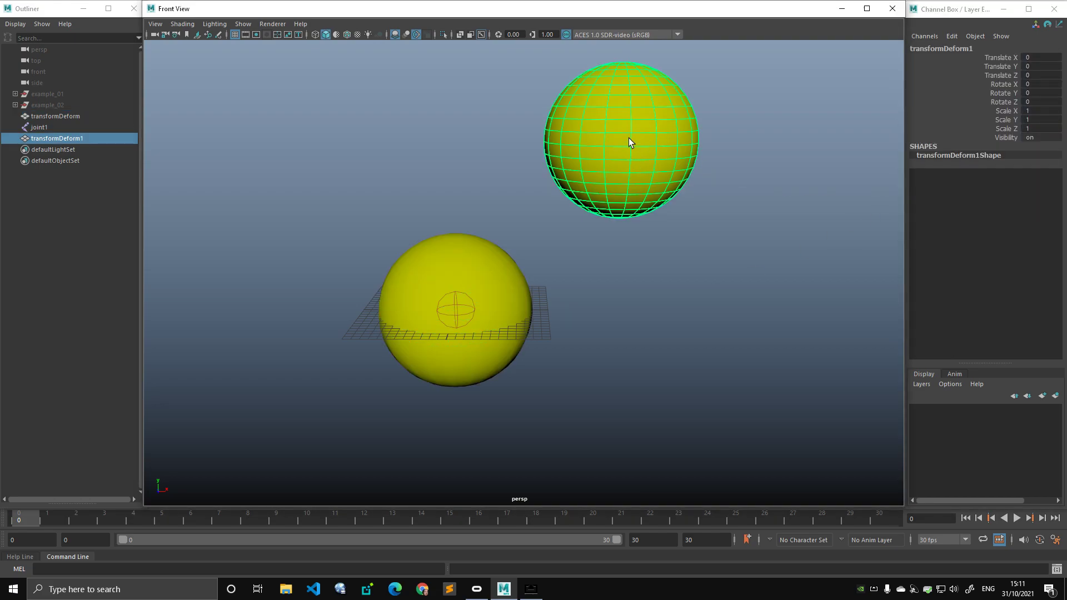
left_click_drag(654, 135, 609, 159, "alt")
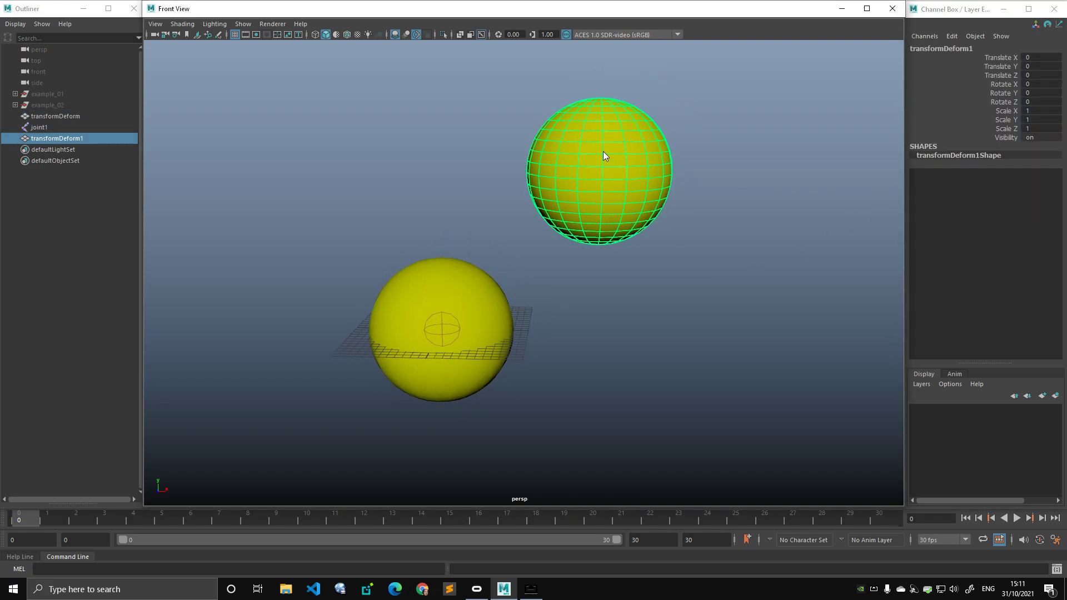
right_click_drag(609, 153, 577, 160)
left_click_drag(482, 76, 727, 280)
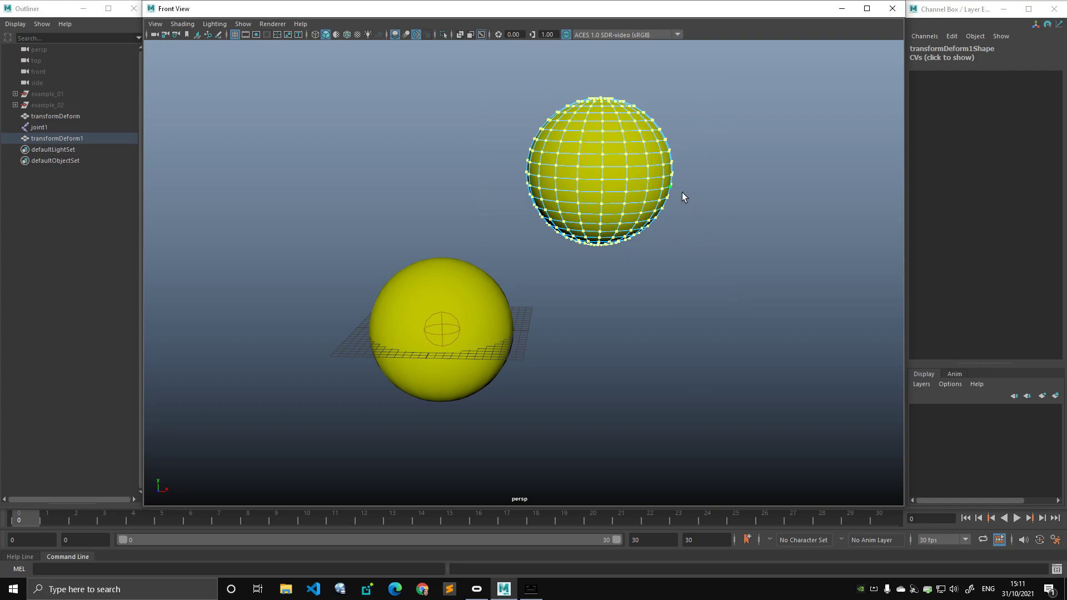
key("F8")
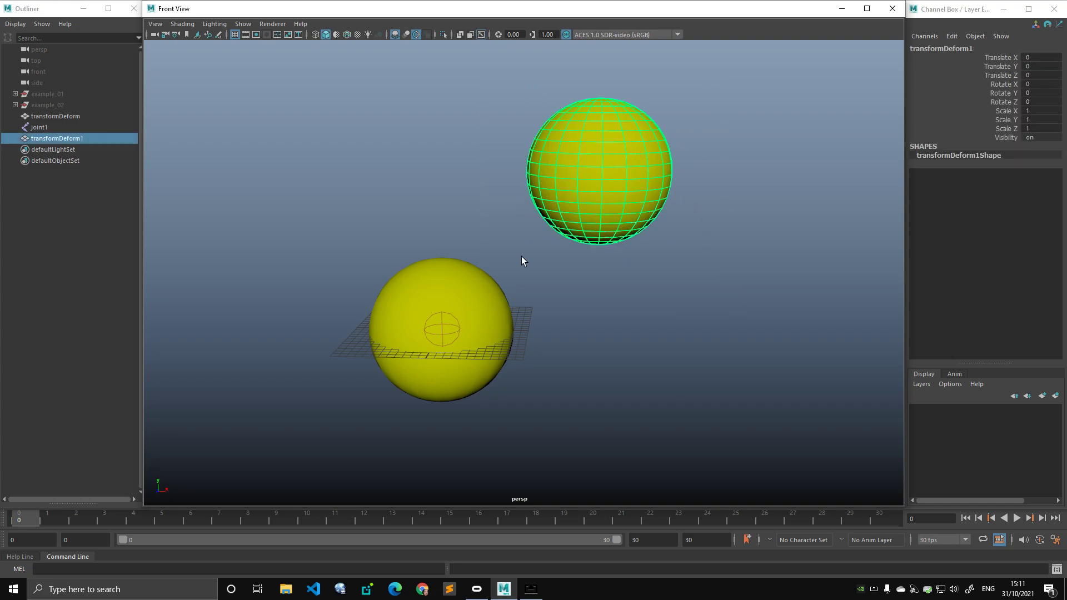
Step: Set the transformDeform1 weight in the transformDeform sphere's blendShape1 to 1
left_click(493, 288)
left_click(936, 182)
left_click(717, 210)
left_click(474, 298)
left_click(960, 184)
left_click(979, 199)
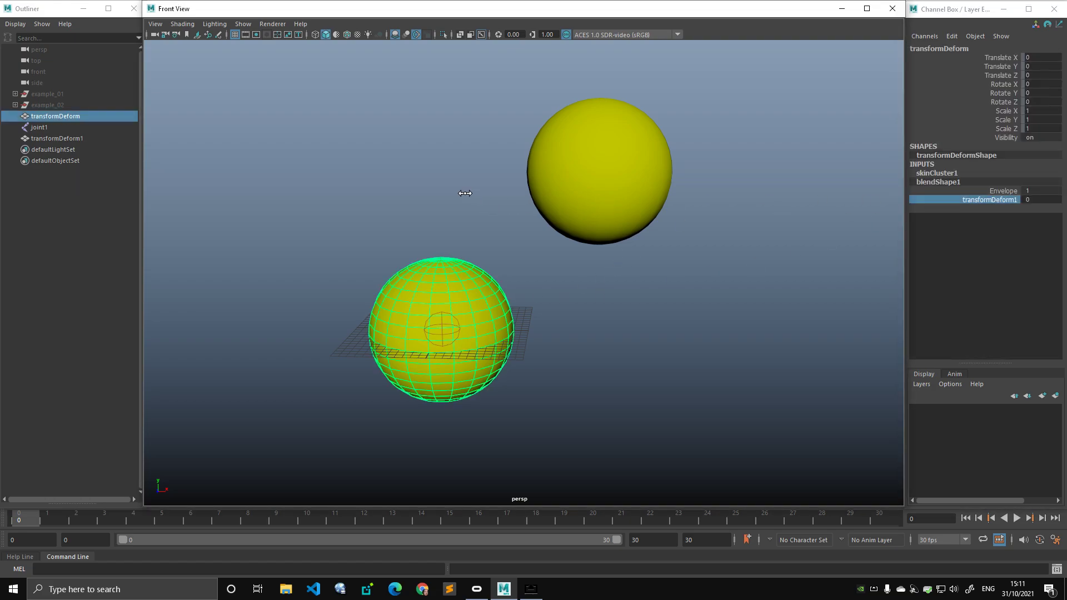
middle_click_drag(466, 194, 523, 200)
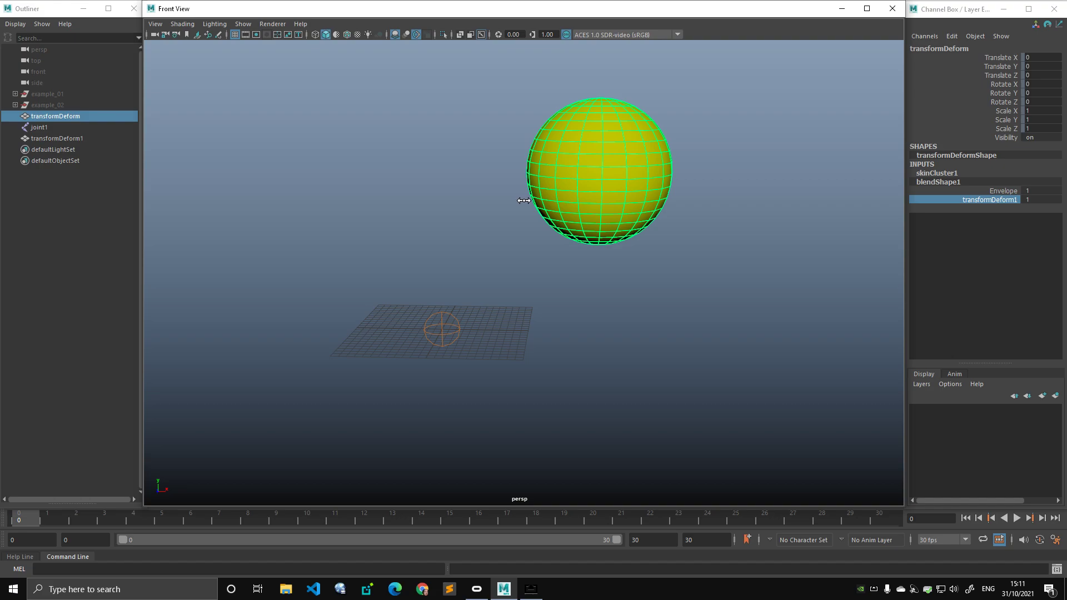
Step: Examine the transformDeform sphere's pivot with the Move tool, and undo the blend shape weight change
left_click(97, 124)
key("w")
left_click_drag(425, 223, 443, 221, "alt")
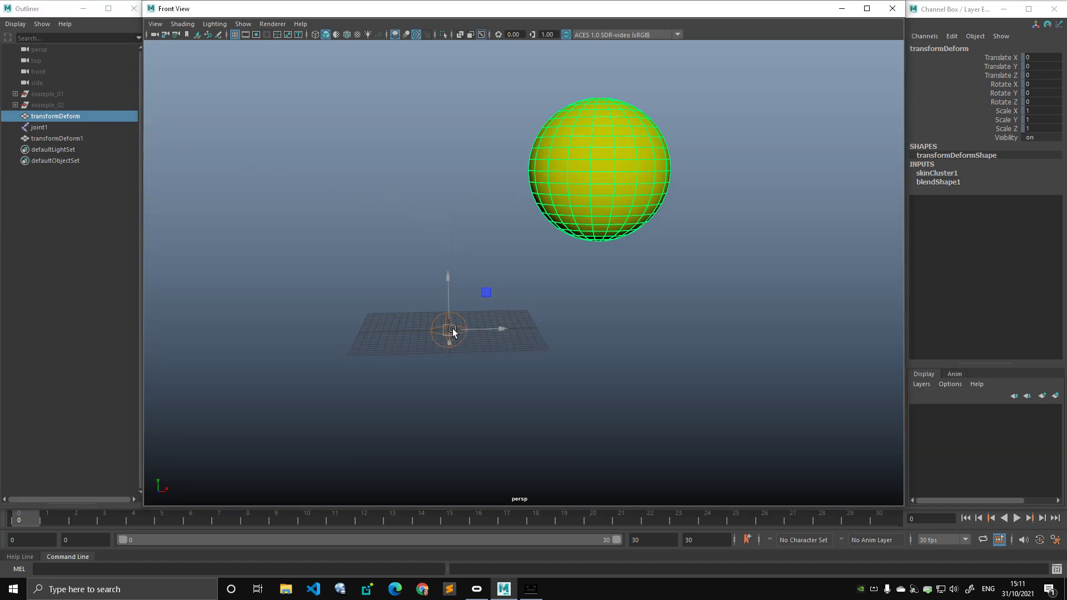
key("ctrl+z")
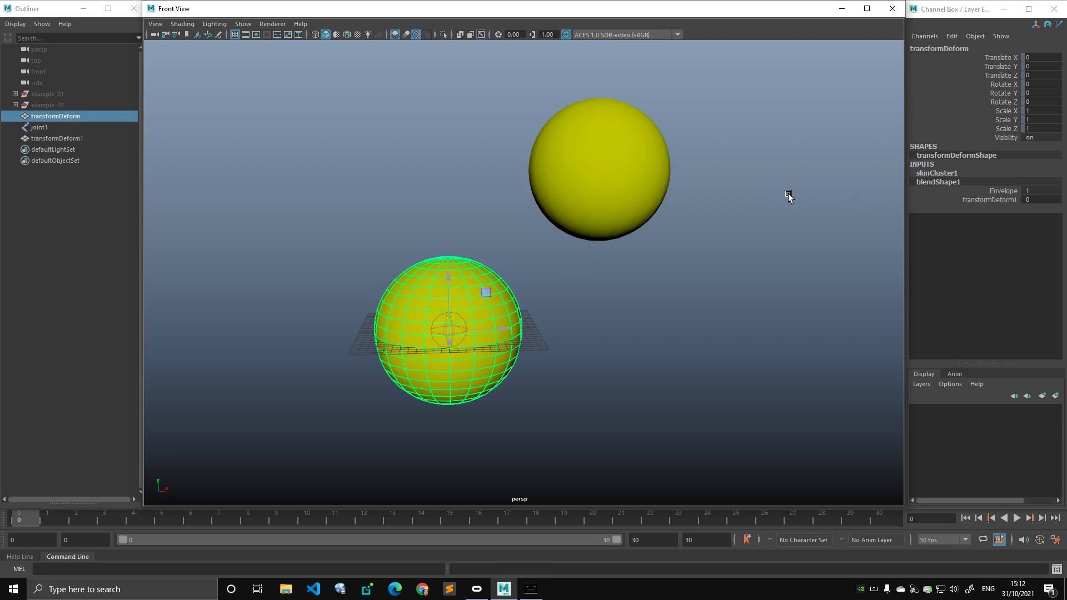
Step: Examine the skinCluster1 attributes among the transformDeform sphere's inputs
left_click(590, 227)
left_click(510, 279)
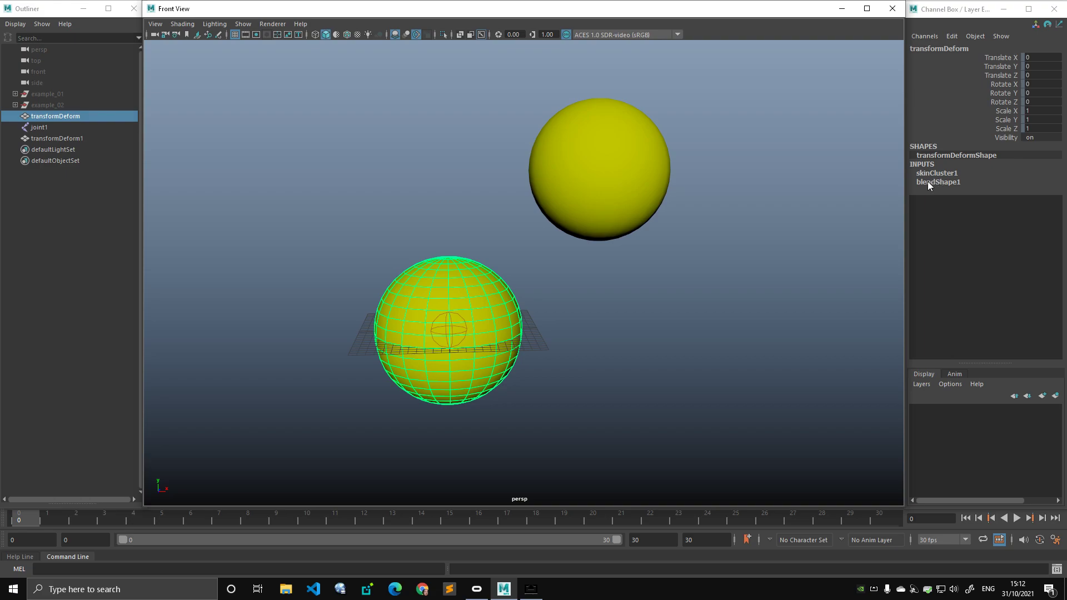
left_click(933, 173)
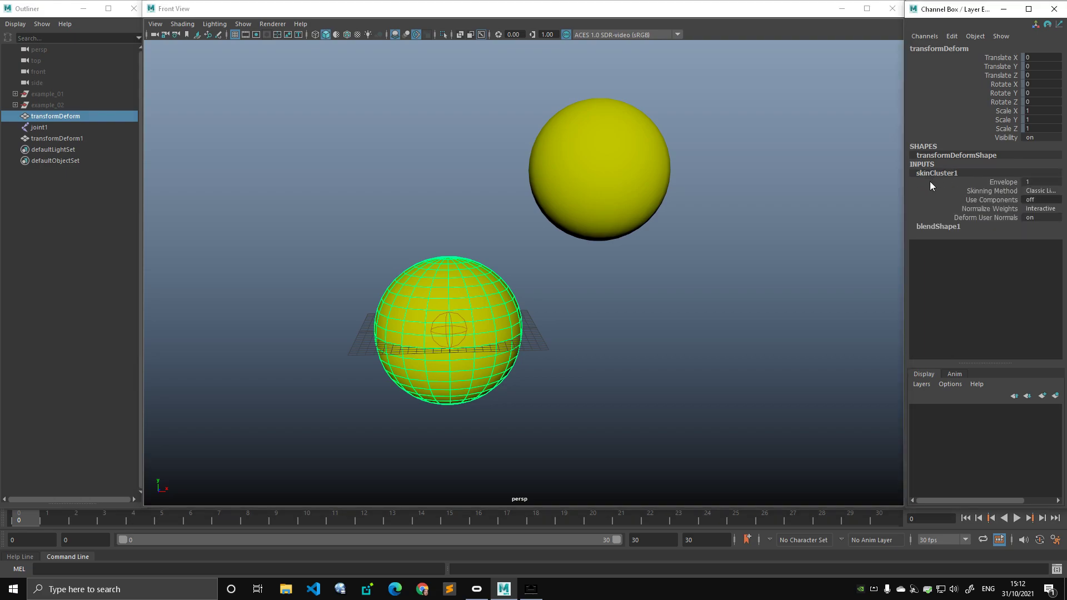
left_click(830, 204)
left_click(514, 288)
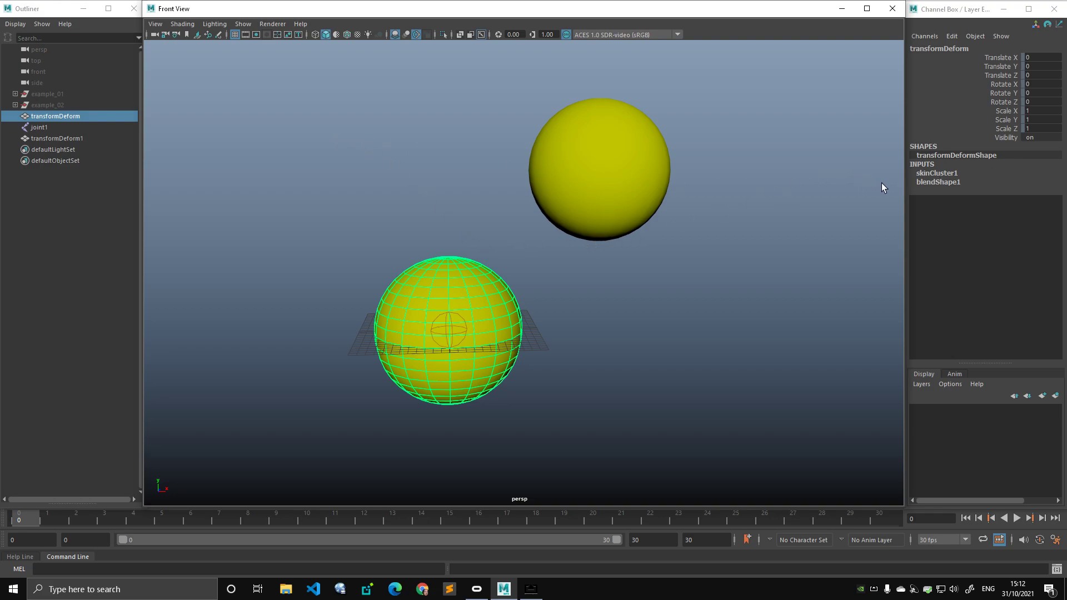
Step: Hide the transformDeform1 target sphere and select the transformDeform sphere
left_click(618, 164)
key("ctrl+h")
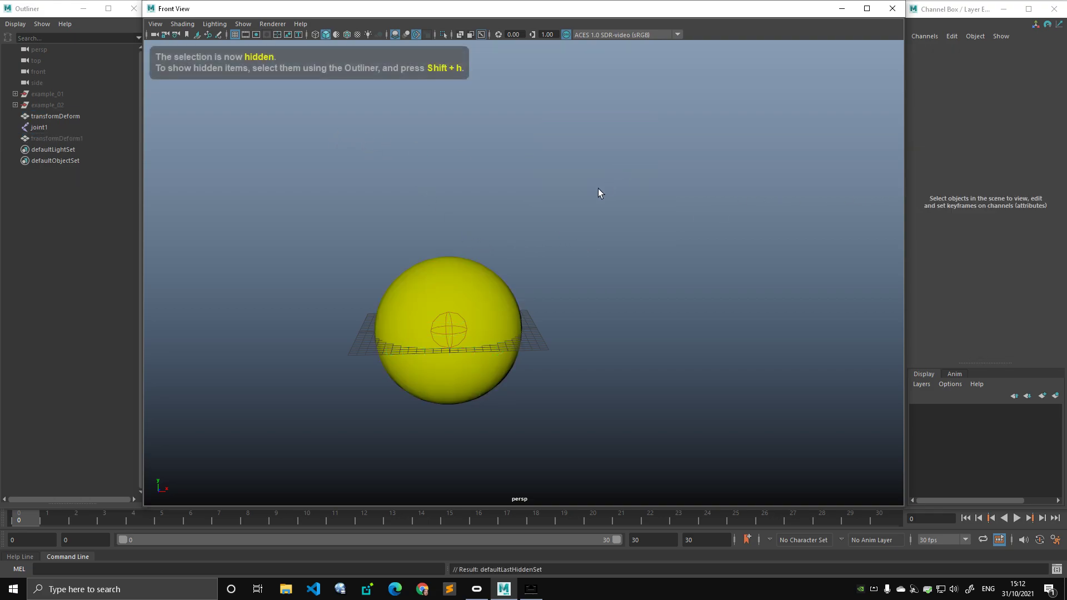
left_click(475, 288)
Step: Move joint1 up and away from the grid to about X 15.7, Y 17.6, Z -1
left_click(71, 131)
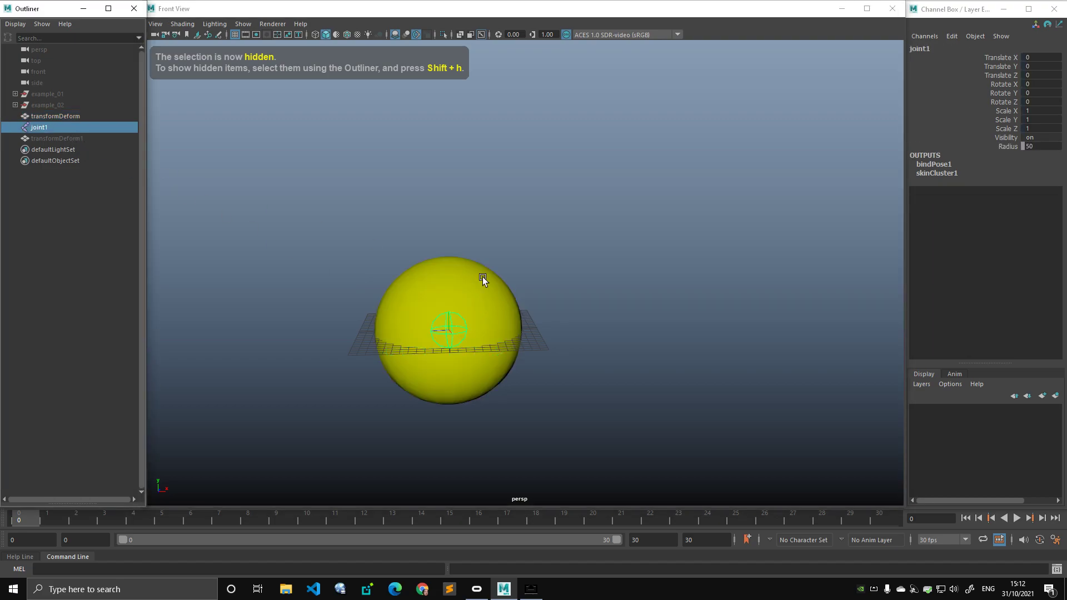
left_click(464, 325)
left_click_drag(464, 325, 572, 198)
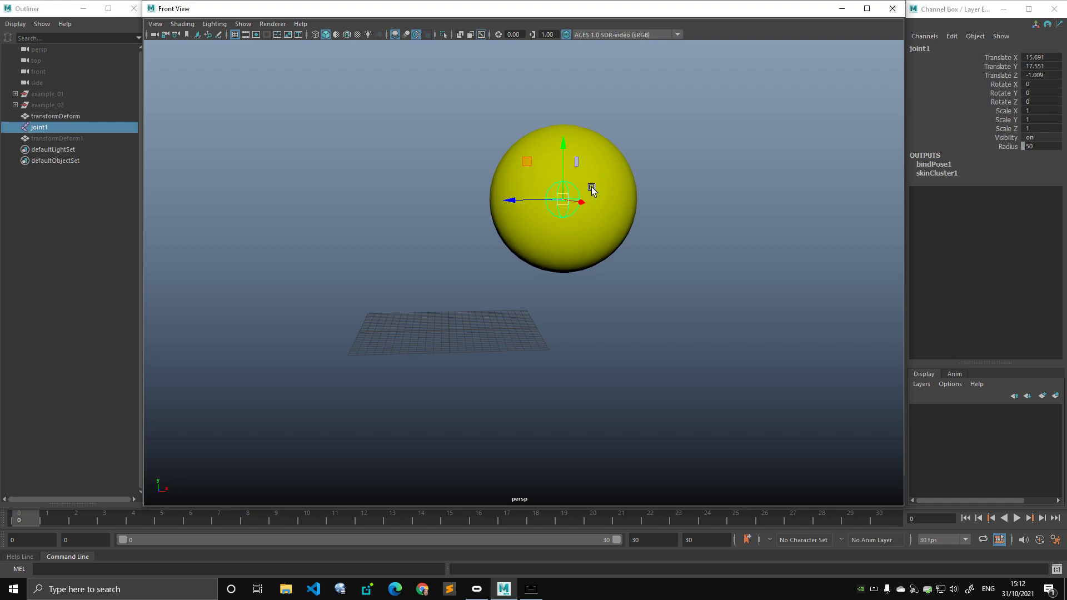
Step: Set the transformDeform1 weight in the sphere's blendShape1 to 1, and undo the weight change and the joint move
left_click(588, 188)
left_click(928, 182)
left_click(964, 200)
middle_click_drag(690, 161, 752, 161)
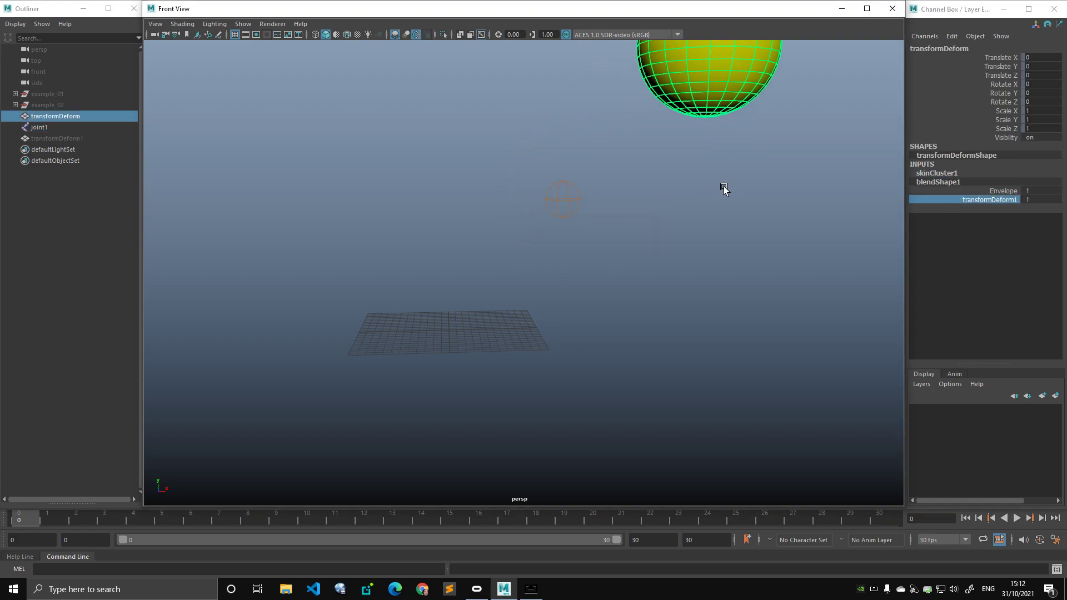
key("ctrl+z")
key("ctrl+z")
key("ctrl+z")
Step: Set the sphere's blendShape1 weight transformDeform1 to 1 with joint1 at the origin
left_click(468, 288)
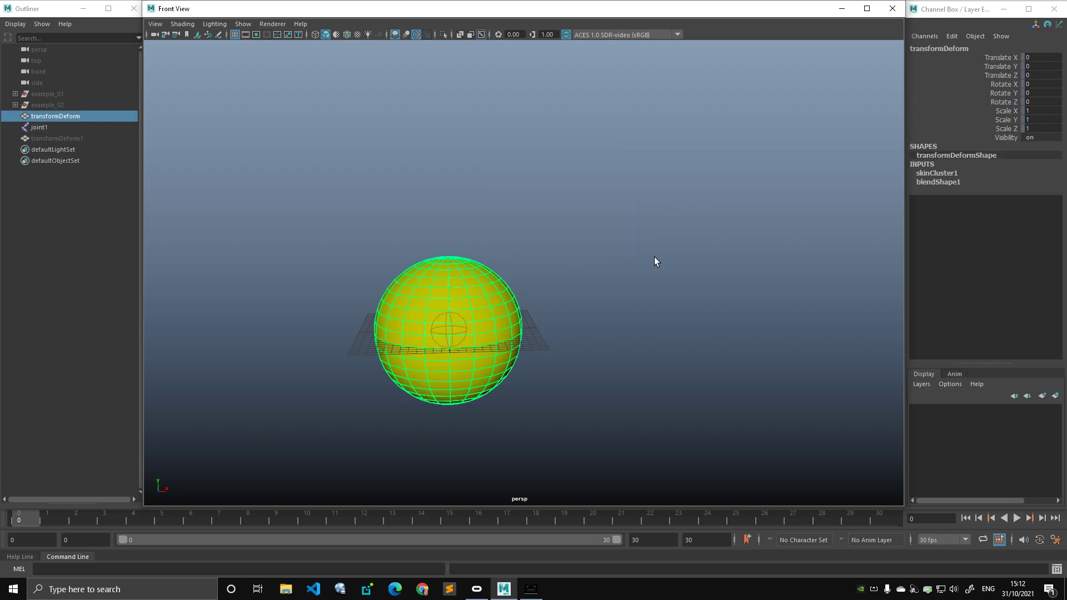
left_click(956, 182)
left_click(992, 200)
middle_click_drag(638, 159, 642, 162)
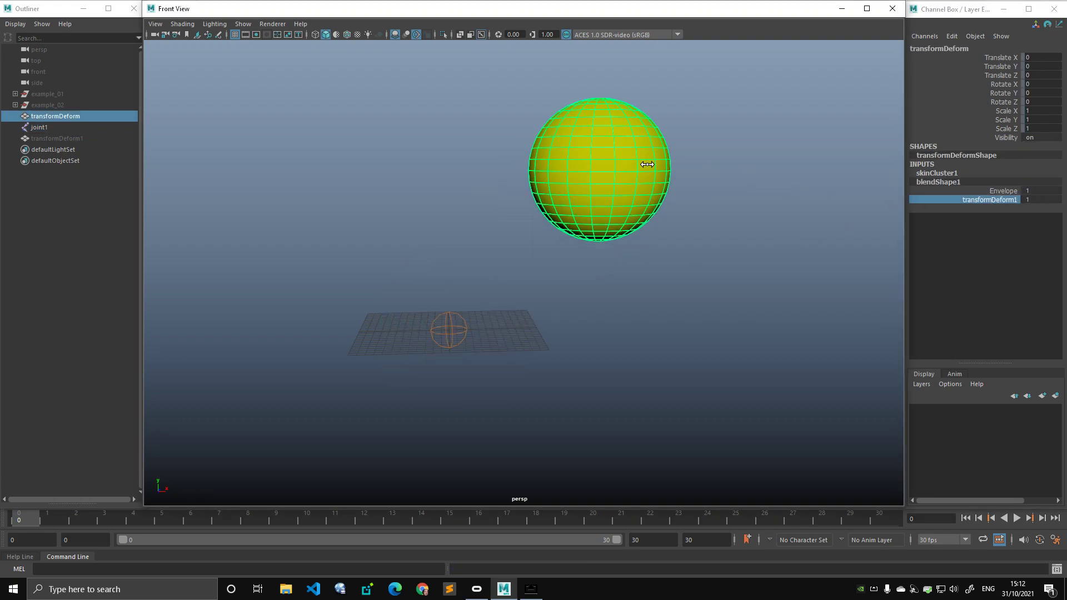
Step: Move joint1 freely while the blend shape is active, and undo the joint move and the weight change
left_click(464, 339)
middle_click_drag(462, 341, 562, 222)
left_click_drag(561, 221, 587, 294, "alt")
key("ctrl+z")
key("ctrl+z")
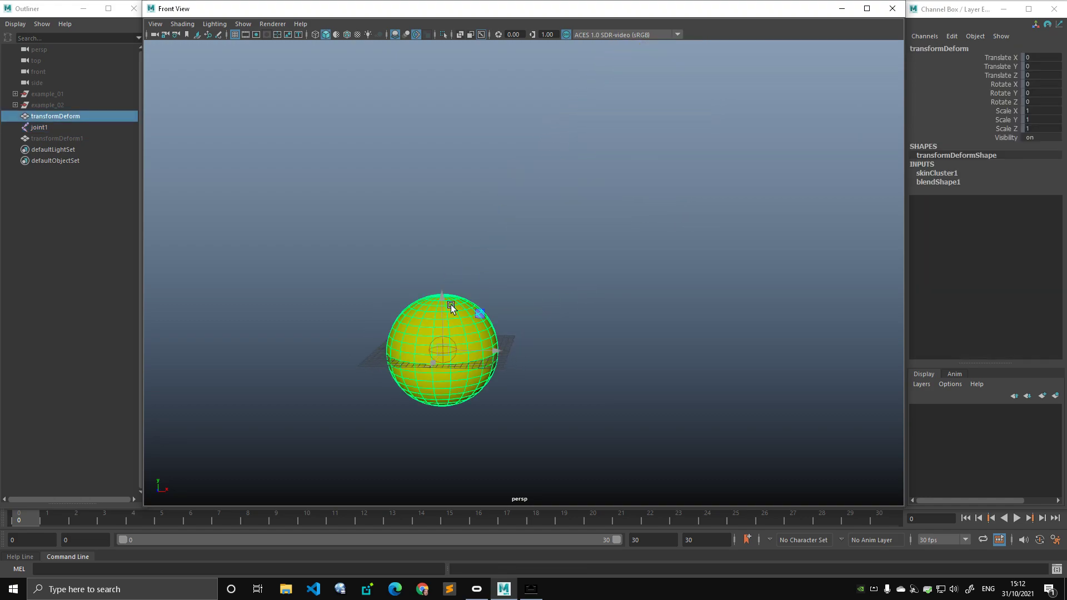
Step: Switch to the AirServer sketch and draw an arrow from the BLEND box to a handwritten "LOCAL SPACE" note
left_click(535, 227)
left_click(529, 233)
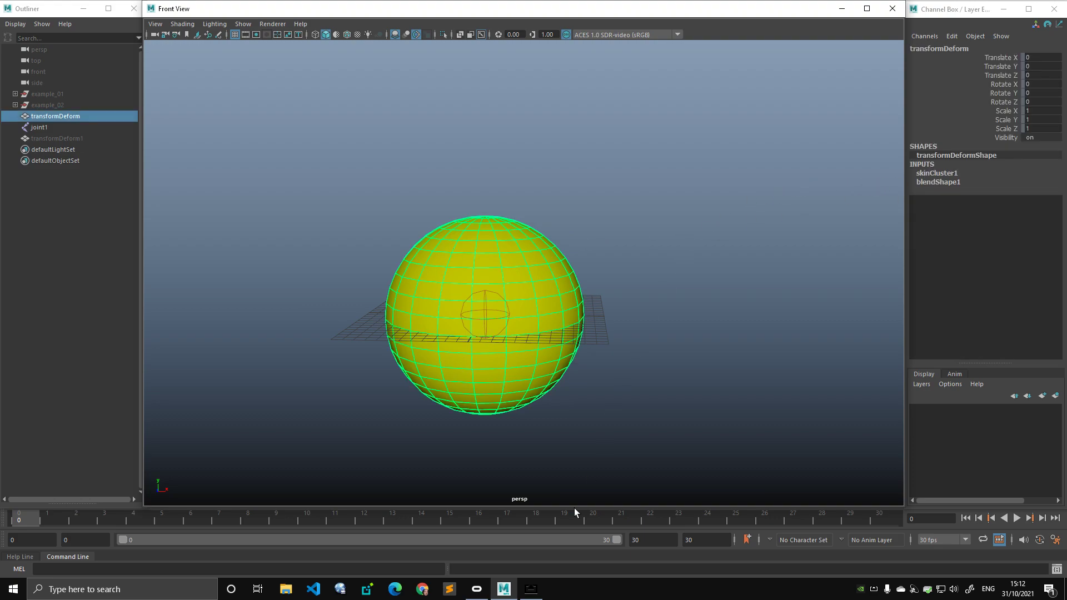
left_click(530, 589)
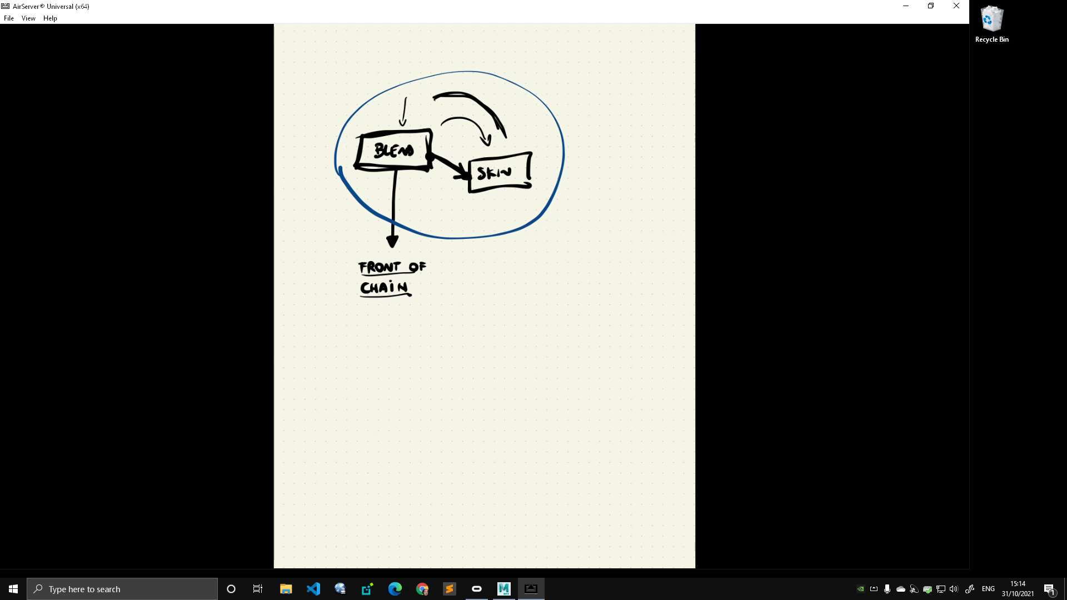
left_click_drag(426, 168, 433, 203)
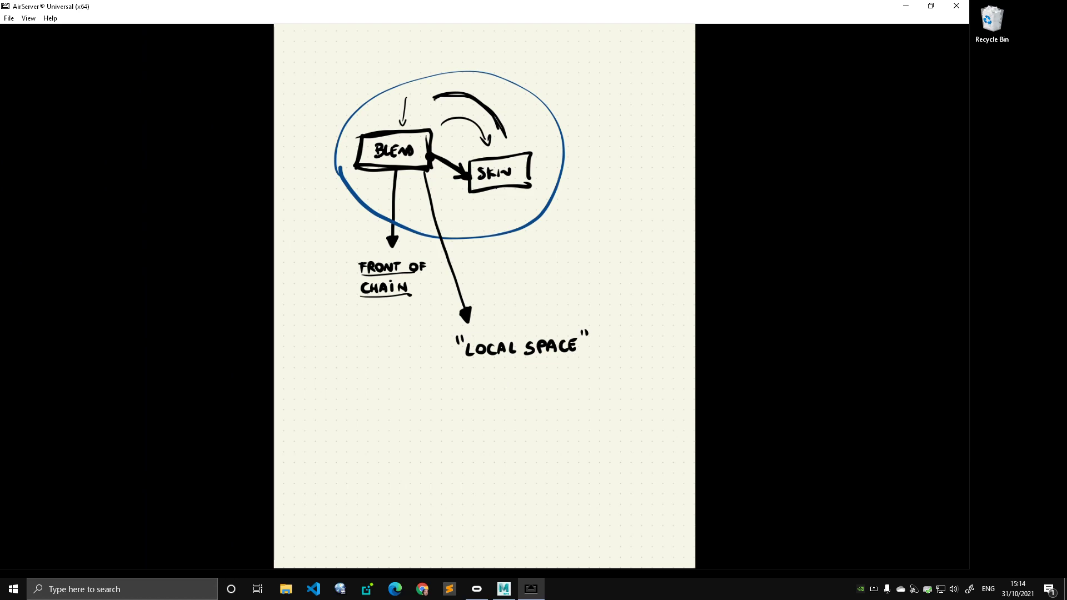
Step: Switch back to Maya, clear the selection, and compare the scene with the deformation chain sketch in AirServer
left_click(504, 589)
left_click(583, 450)
left_click(567, 269)
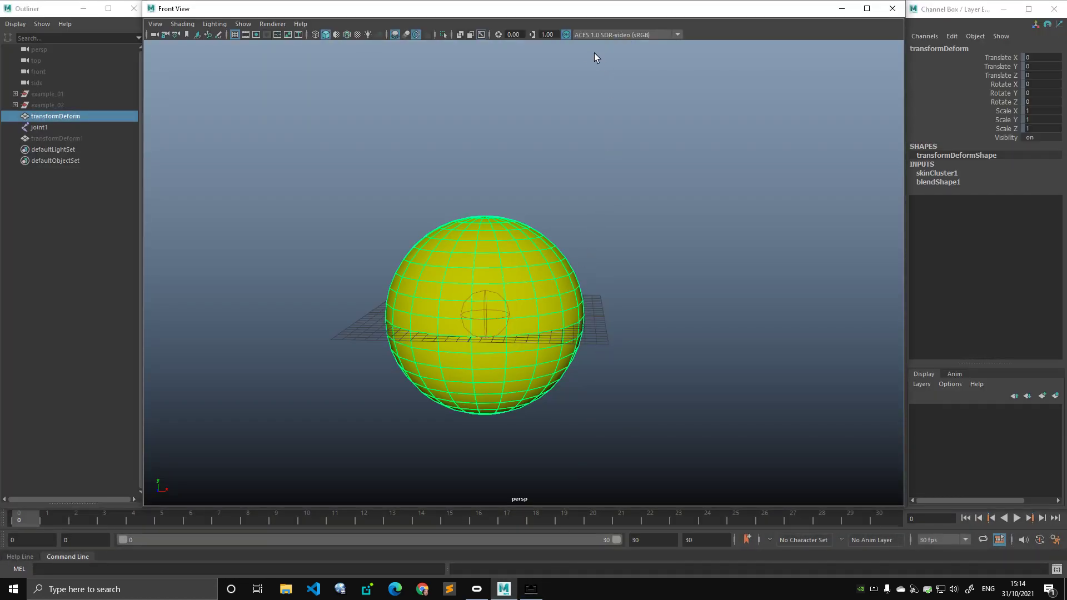
left_click(566, 133)
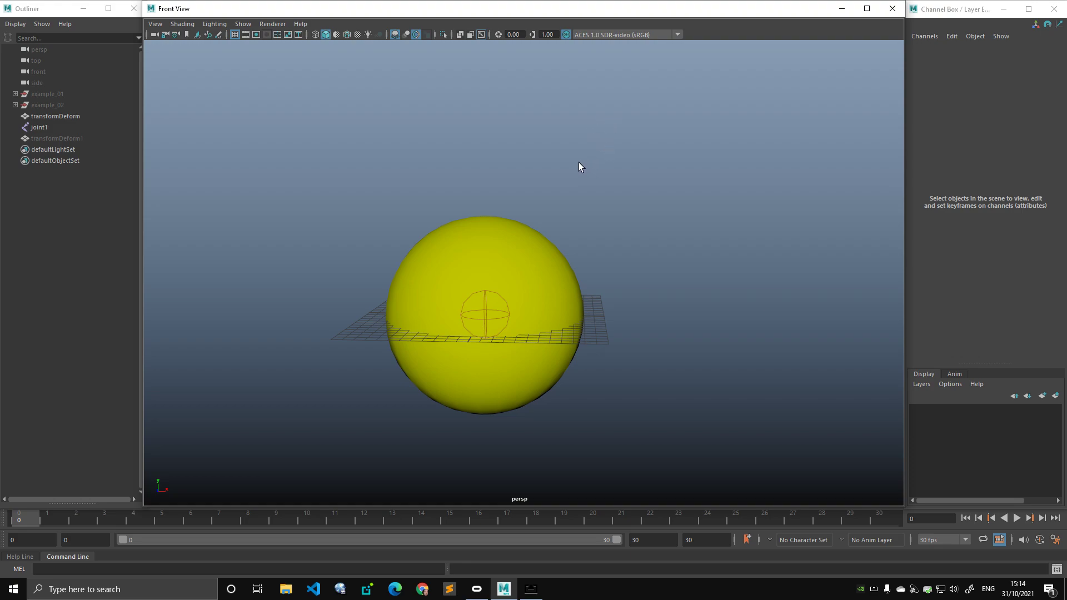
left_click(532, 586)
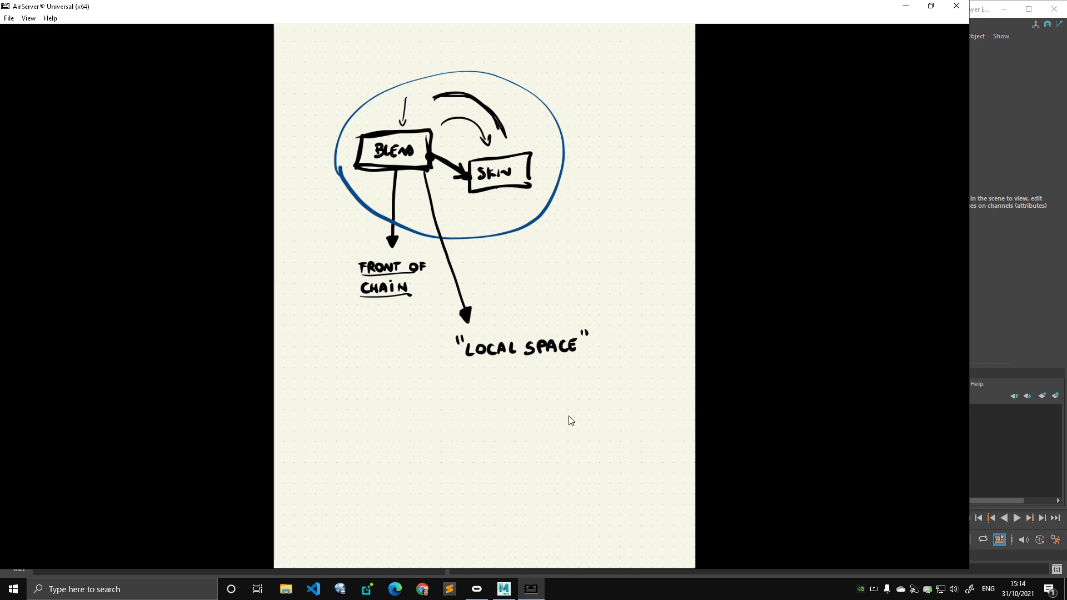
left_click(993, 77)
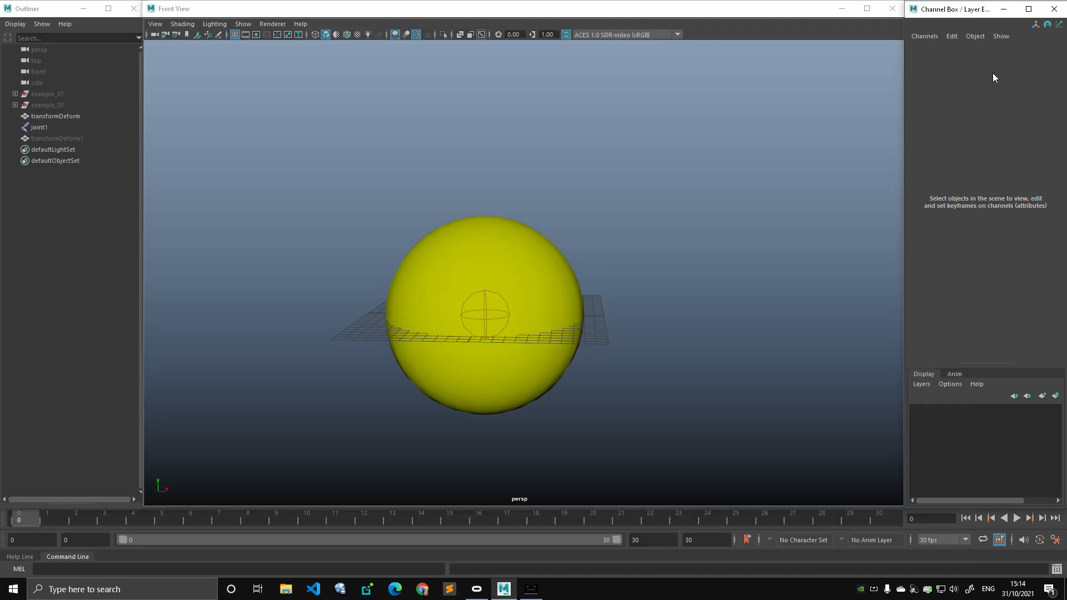
Step: Delete the blendShape1 node from the transformDeform sphere's inputs
left_click_drag(537, 211, 517, 252)
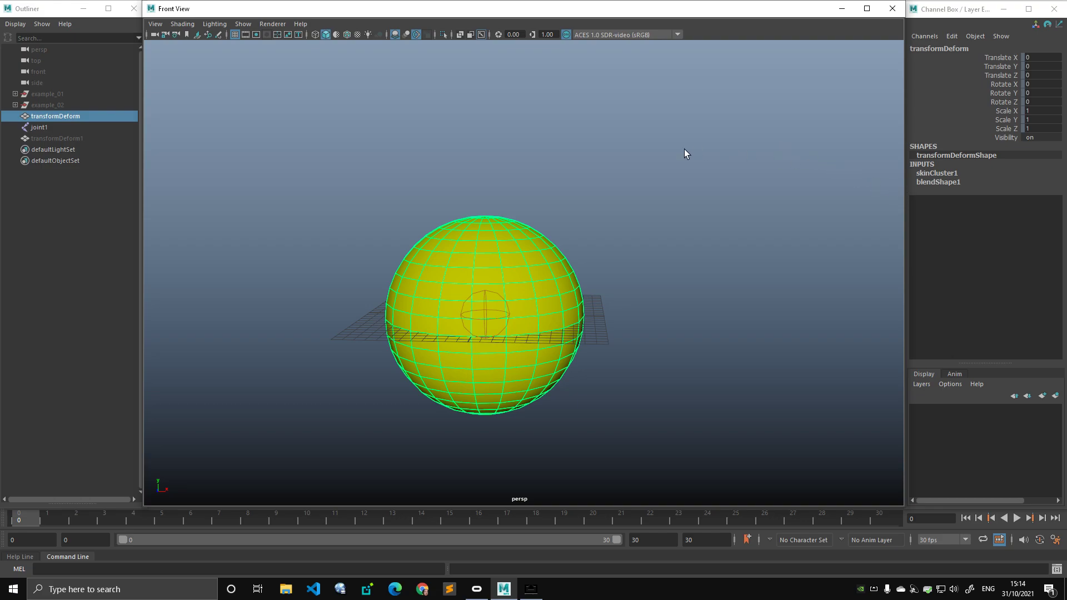
left_click(951, 183)
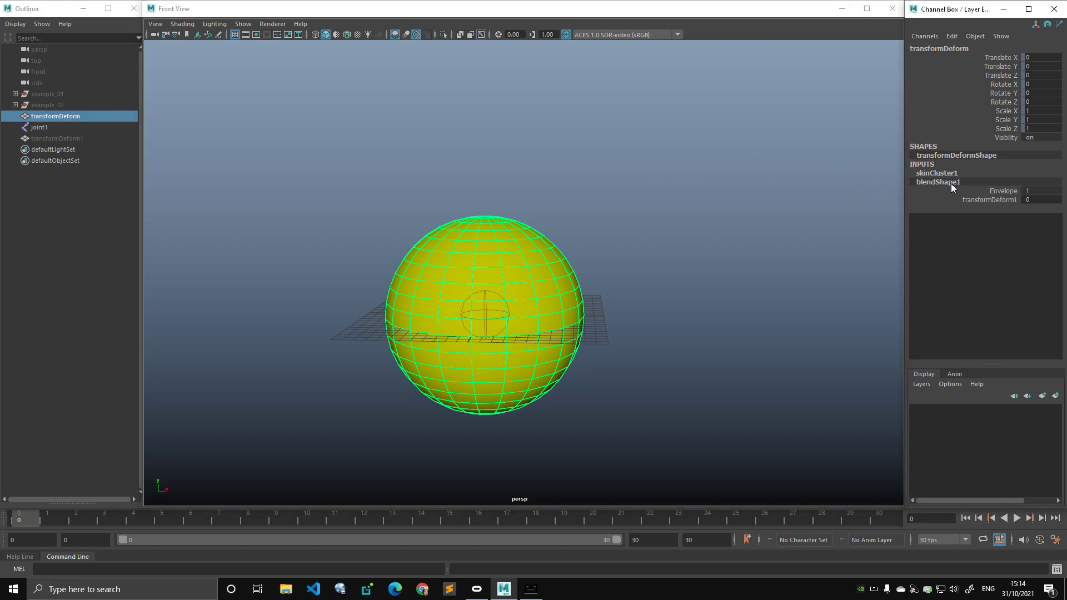
right_click(951, 183)
left_click(967, 390)
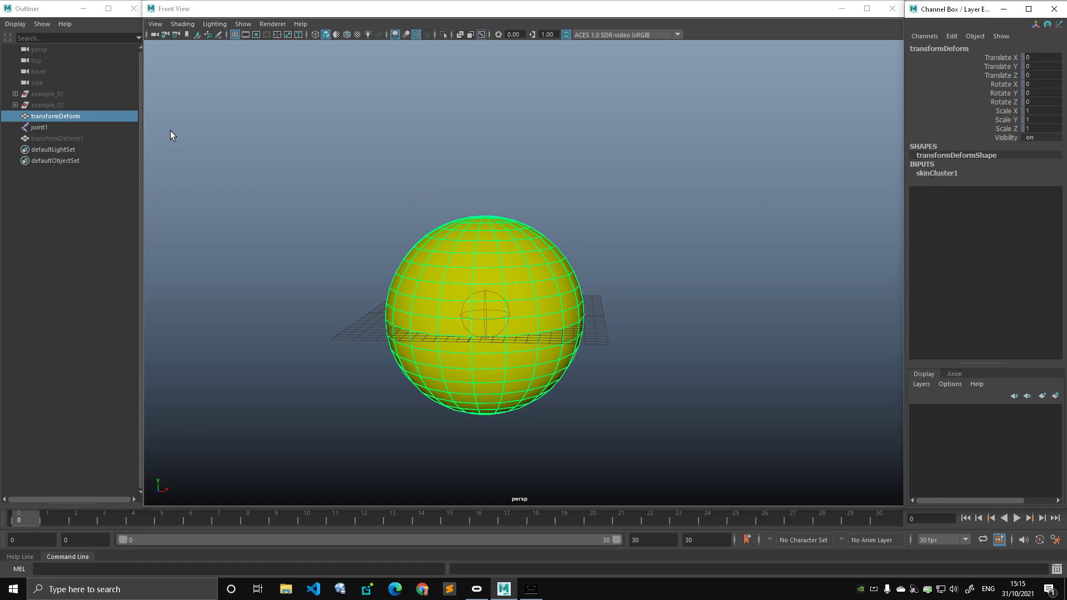
Step: Try to open the Blend Shape options with transformDeform1 as target and transformDeform as base selected
left_click(78, 138)
left_click(103, 117, "ctrl")
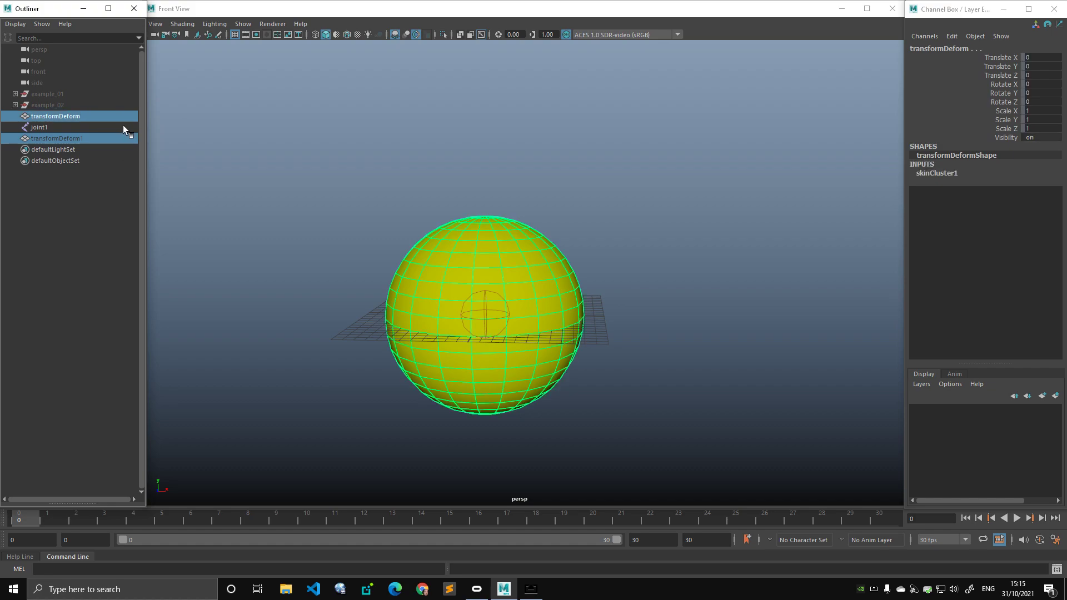
key("space")
left_click(367, 198)
left_click(485, 164)
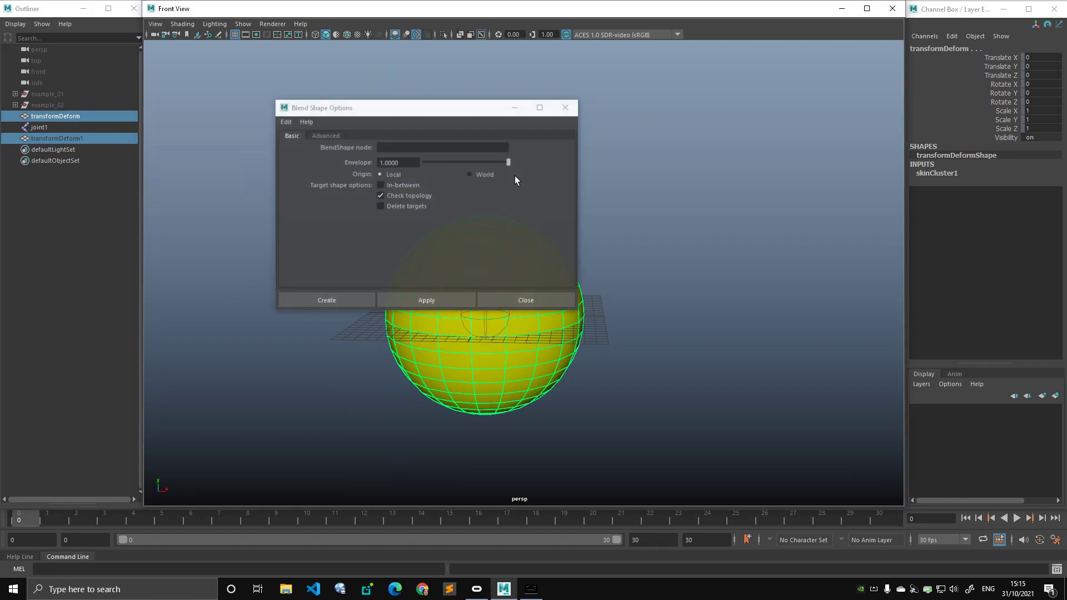
key("space")
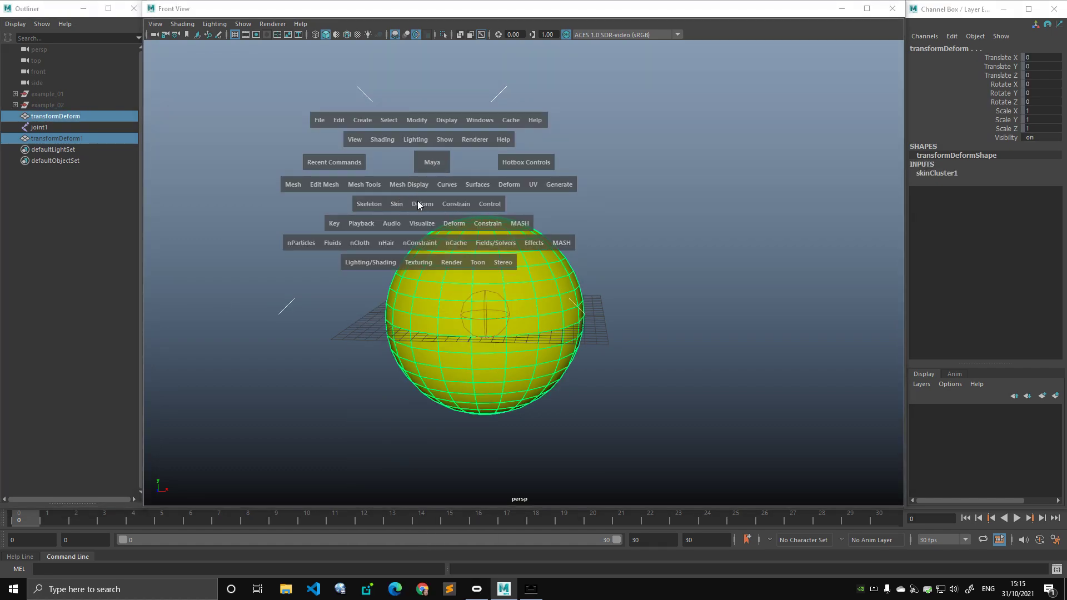
left_click(420, 203)
left_click(543, 163)
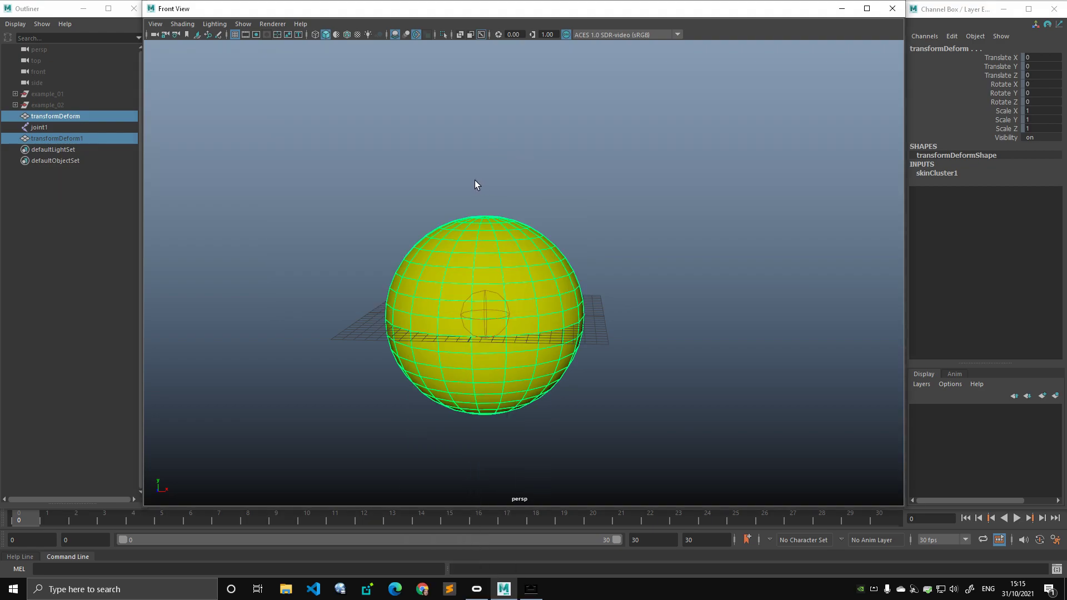
key("space")
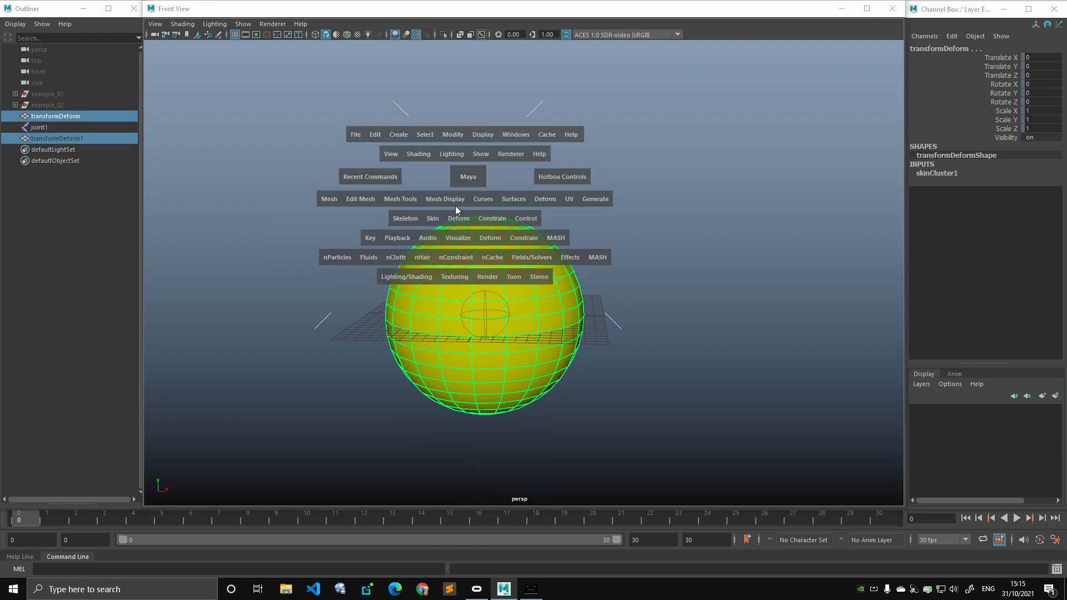
left_click(458, 218)
left_click(576, 166)
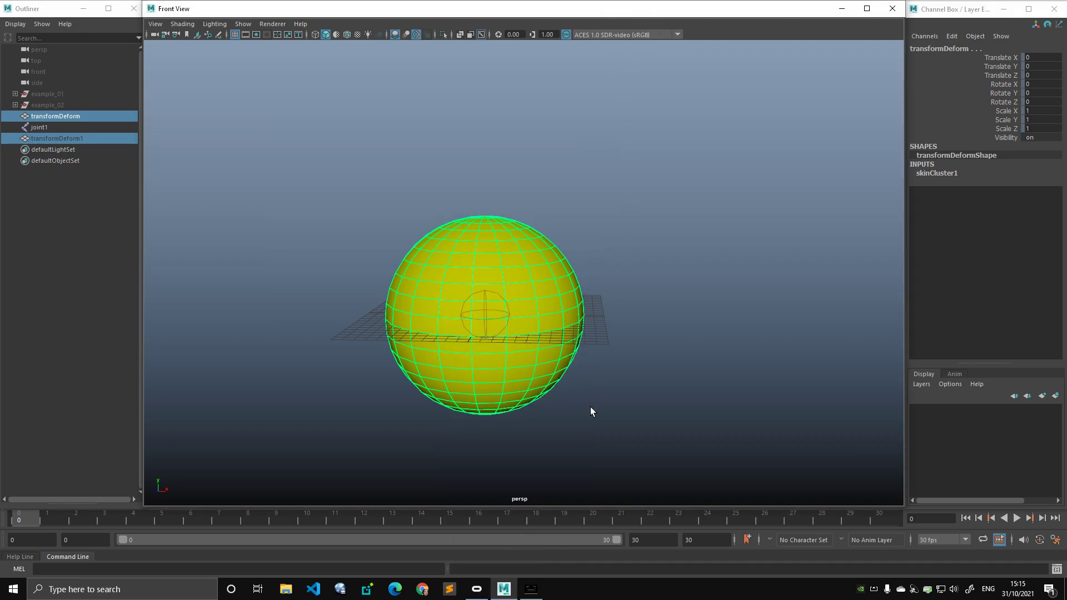
Step: Reselect transformDeform1 followed by transformDeform and create a blend shape with the current settings
left_click(175, 119)
left_click(81, 139)
left_click(75, 117, "ctrl")
key("space")
left_click(395, 219)
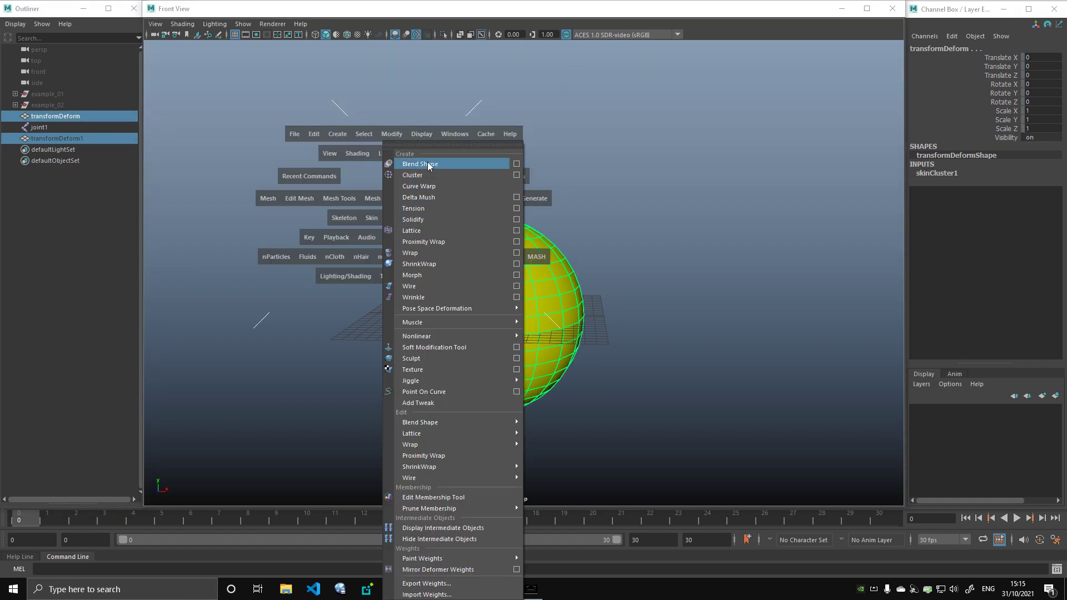
left_click(482, 165)
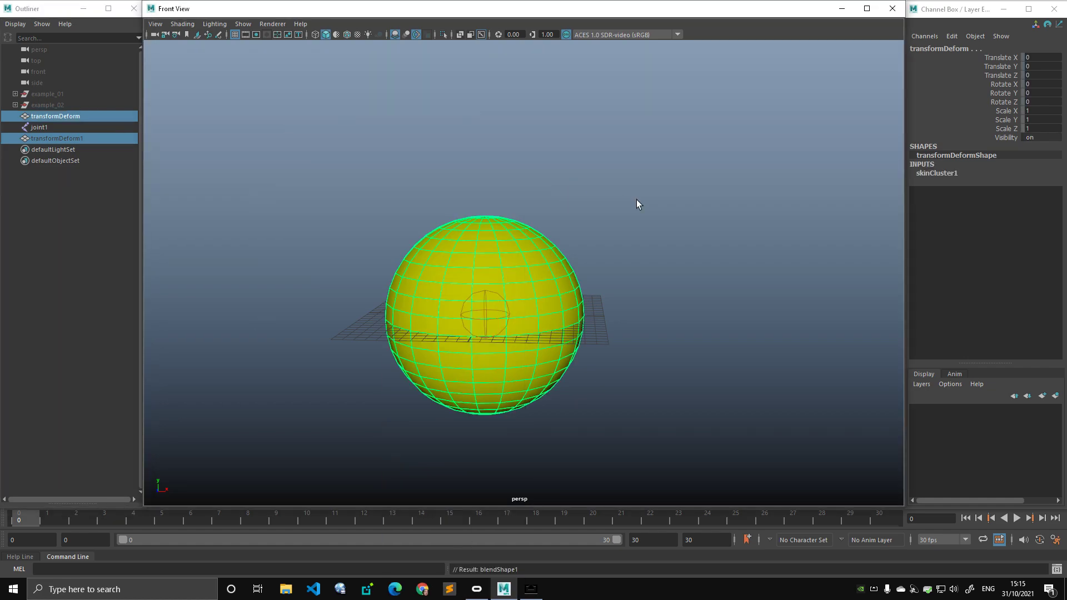
Step: Open the Blend Shape options and rearrange the windows so the dialog sits in front of the viewport
key("space")
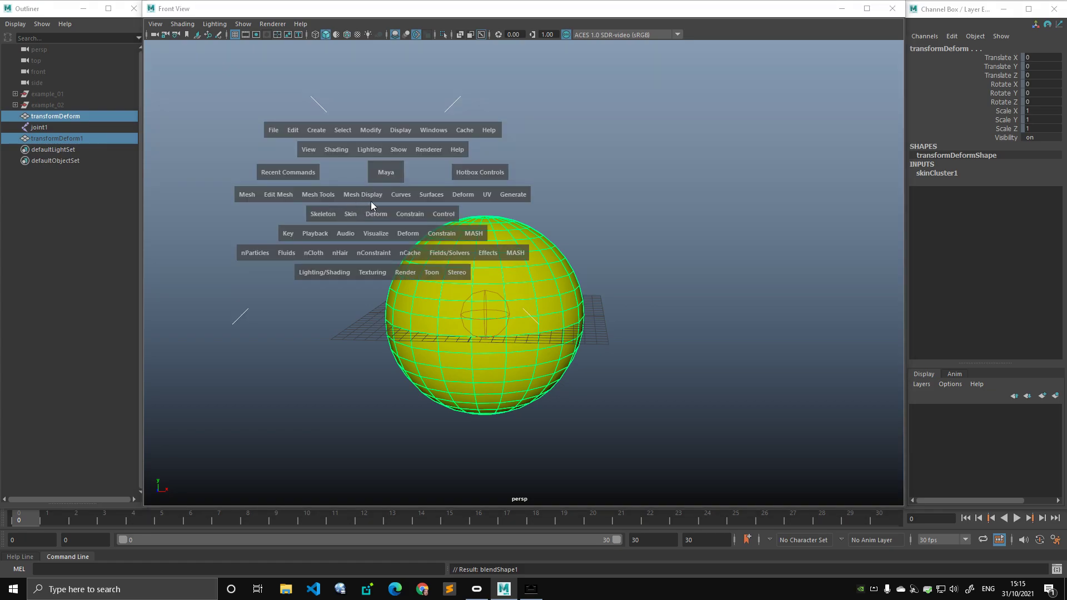
left_click(382, 215)
left_click(493, 166)
key("space")
left_click_drag(376, 17, 335, 16)
left_click_drag(572, 20, 120, 18)
left_click(468, 120)
left_click_drag(469, 120, 835, 214)
left_click_drag(262, 9, 745, 12)
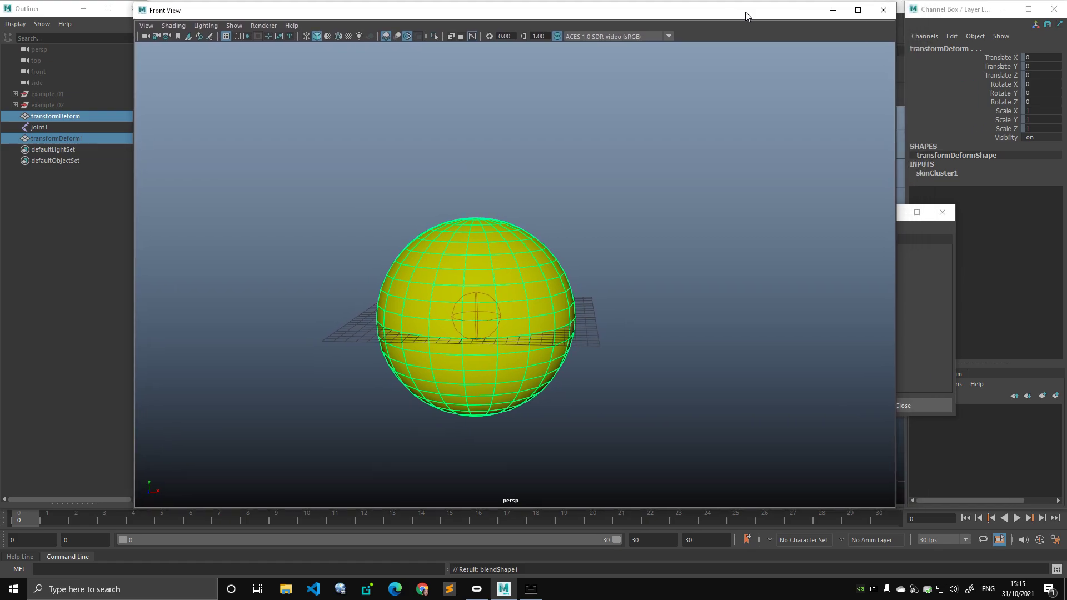
left_click(936, 294)
left_click_drag(838, 209, 671, 183)
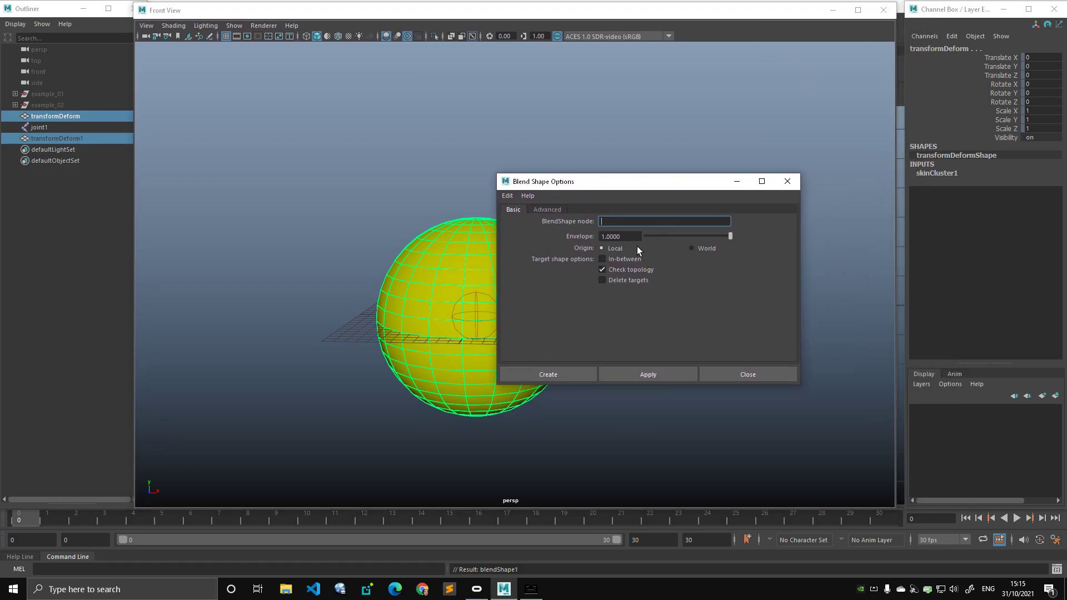
Step: Set the blend shape's deformation order to Post-deformation in the advanced options
left_click(548, 209)
left_click(625, 221)
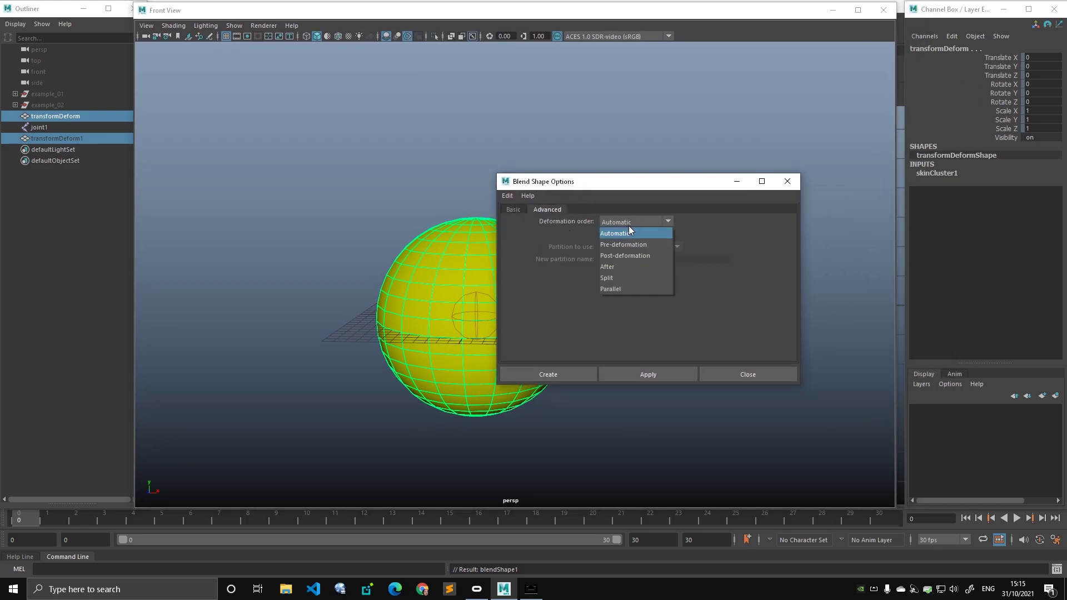
left_click(635, 256)
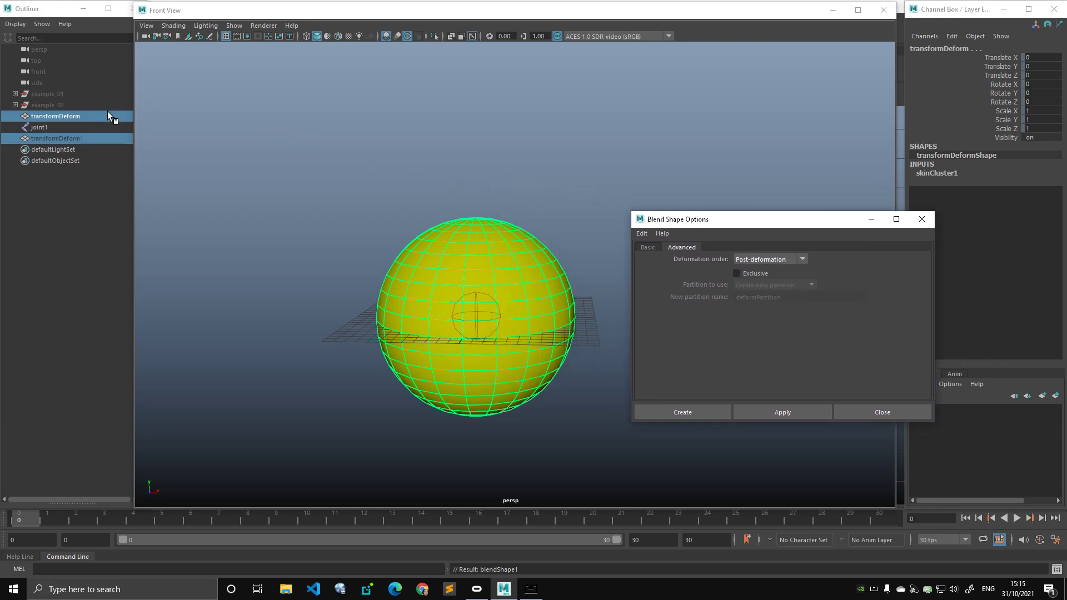
Step: Reselect transformDeform1 and transformDeform, and delete the unwanted blendShape1 from the sphere's inputs
left_click(86, 137)
left_click(86, 118, "ctrl")
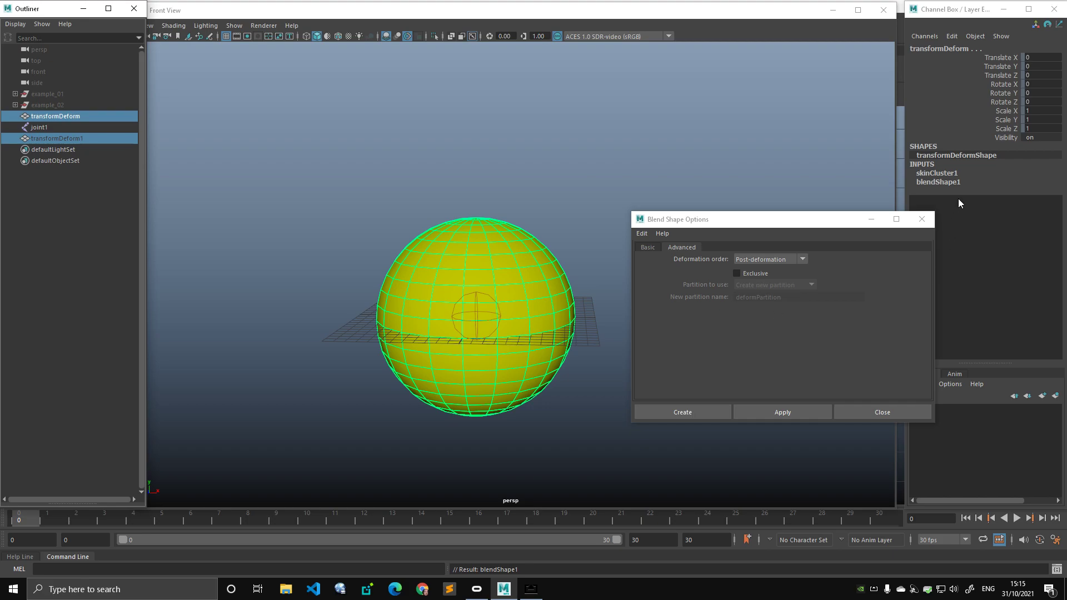
left_click(937, 182)
right_click(937, 182)
left_click(986, 388)
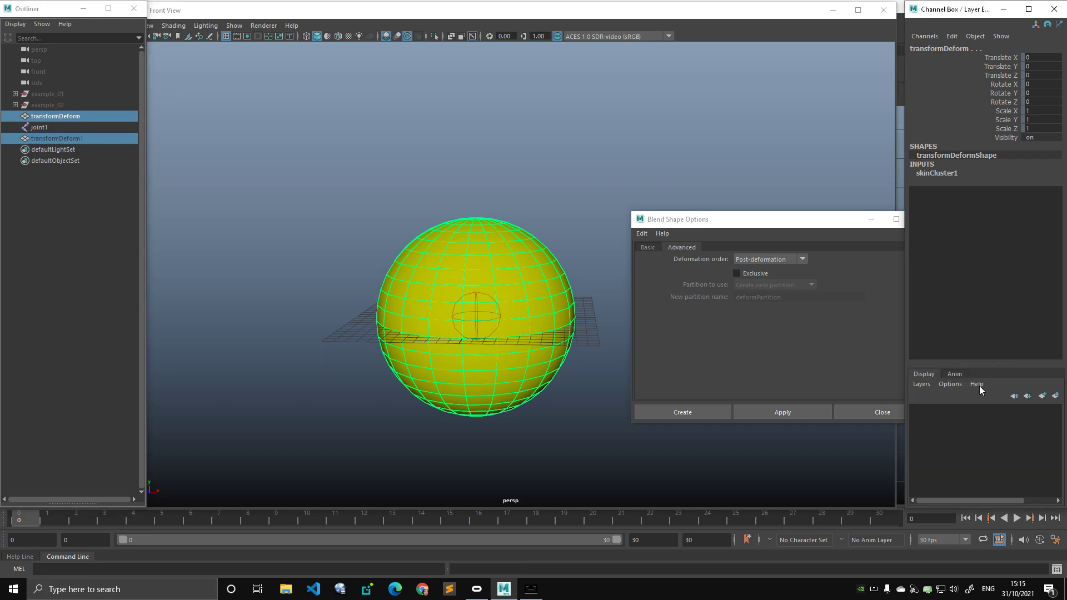
Step: Reselect transformDeform1 and transformDeform, apply the post-deformation blend shape, and inspect the sphere's blendShape1 and skinCluster1 inputs
left_click(103, 141)
left_click(100, 117, "ctrl")
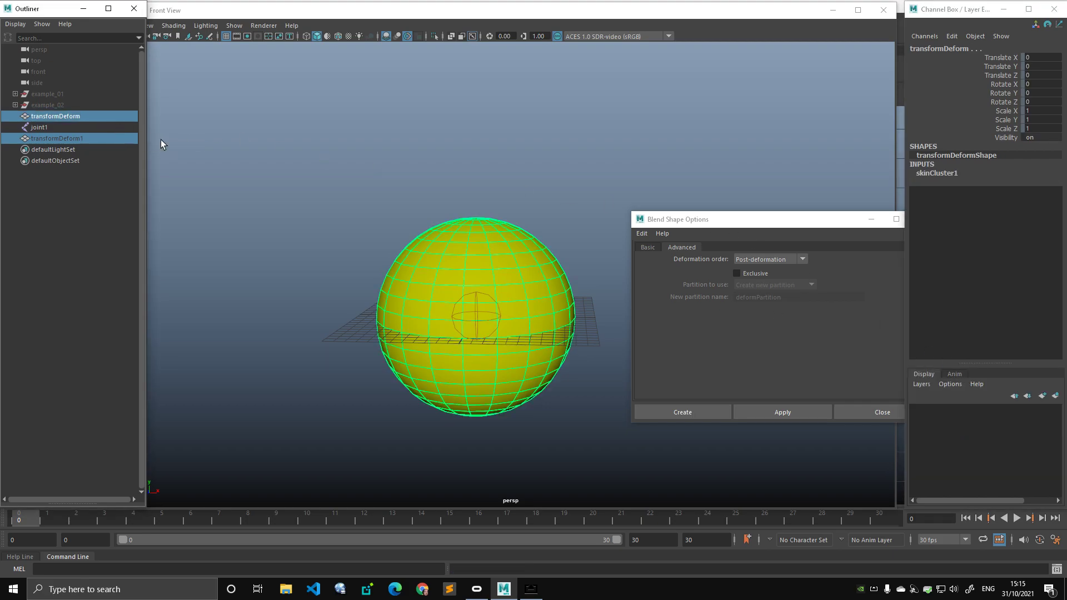
left_click(817, 416)
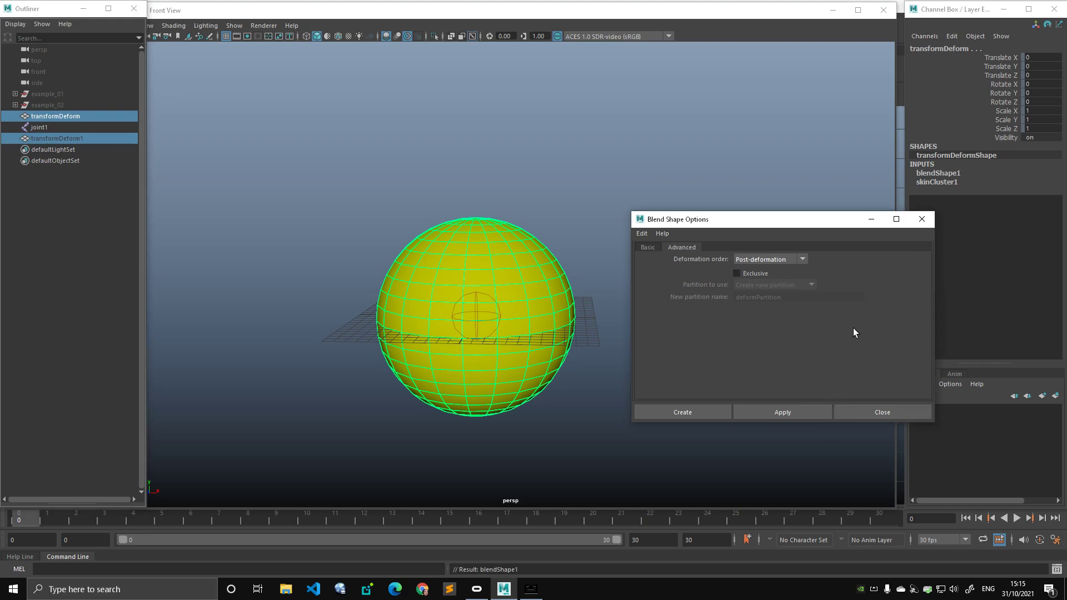
left_click(930, 191)
left_click(936, 173)
left_click(933, 200)
Step: Switch to the AirServer sketch and outline in blue the blend-before-skin diagram together with its front of chain and local space notes
left_click(530, 589)
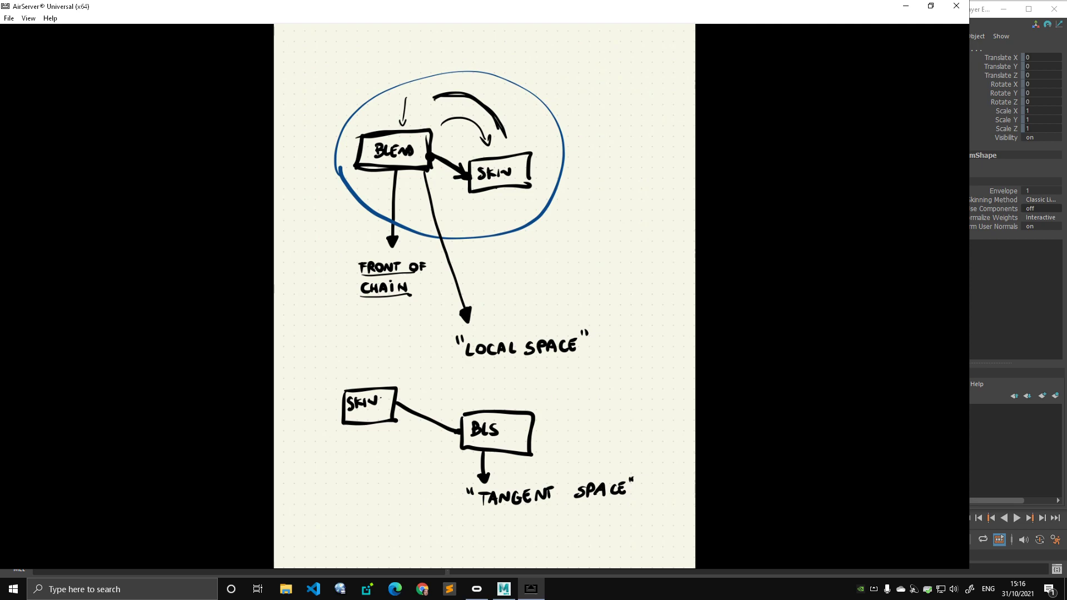
mouse_move(654, 147)
left_mouse_down()
mouse_move(594, 277)
mouse_move(562, 289)
mouse_move(610, 364)
mouse_move(359, 338)
mouse_move(416, 56)
mouse_move(661, 147)
left_mouse_up()
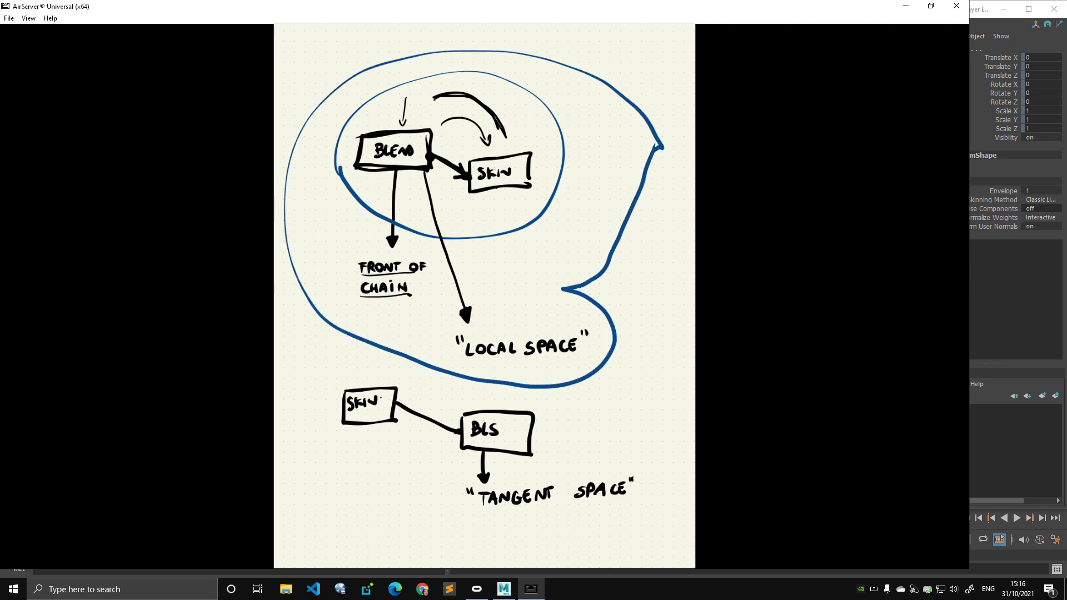
mouse_move(643, 390)
left_mouse_down()
mouse_move(587, 440)
mouse_move(607, 438)
left_mouse_up()
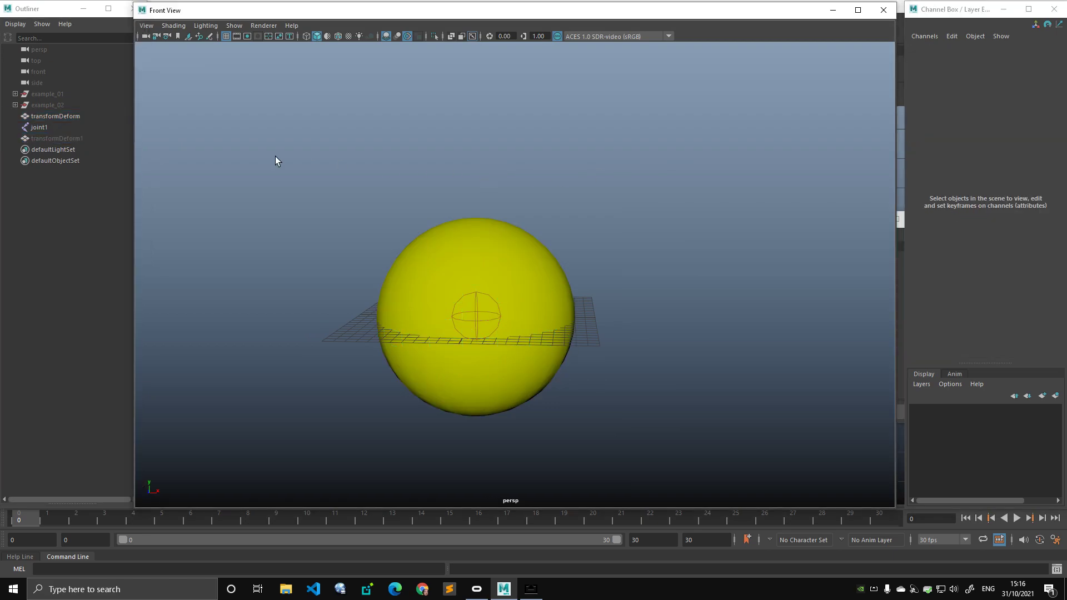
Step: Hide the sphere, joint1 and transformDeform1, and show the example_01 group
left_click(421, 279)
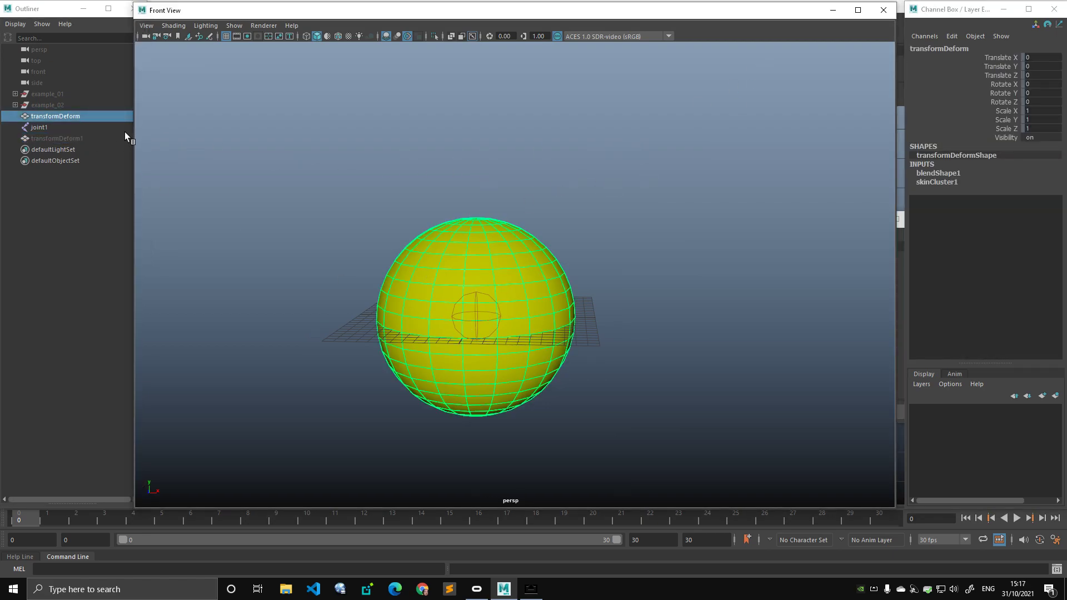
left_click(92, 138)
key("ctrl+h")
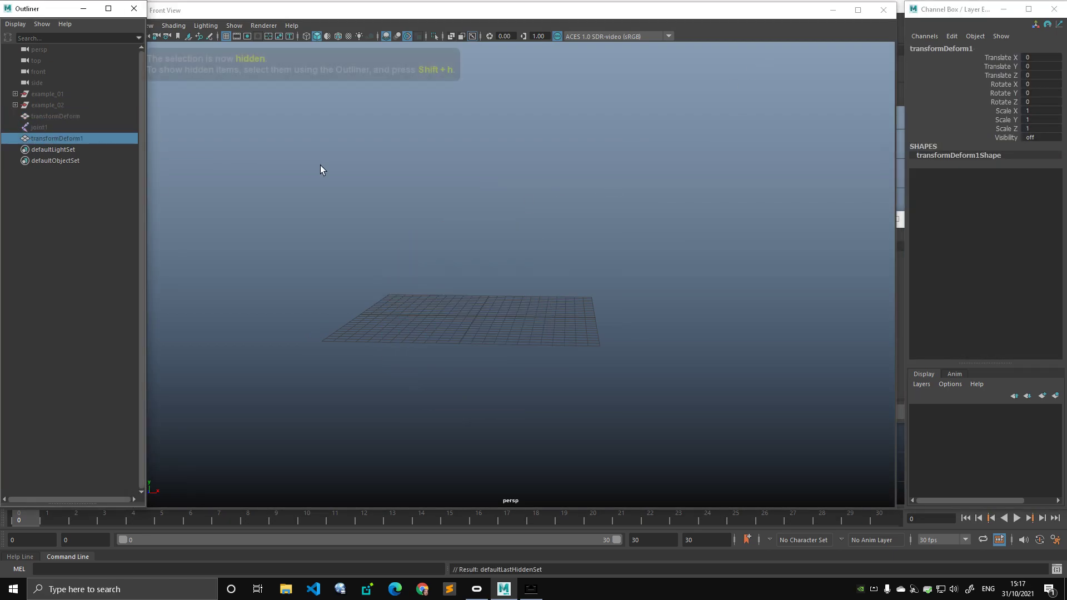
left_click(310, 169)
left_click(81, 95)
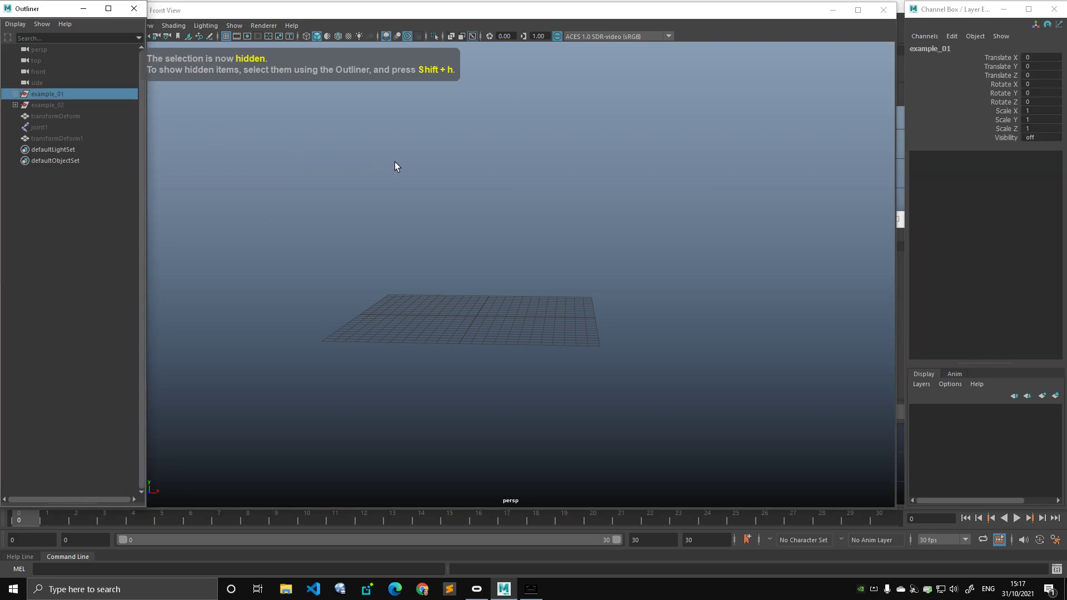
key("shift+h")
Step: Examine the example_01 planes from above and select the yellow plane in the middle
left_click(541, 185)
left_click_drag(541, 185, 555, 248, "alt")
middle_click_drag(555, 248, 561, 238, "alt")
left_click_drag(540, 10, 546, 9)
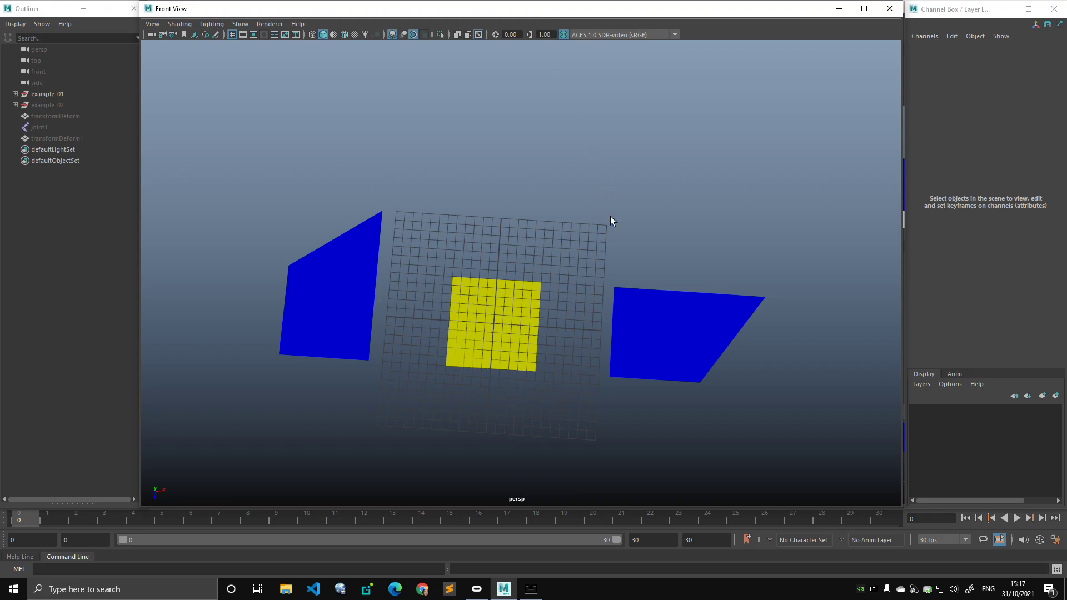
left_click(526, 326)
left_click_drag(526, 326, 555, 351, "alt")
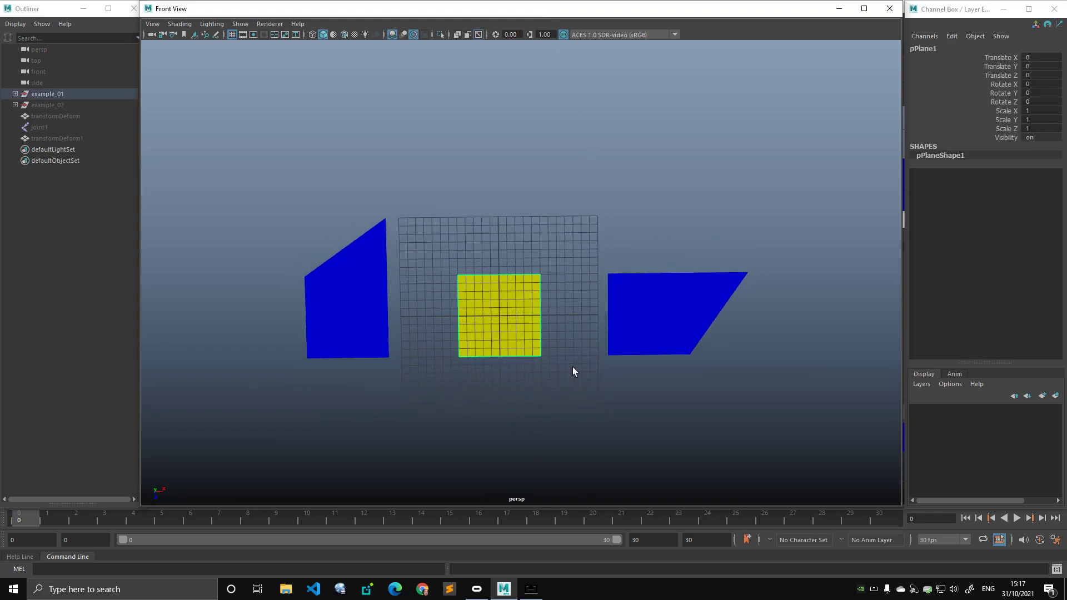
Step: Switch to the AirServer notes on blend shapes and skin clusters as linear deformers, return to Maya, and clear the selection
left_click(530, 589)
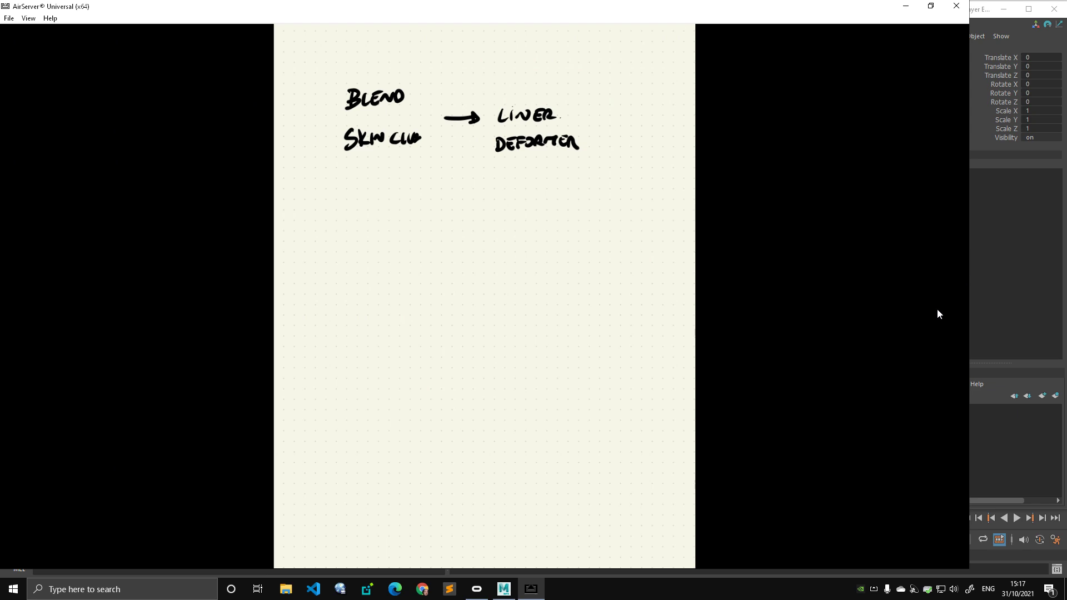
left_click(502, 592)
left_click(521, 262)
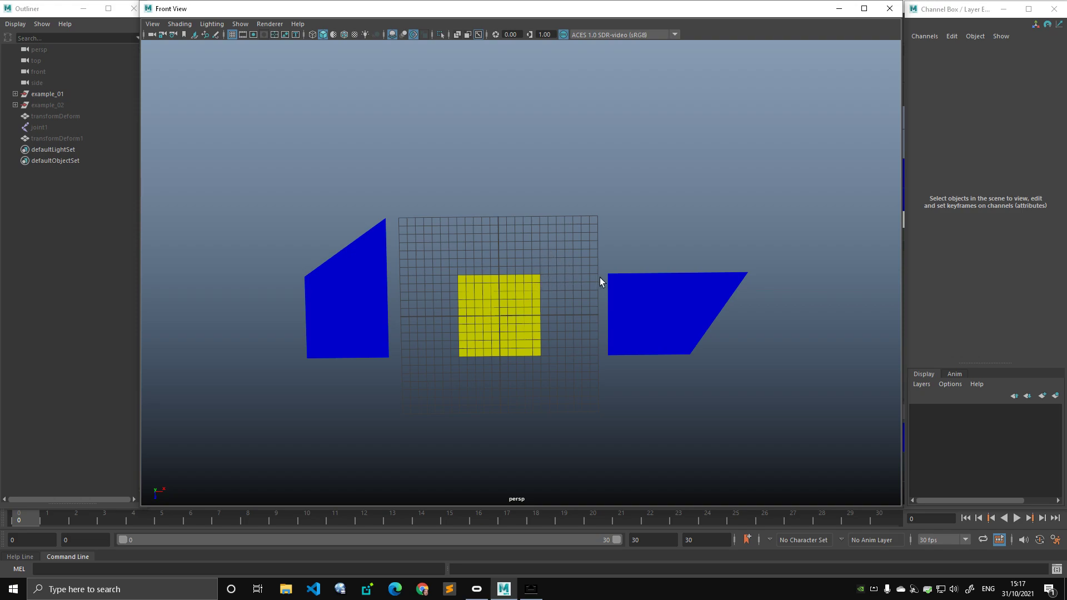
Step: Select the two blue planes and the yellow plane in turn to examine how the blue shapes differ from the base
left_click(661, 311)
key("ctrl+z")
left_click(667, 312)
left_click(372, 250)
left_click_drag(418, 232, 474, 237)
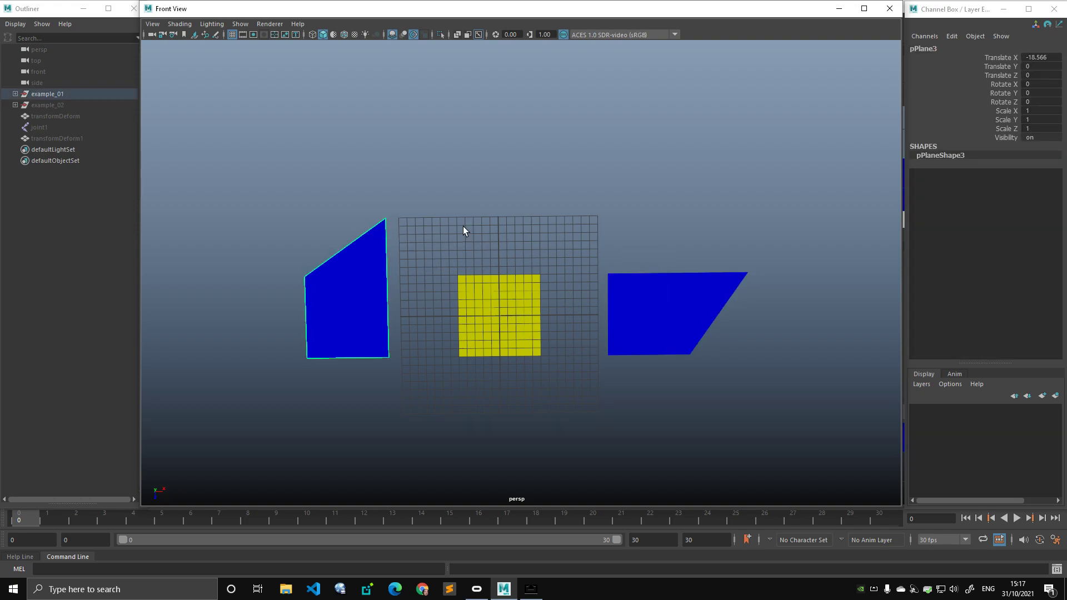
left_click(649, 340, "shift")
left_click_drag(562, 262, 599, 264, "alt")
left_click(515, 311)
left_click_drag(515, 311, 568, 315, "alt")
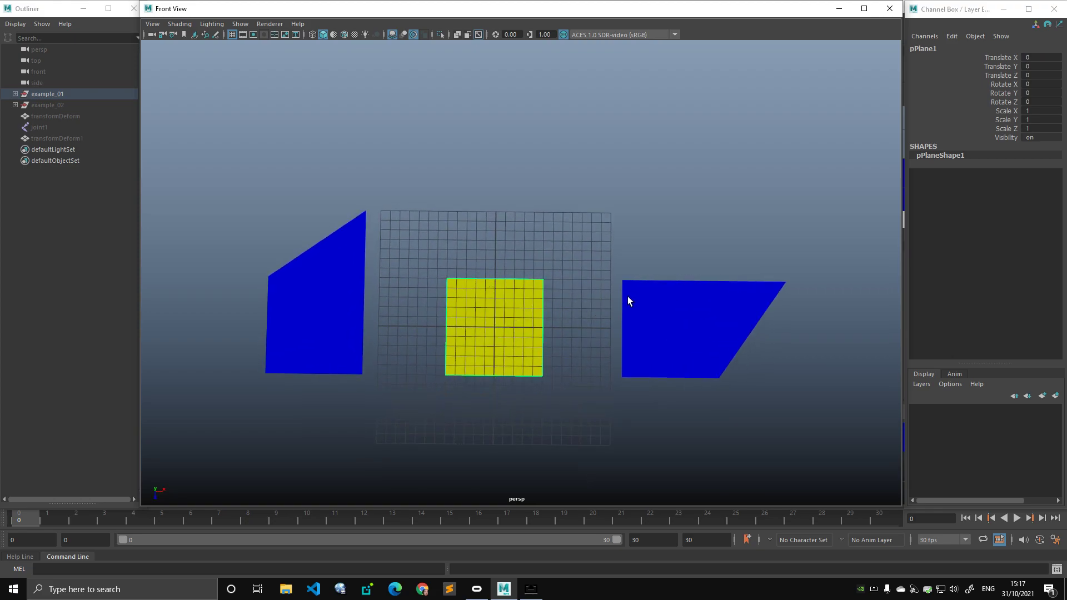
Step: Compare the displaced upper corners of the blue planes pPlane2 and pPlane3 by selecting them alternately
left_click_drag(670, 308, 672, 313)
left_click_drag(335, 212, 353, 244)
left_click_drag(669, 278, 661, 303)
left_click_drag(351, 209, 367, 233)
left_click(683, 334)
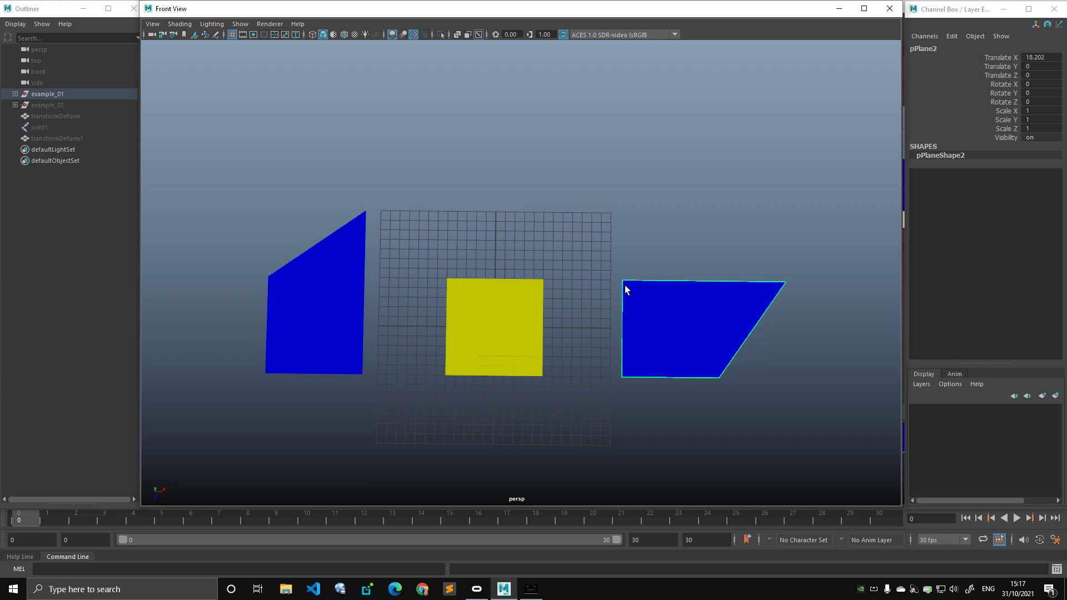
left_click(349, 262, "shift")
left_click(704, 275)
left_click_drag(674, 210, 716, 311)
Step: Select the yellow plane with both blue planes, and examine the blue planes together and pPlane2 on its own
left_click(511, 312)
left_click(327, 288, "shift")
left_click(724, 325, "shift")
left_click(665, 242)
left_click(512, 345)
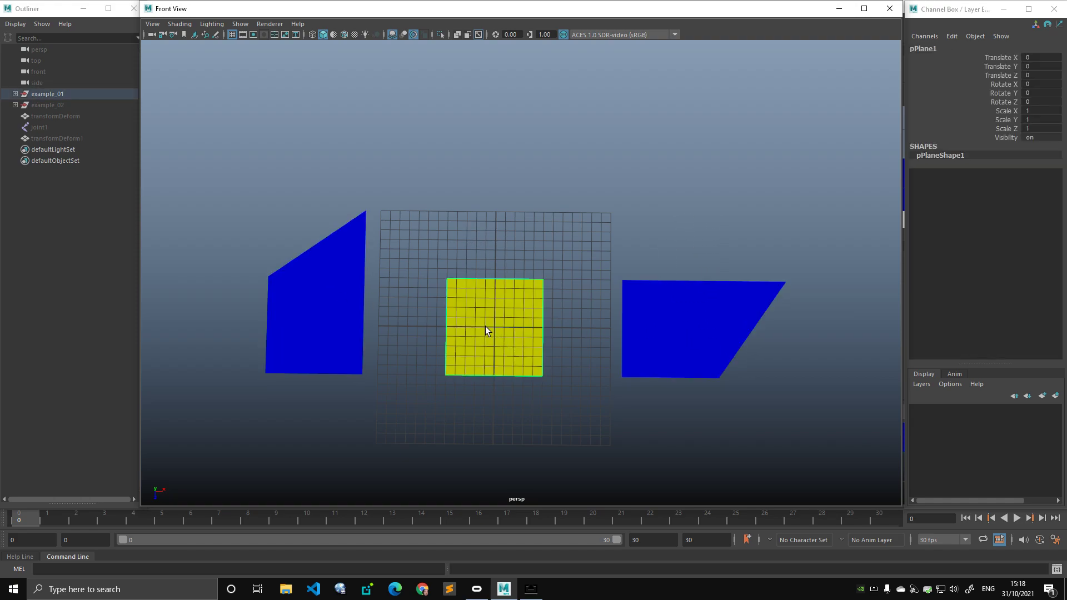
scroll(525, 322, "up", 1)
left_click_drag(526, 322, 535, 315, "alt")
left_click_drag(668, 237, 709, 323)
left_click_drag(315, 181, 336, 248, "shift")
left_click_drag(495, 265, 493, 264, "alt")
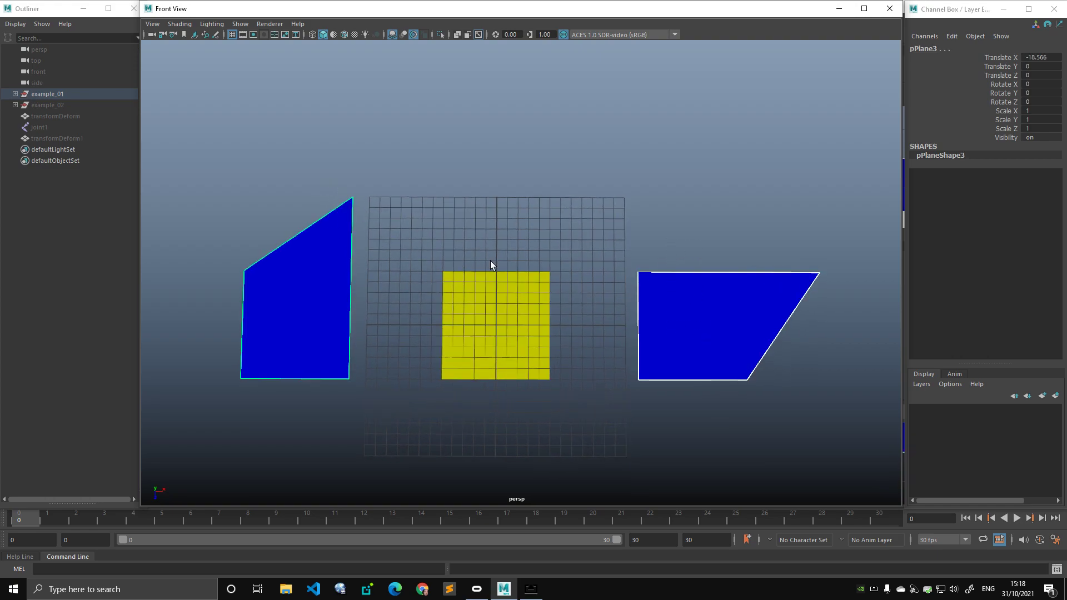
left_click_drag(704, 242, 719, 289)
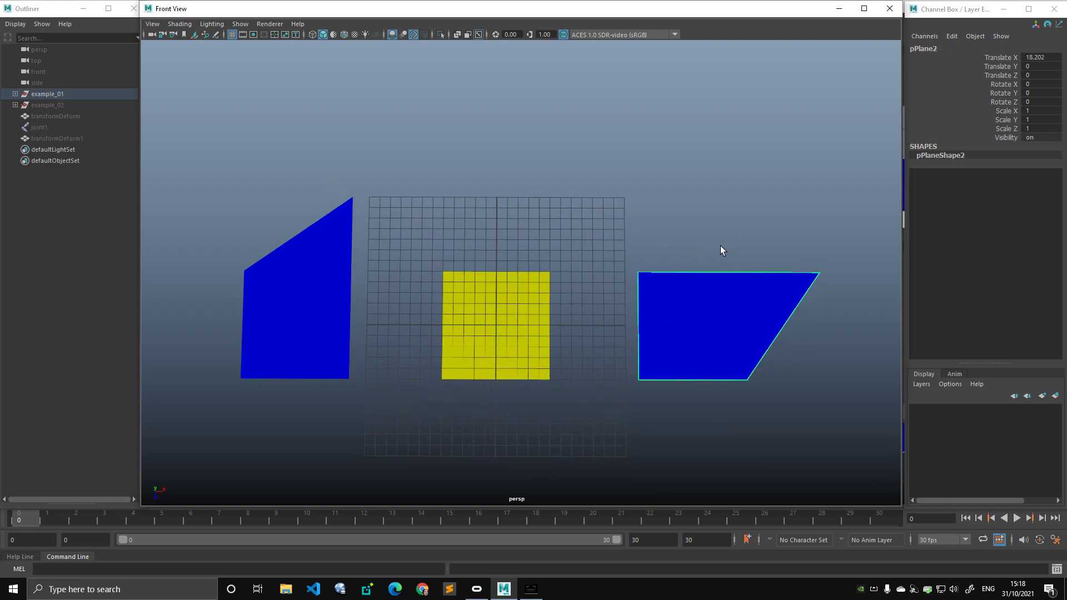
Step: Try moving the yellow plane's upper-right vertex outward along X to match pPlane2, undo it, and return to object selection
left_click(544, 295)
key("F9")
left_click_drag(531, 260, 631, 266)
key("w")
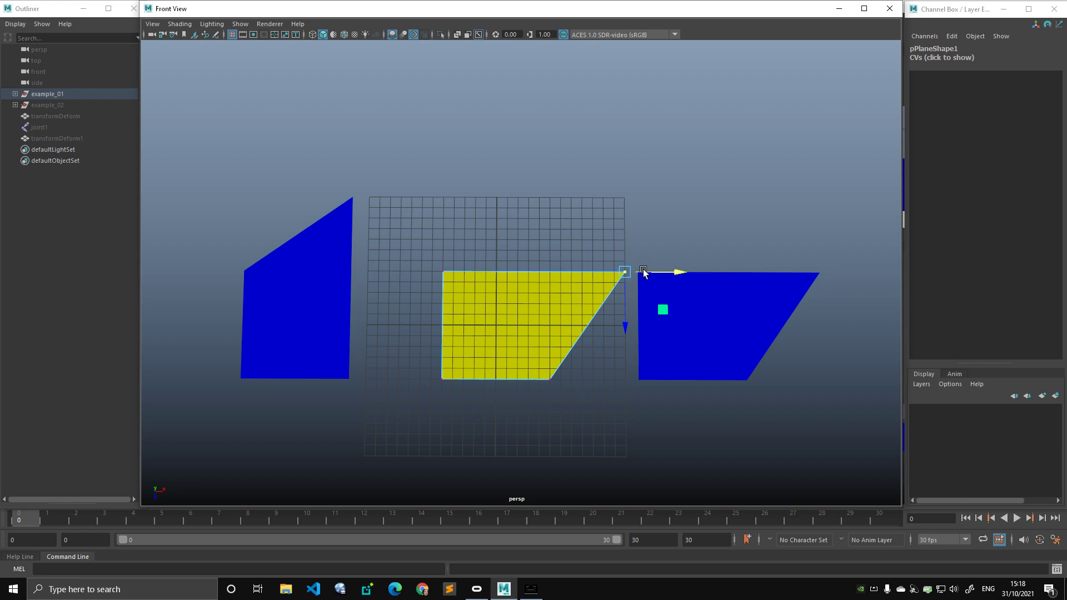
key("ctrl+z")
key("ctrl+z")
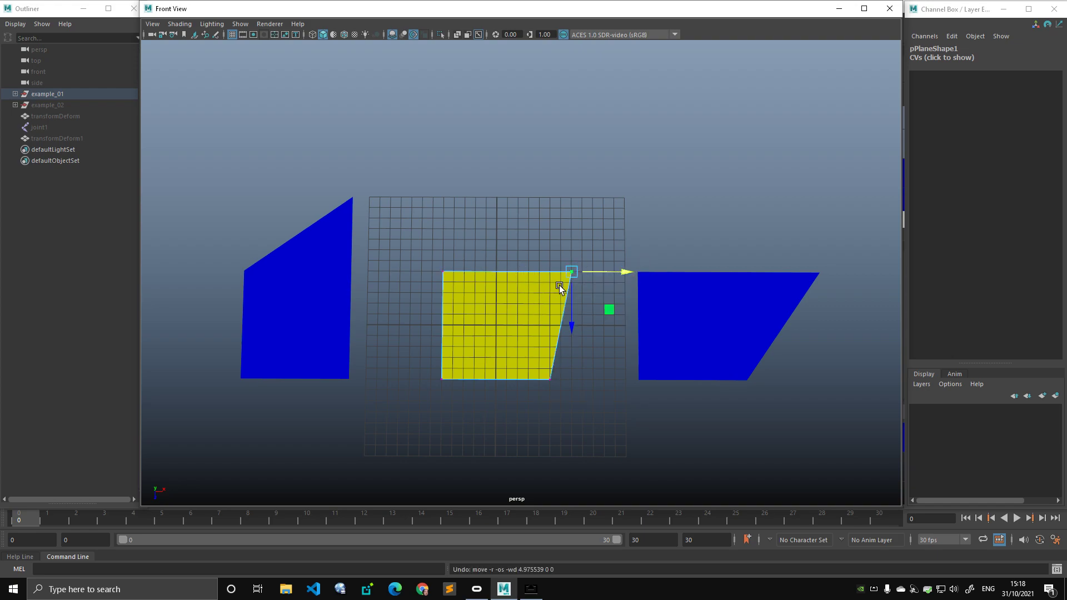
right_click_drag(512, 305, 535, 281)
Step: Create a blend shape on the yellow plane with pPlane2 and pPlane3 as targets, and show its target weights
left_click(670, 291)
left_click(331, 266, "shift")
left_click(529, 302, "shift")
key("space")
left_click(569, 305)
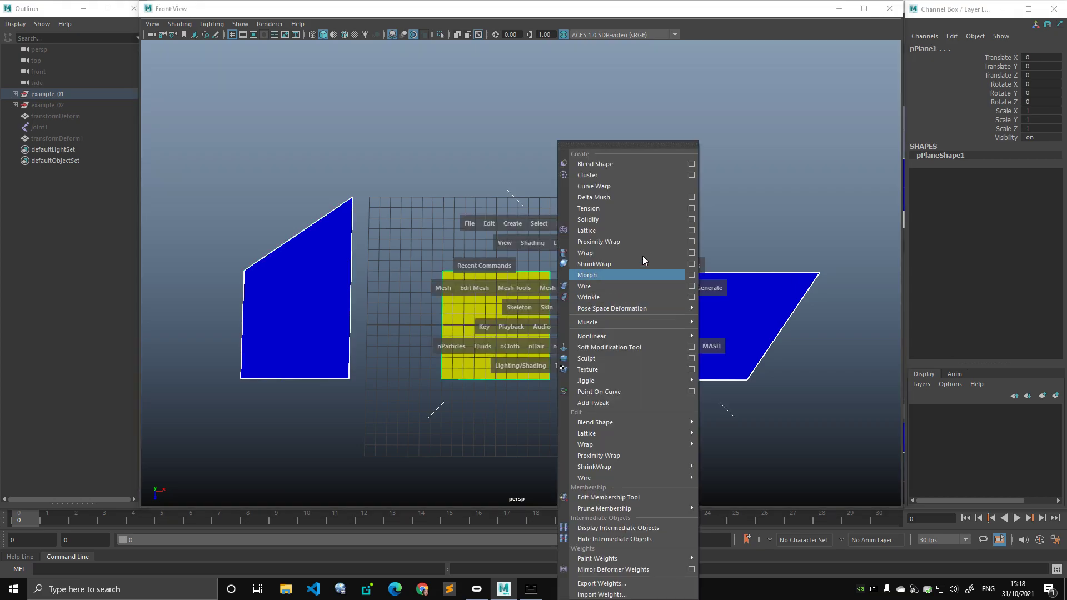
left_click(661, 164)
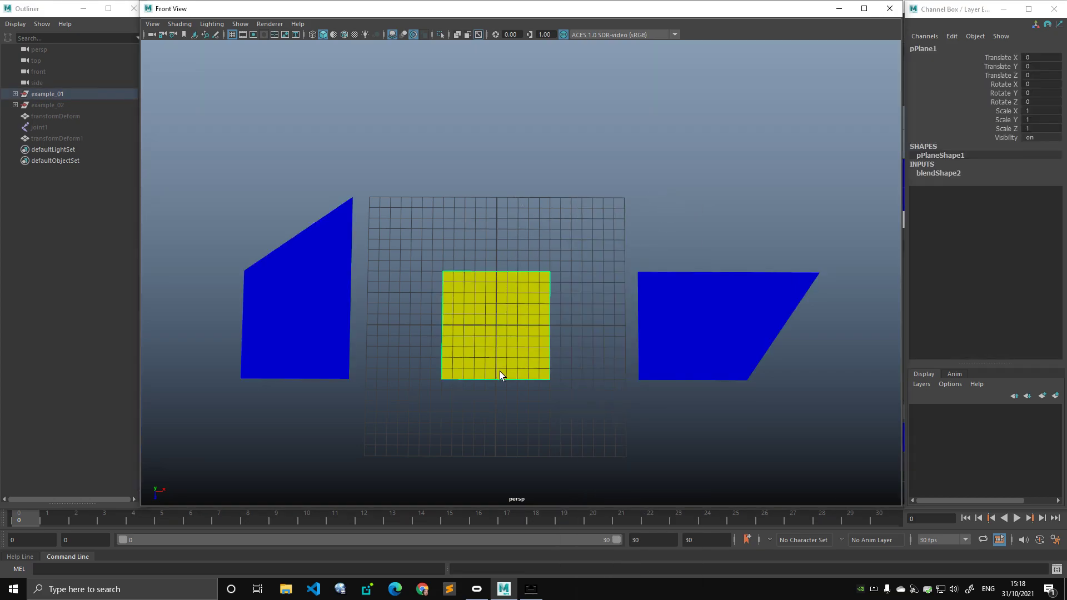
left_click(954, 174)
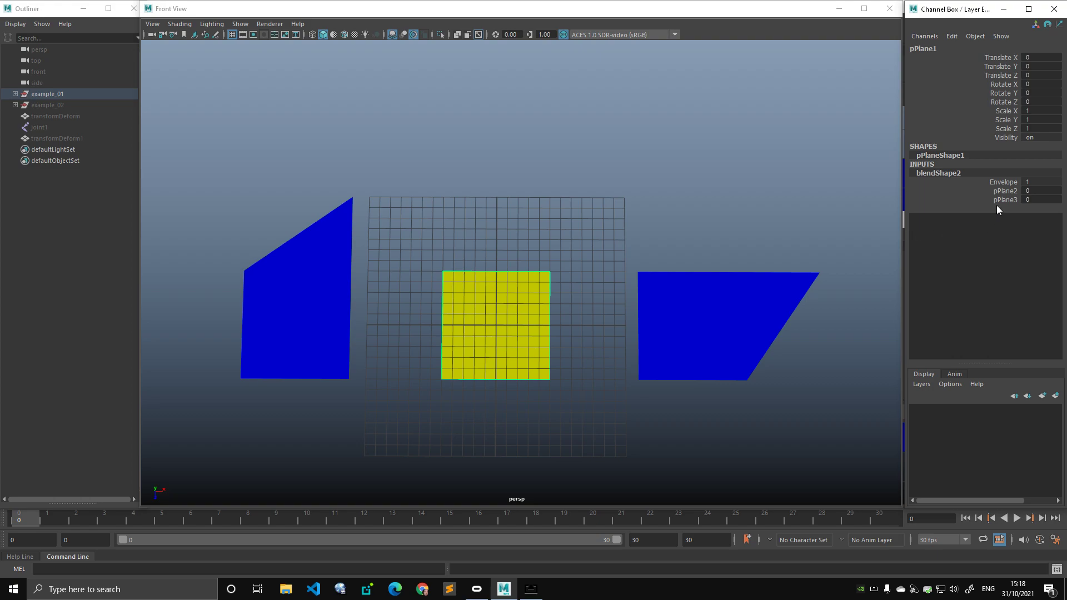
Step: Review both blue target planes, and raise the yellow plane's pPlane2 blend weight to 1
left_click(721, 274)
left_click(340, 206)
left_click(466, 273)
left_click(938, 173)
left_click_drag(1004, 191, 1006, 200)
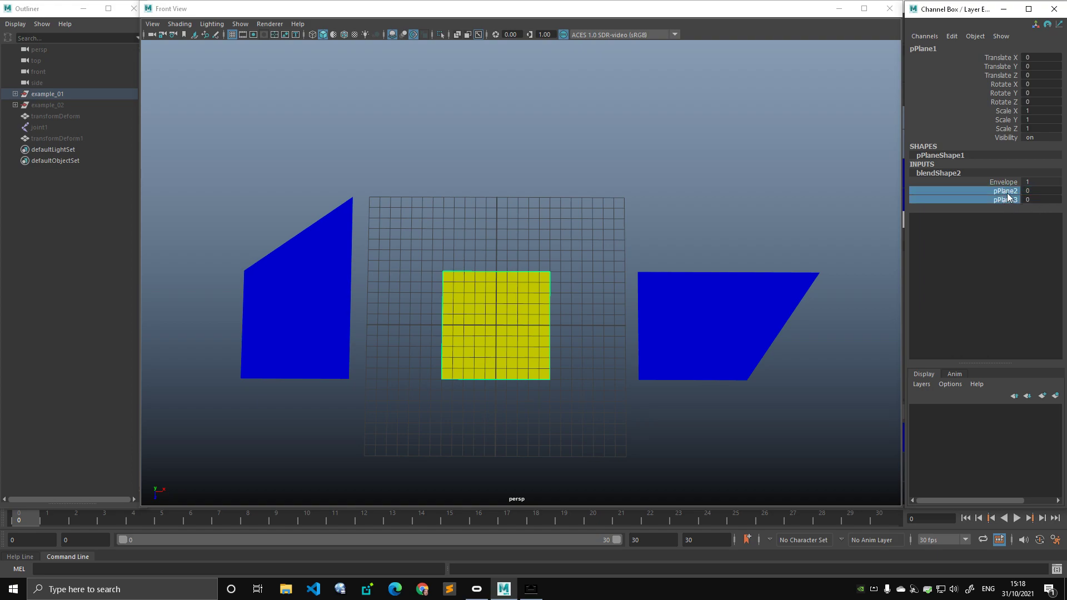
left_click(989, 200, "ctrl")
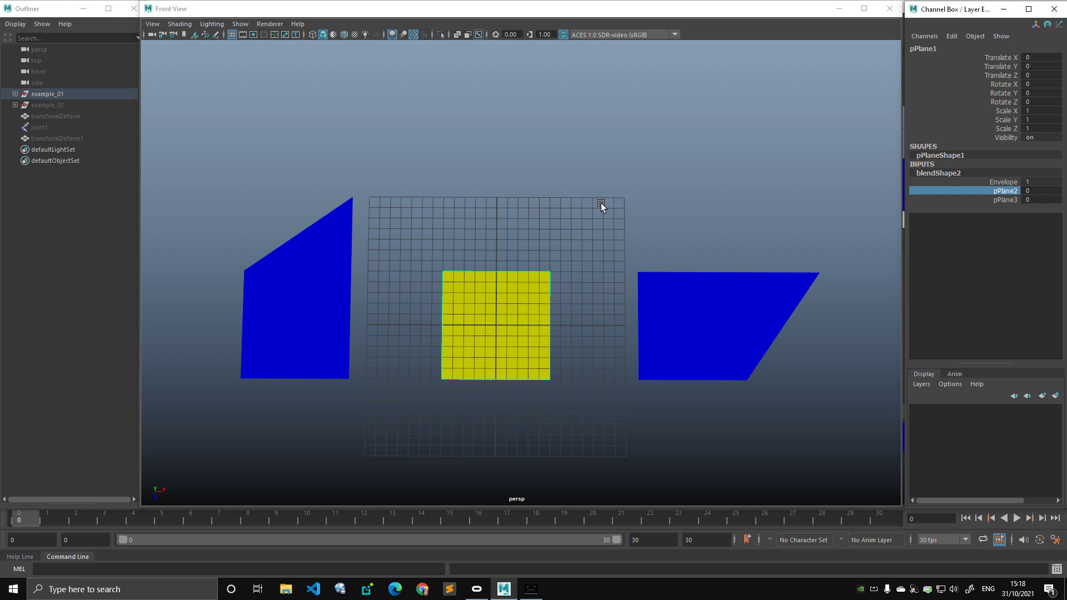
middle_click_drag(595, 204, 636, 203)
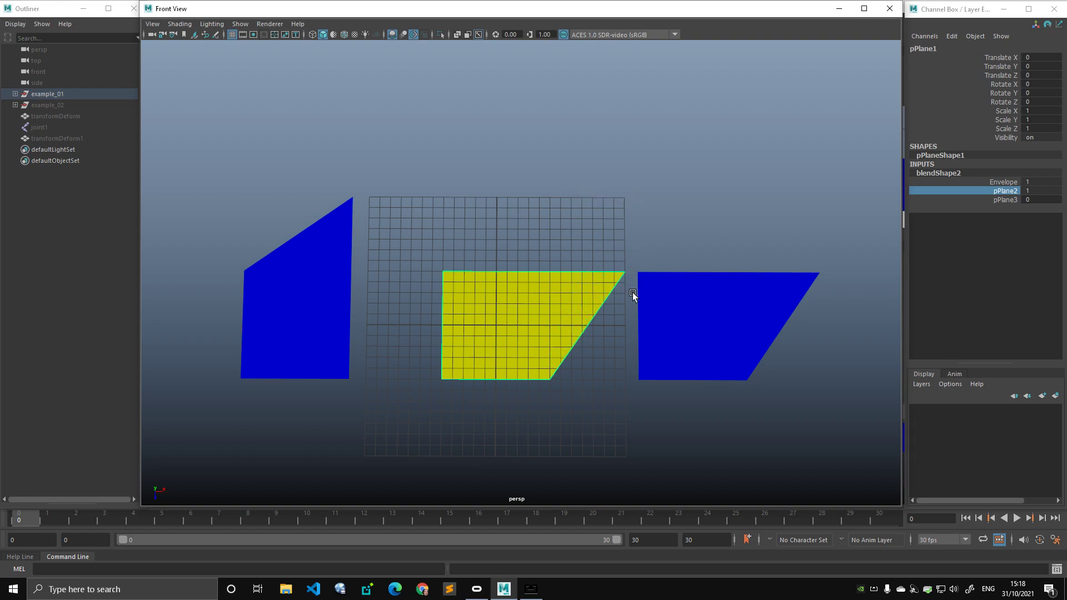
Step: Compare the deformed yellow plane with the pPlane2 target, and set its pPlane2 weight to 0
left_click(1035, 217)
left_click_drag(775, 239, 811, 293)
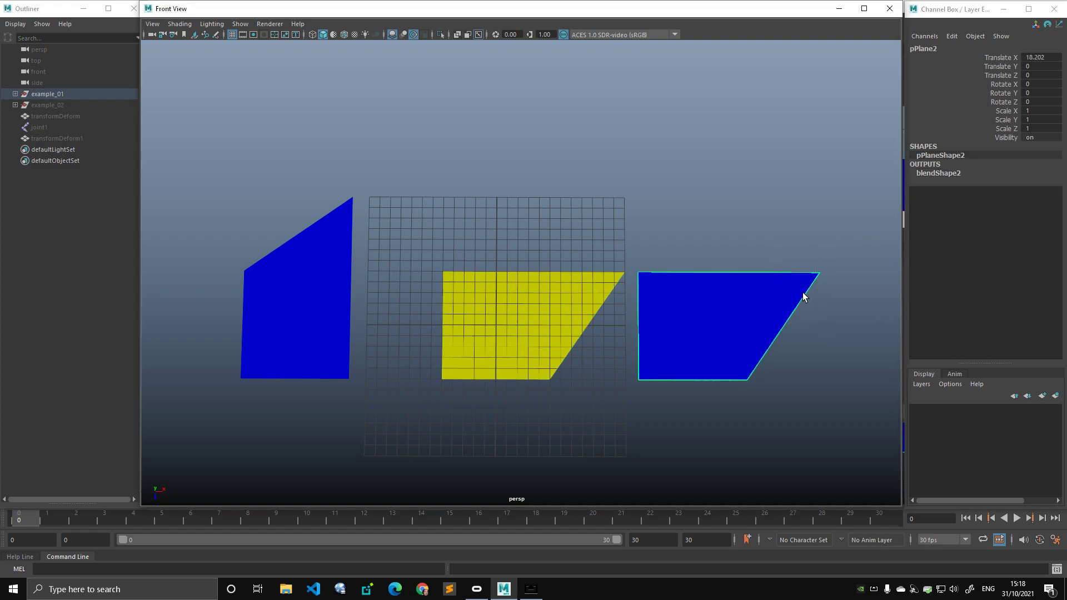
left_click(713, 253)
left_click_drag(582, 250, 597, 395)
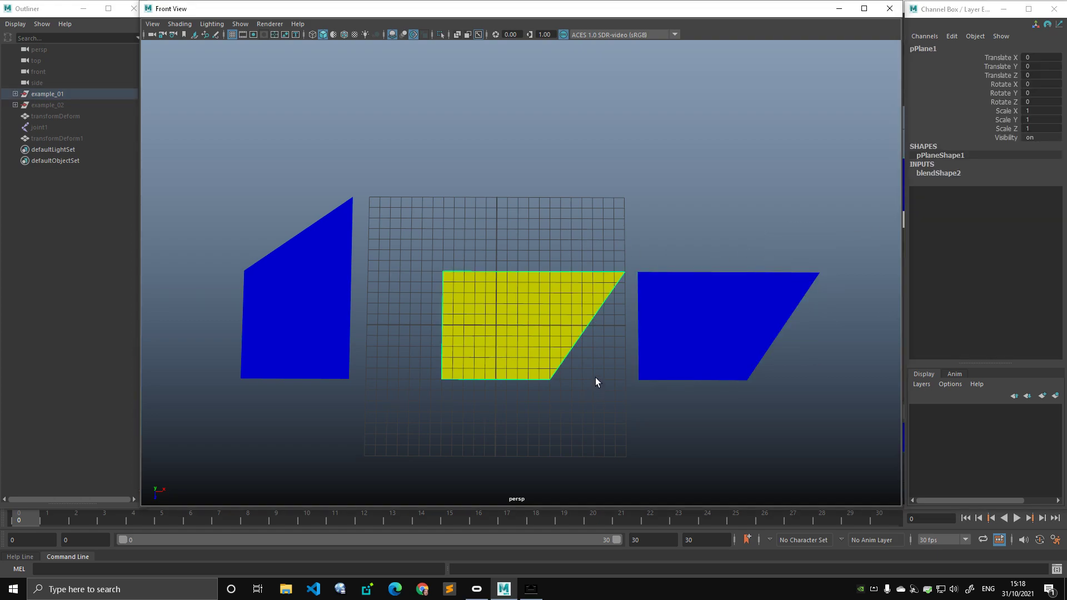
left_click(945, 174)
left_click(1045, 192)
type("0")
key("Return")
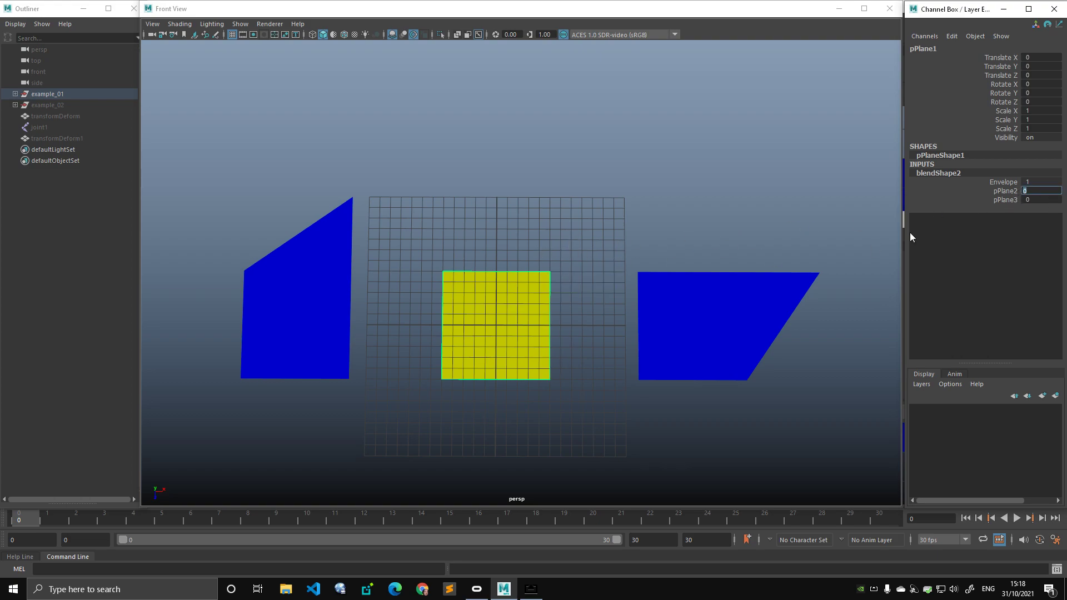
Step: Raise the yellow plane's pPlane3 blend weight to 1 and select the pPlane3 target for comparison
left_click(1005, 200)
middle_click_drag(631, 191, 698, 217)
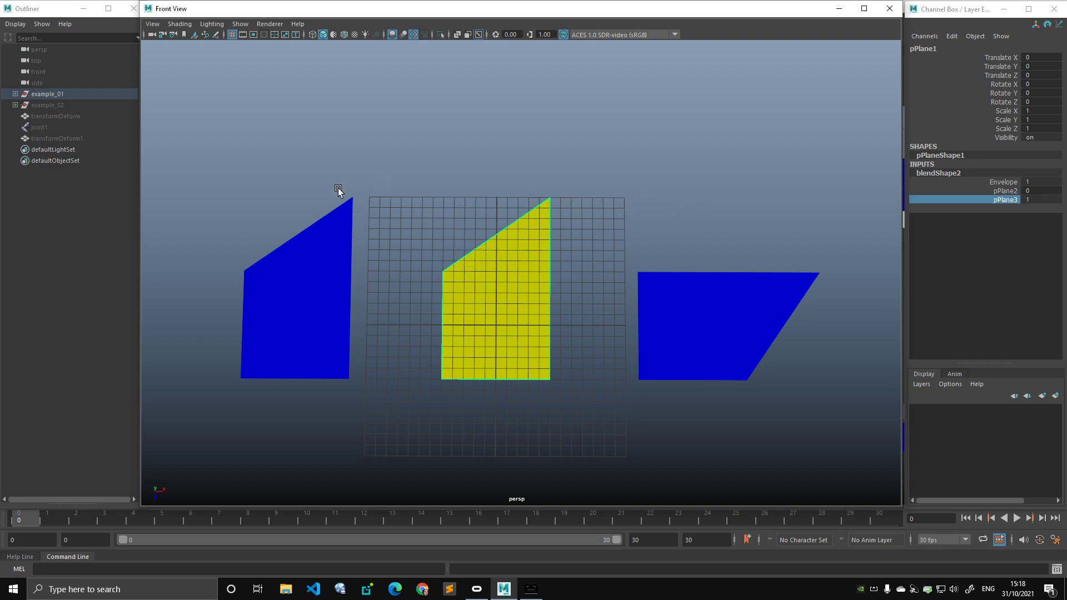
left_click_drag(373, 210, 374, 211)
Step: Lower the blend shape's pPlane3 weight to 0 and undo the last attribute change
left_click(938, 173)
left_click(1001, 191)
left_click(1005, 200)
middle_click_drag(785, 181, 715, 191)
left_click(1003, 191)
key("ctrl+z")
left_click(1001, 200)
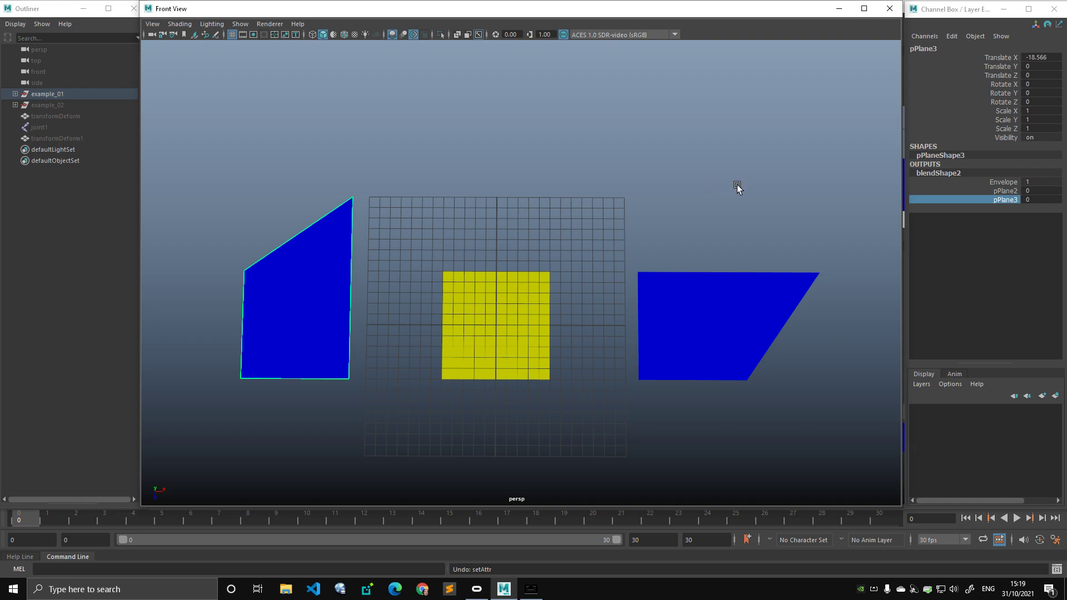
Step: Raise the blend shape's pPlane2 weight to 1, and reselect the yellow plane with its blend weights shown
left_click(953, 191)
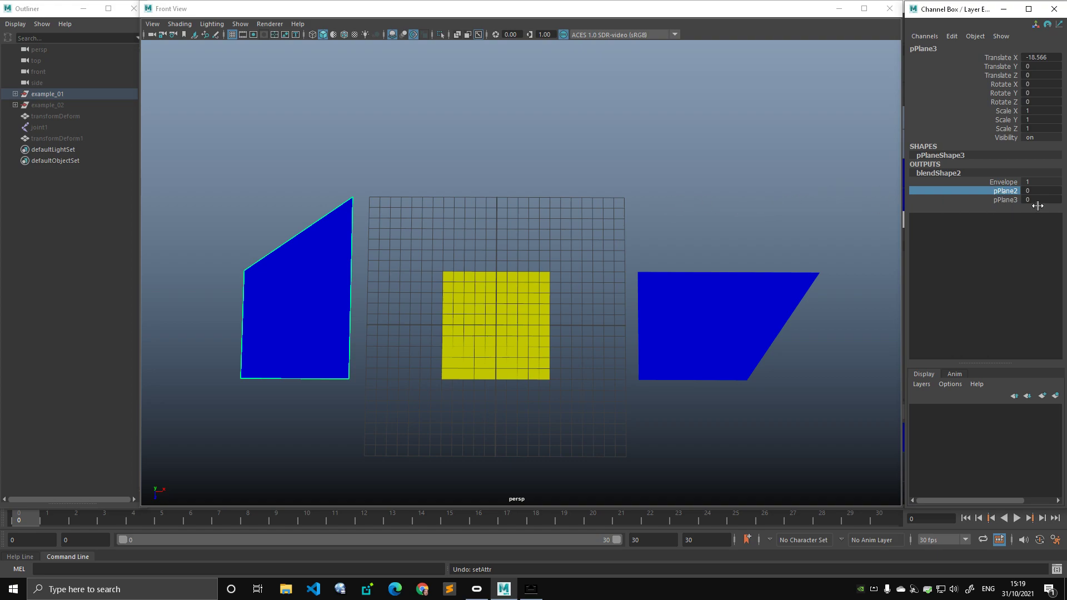
middle_click_drag(675, 203, 794, 209)
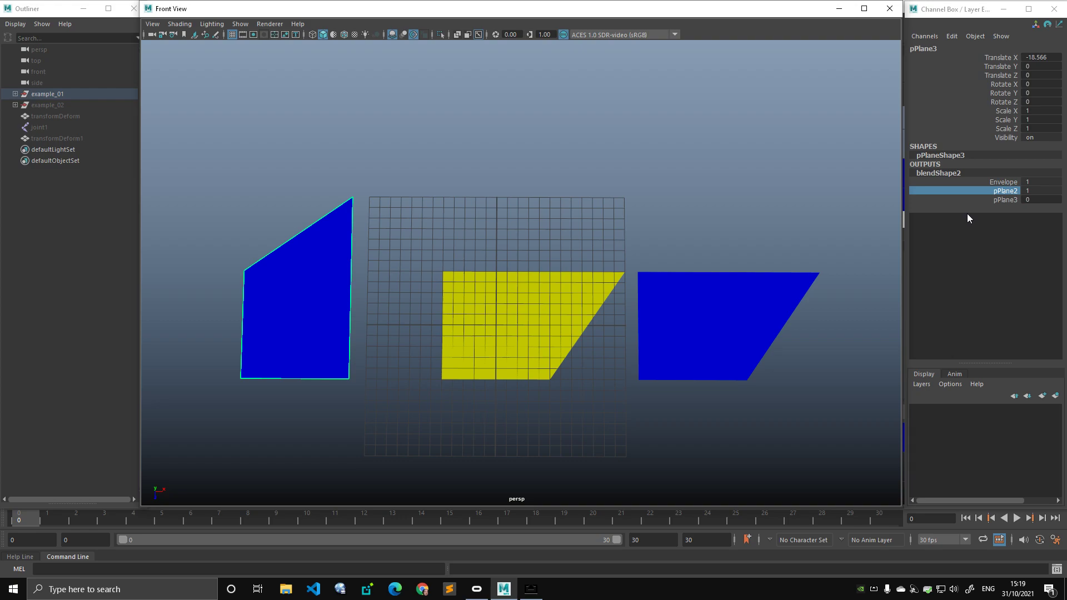
left_click(919, 216)
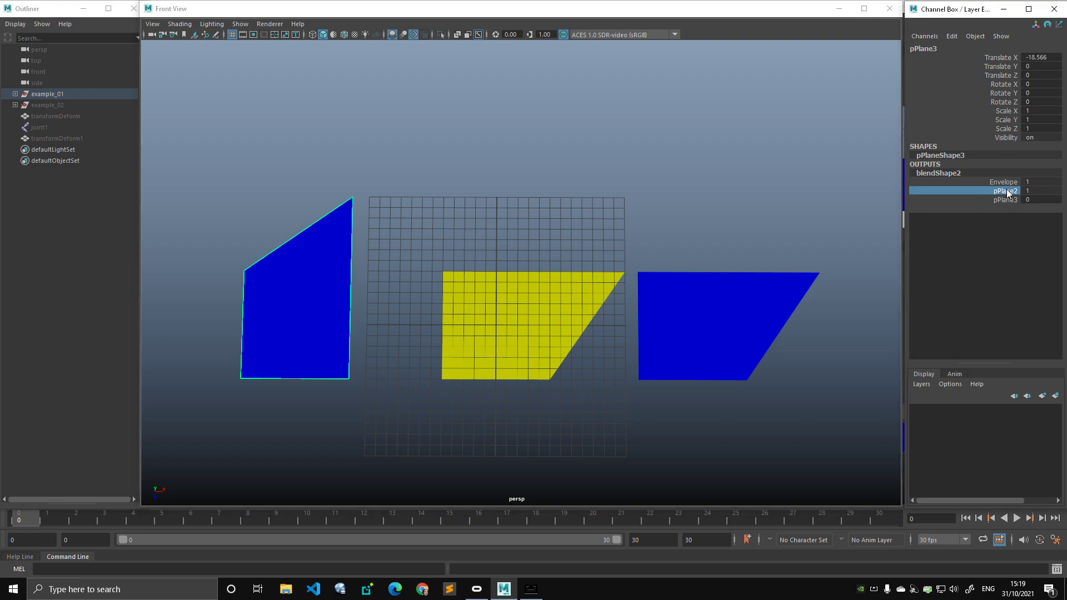
left_click(743, 304)
left_click(575, 303)
left_click(951, 174)
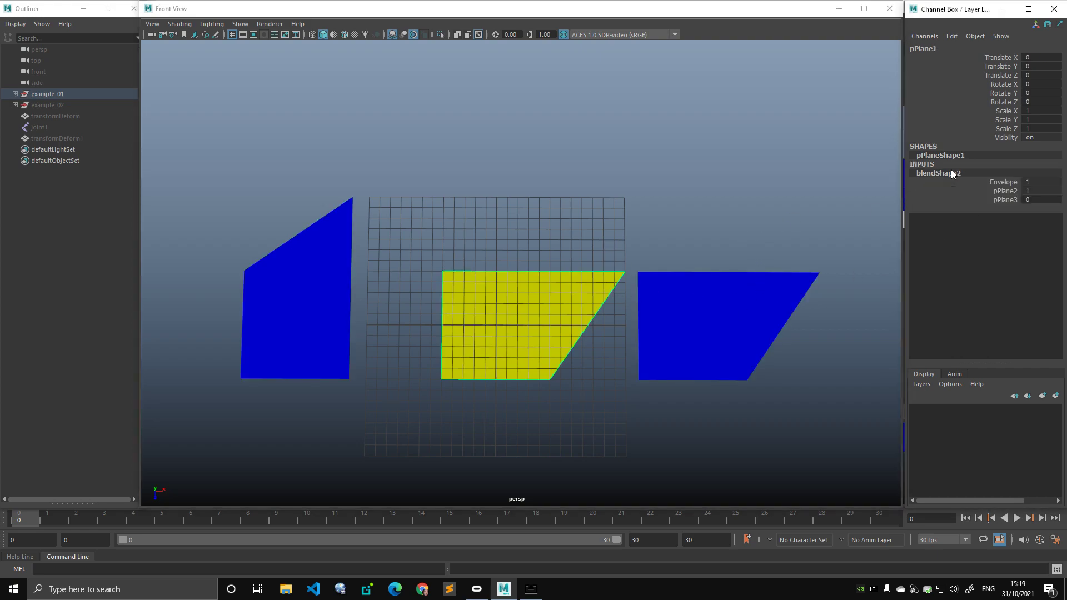
Step: Raise the yellow plane's pPlane3 blend weight to 1 while keeping its pPlane2 weight at 1
left_click(1009, 200)
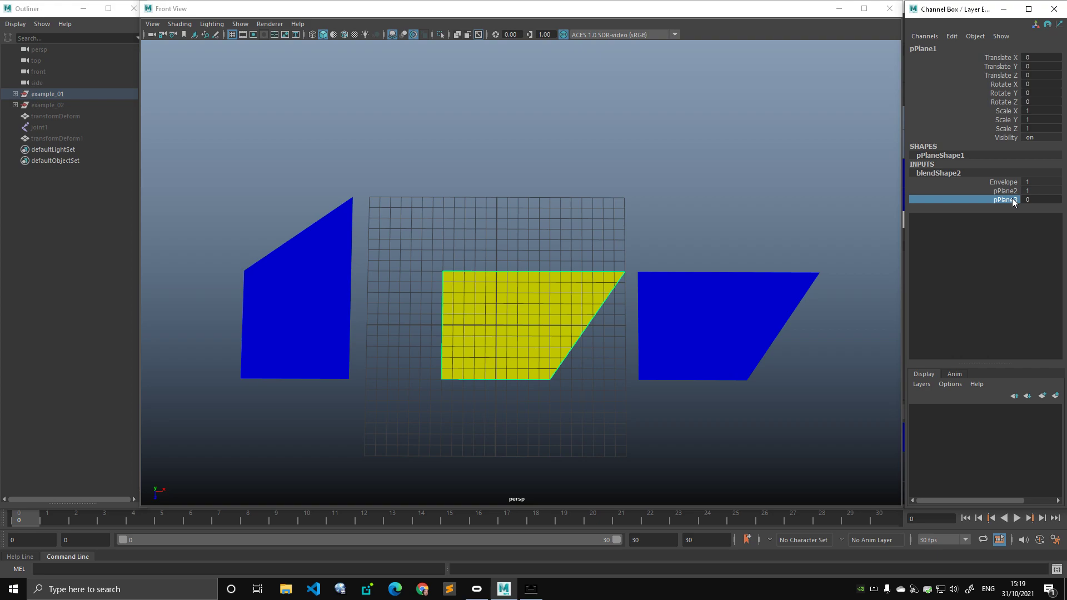
left_click(325, 260)
left_click(555, 245)
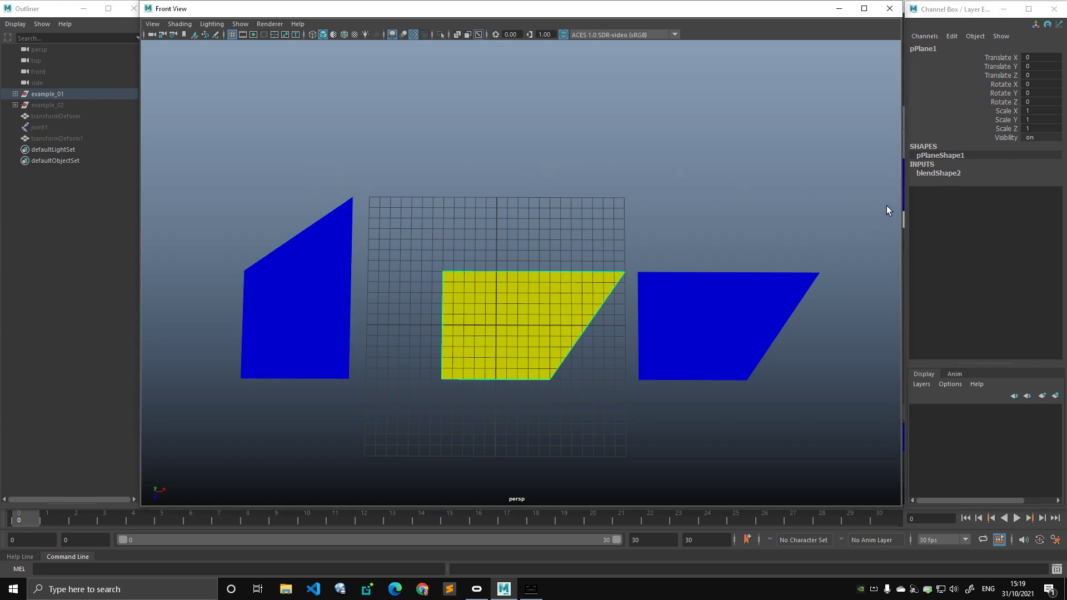
left_click(944, 174)
left_click(994, 200)
middle_click_drag(594, 209, 670, 228)
Step: Try moving the upper-right vertex of the pPlane3 target along its vertical axis, and undo the move
left_click(367, 218)
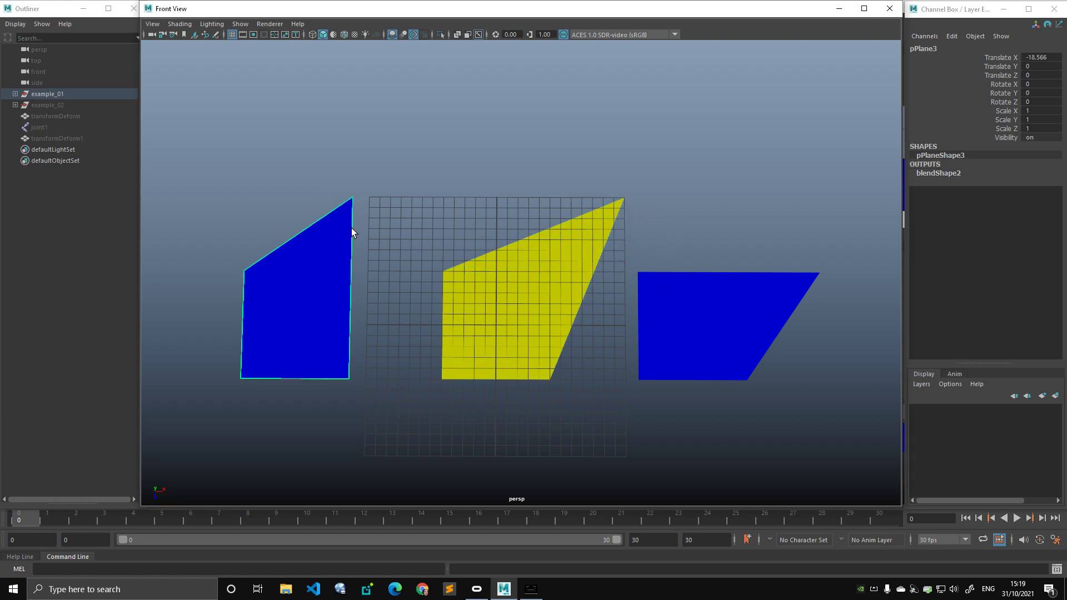
left_click_drag(350, 191, 372, 225)
key("w")
mouse_move(364, 220)
middle_mouse_down()
mouse_move(370, 289)
mouse_move(361, 216)
middle_mouse_up()
key("ctrl+z")
mouse_move(366, 272)
middle_mouse_down()
mouse_move(355, 327)
mouse_move(364, 254)
middle_mouse_up()
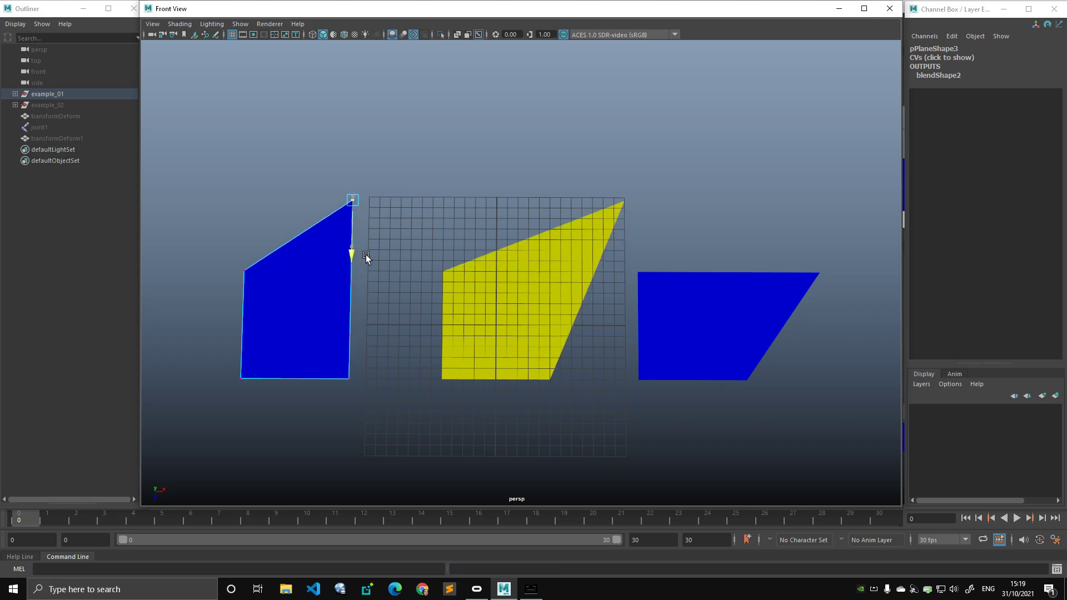
Step: Try moving the upper-right vertex of the pPlane2 target horizontally, and undo the move
left_click(624, 214)
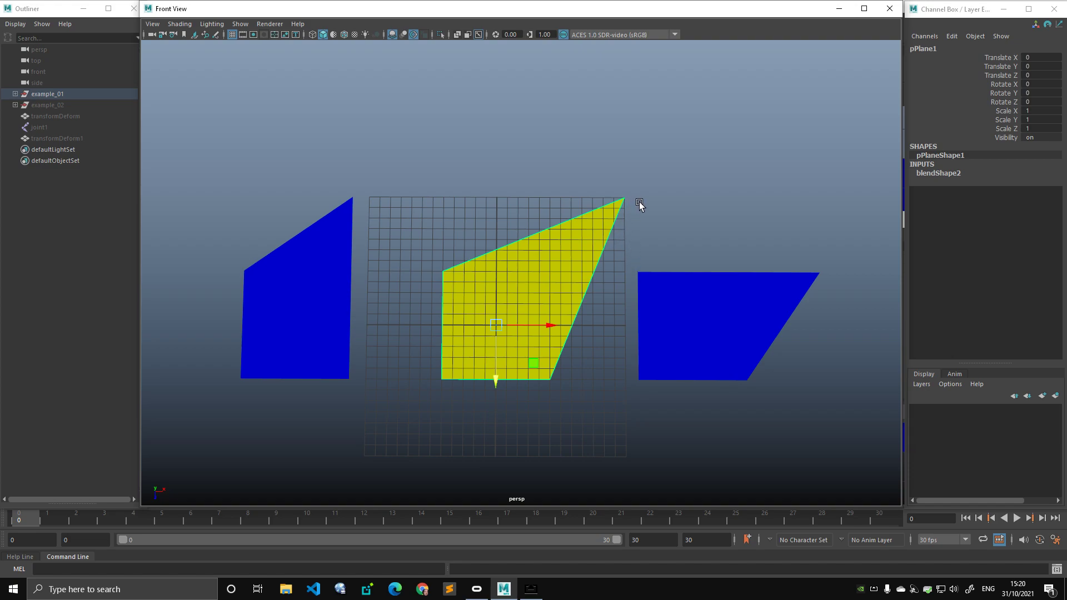
left_click_drag(696, 249, 793, 303)
key("F9")
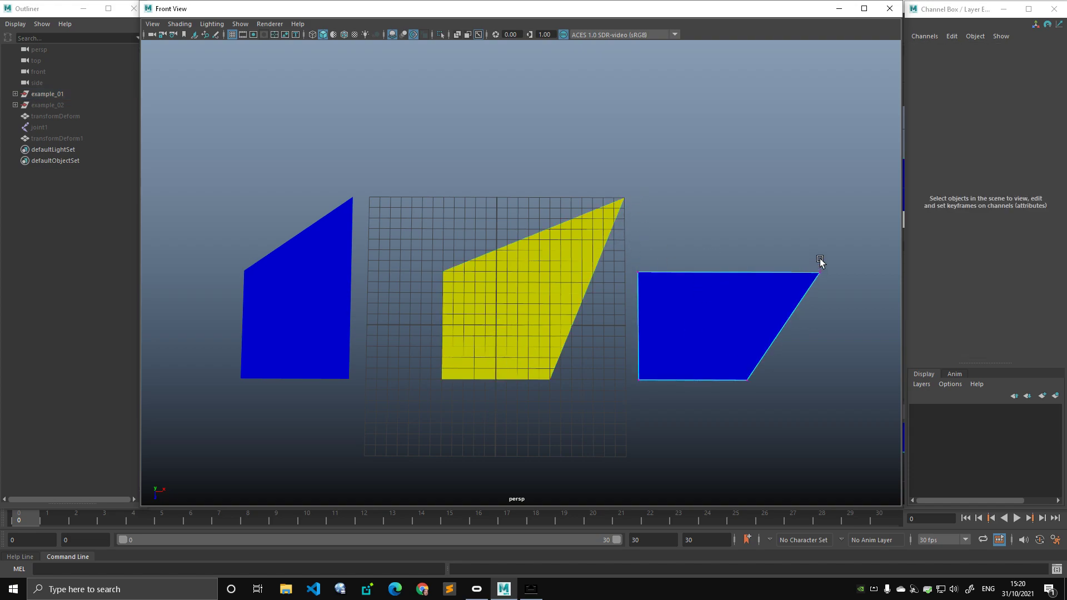
left_click(818, 272)
left_click_drag(861, 273, 792, 278)
key("ctrl+z")
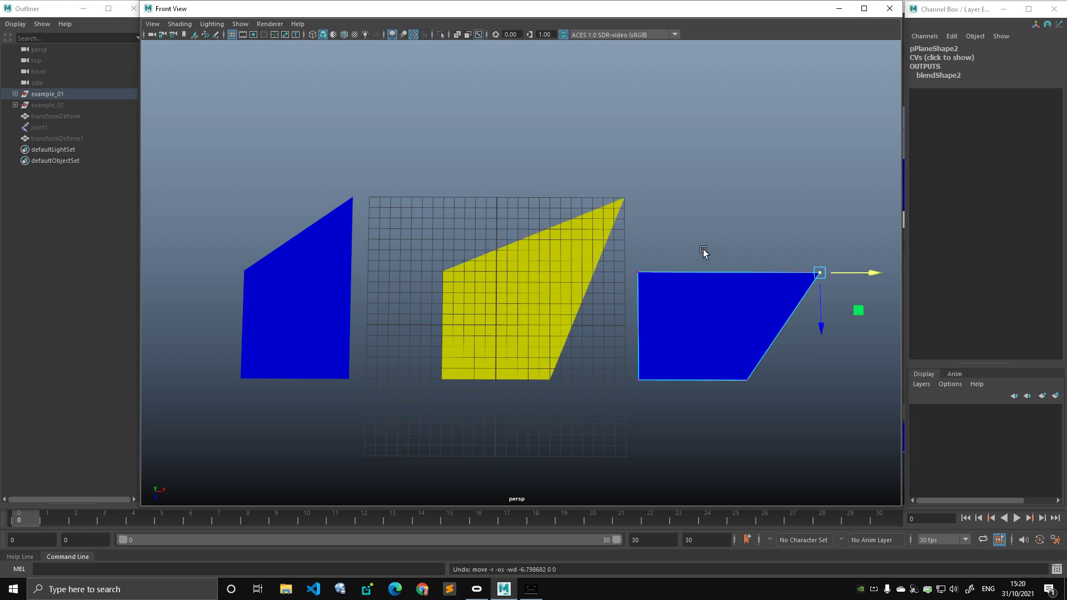
Step: Scrub the yellow plane's pPlane2 blend weight interactively, and select the pPlane2 and pPlane3 weights together
left_click(564, 248)
left_click(941, 175)
left_click(1000, 191)
middle_click_drag(736, 186, 715, 175)
left_click(1009, 200, "ctrl")
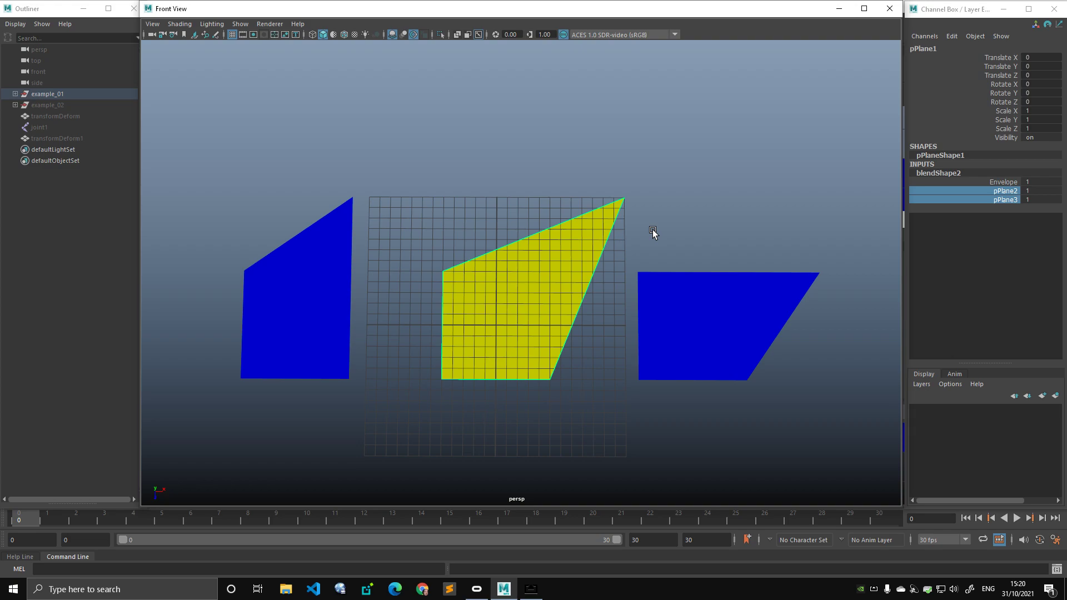
Step: Switch to AirServer to review the handwritten notes on linear deformers, and return to Maya
left_click(530, 588)
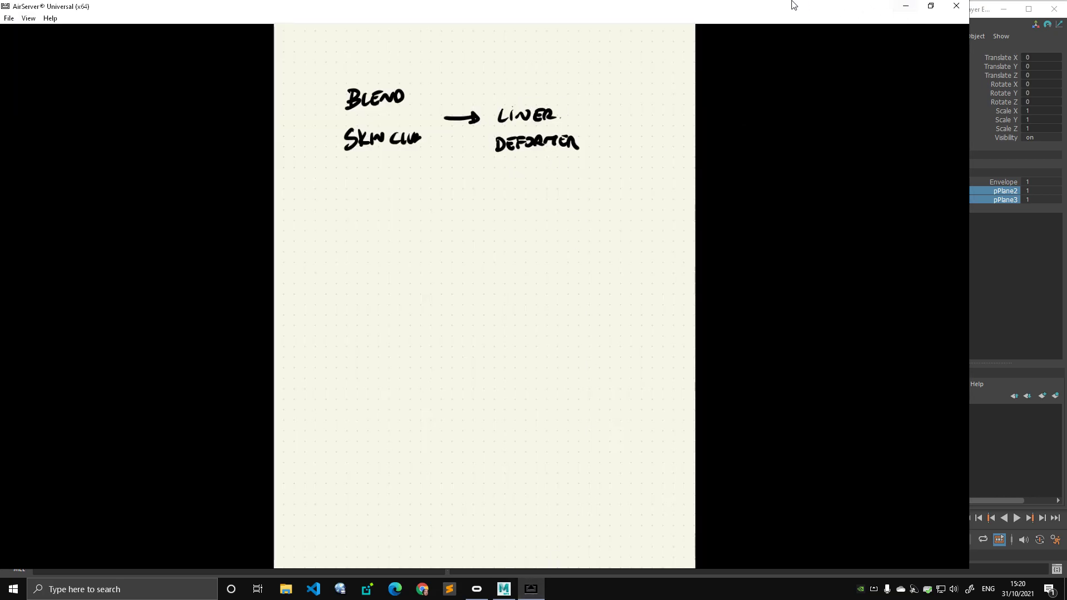
left_click(905, 6)
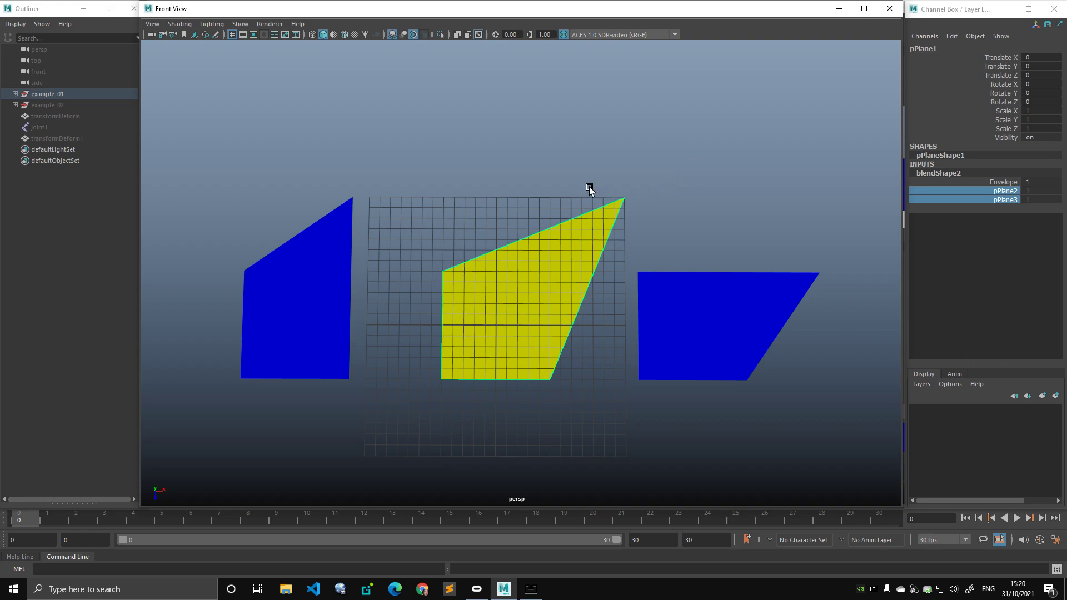
left_click(325, 233)
left_click(729, 272)
left_click(611, 189)
left_click(681, 295)
left_click(705, 206)
left_click_drag(276, 141, 673, 333)
left_click(687, 249)
left_click(676, 252)
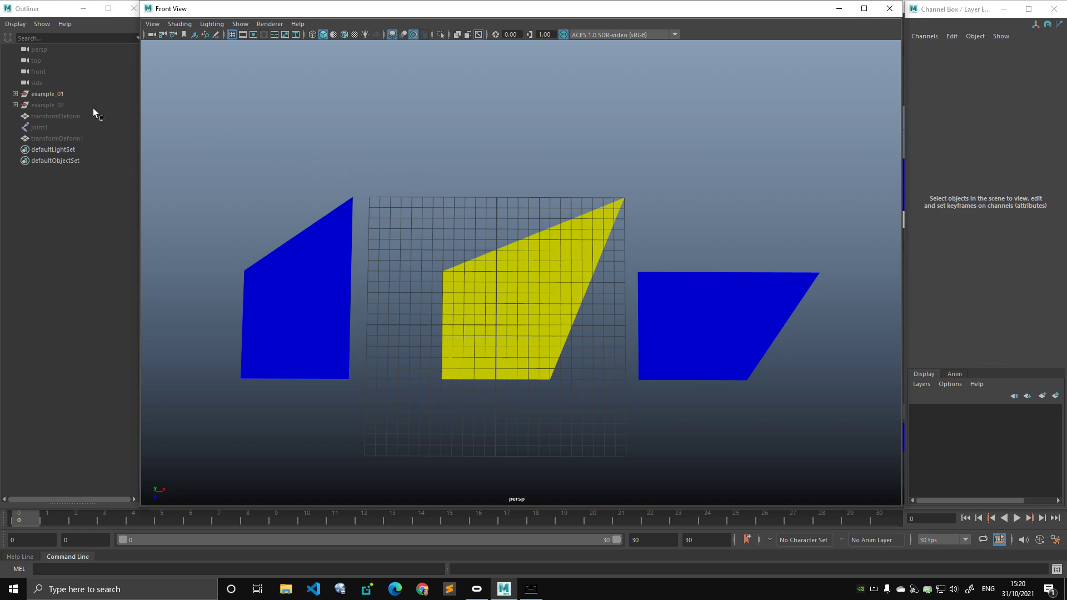
Step: Hide the example_01 group and show the example_02 group
left_click(89, 95)
key("ctrl+h")
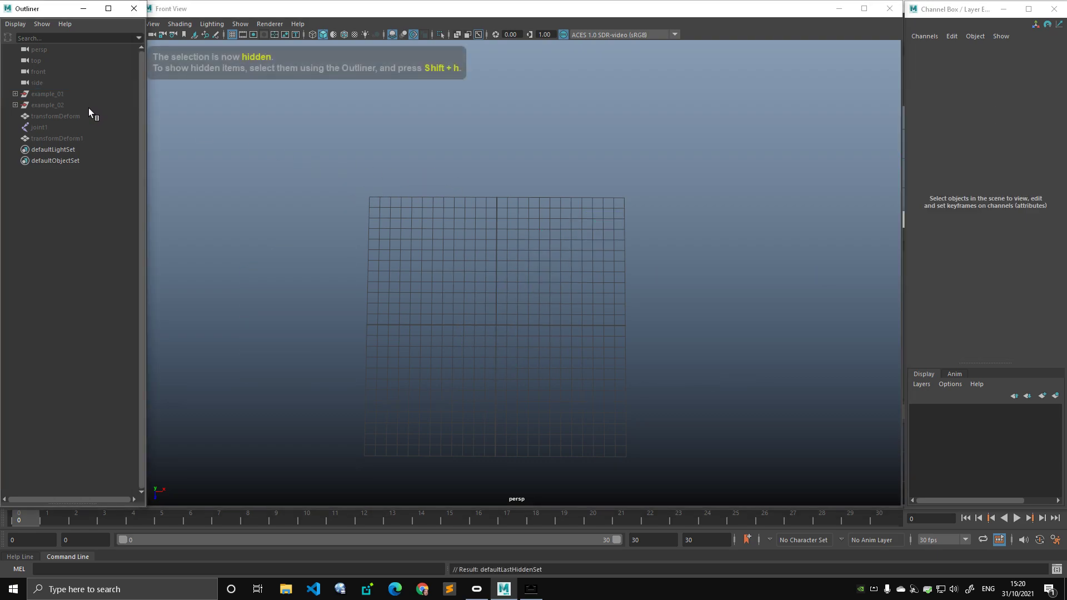
left_click(88, 106)
key("shift+h")
left_click(589, 179)
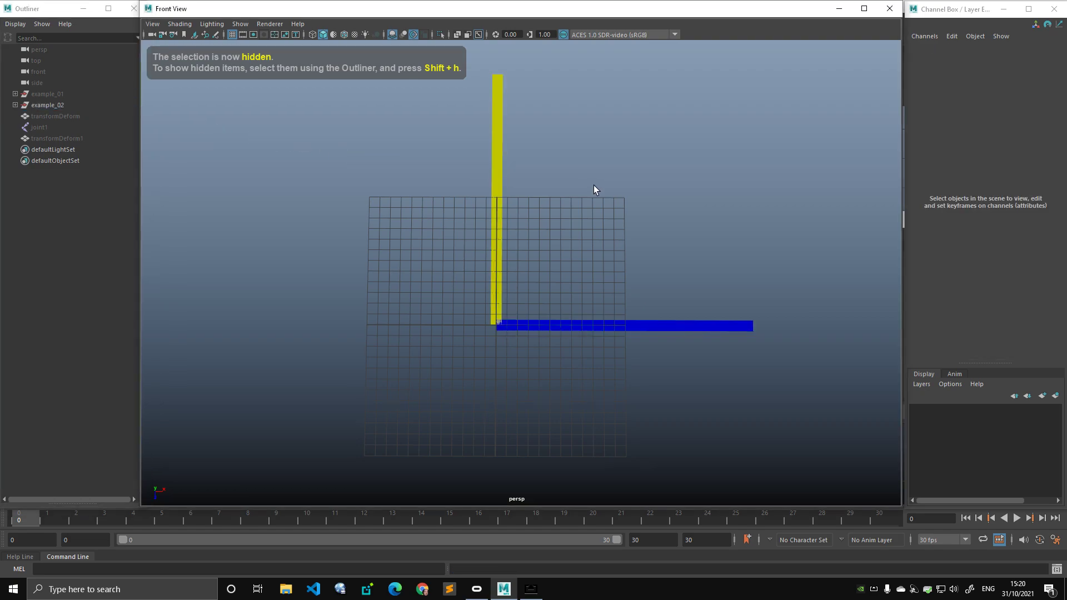
Step: Examine the vertical yellow strip pPlane4 and the horizontal blue strip pPlane5 by selecting each in turn
middle_click_drag(524, 218, 529, 256, "alt")
left_click_drag(488, 181, 541, 249)
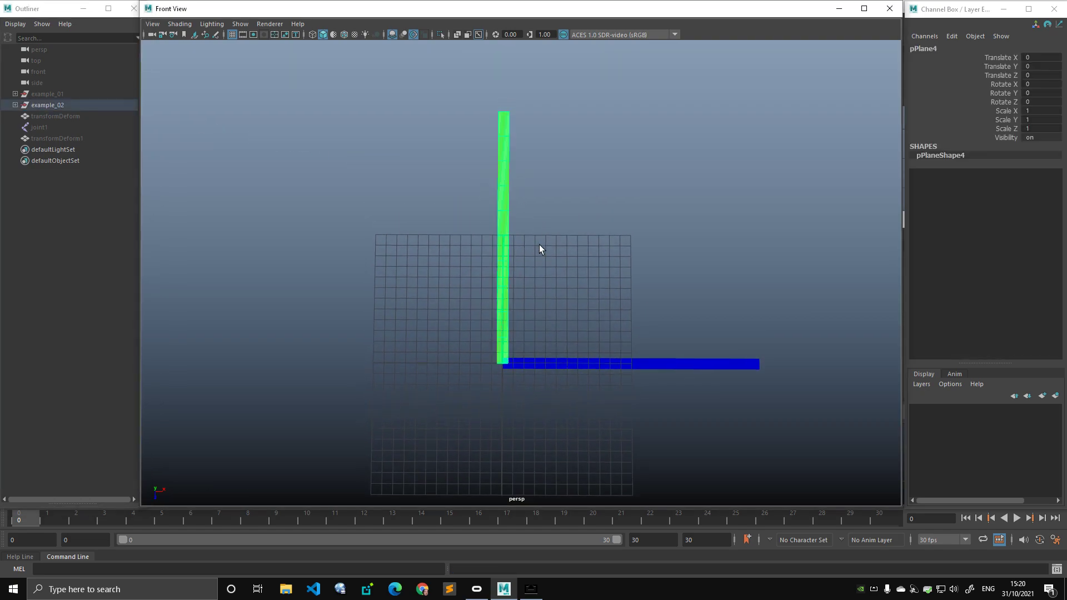
left_click(558, 189)
middle_click_drag(543, 205, 556, 232, "alt")
key("ctrl+z")
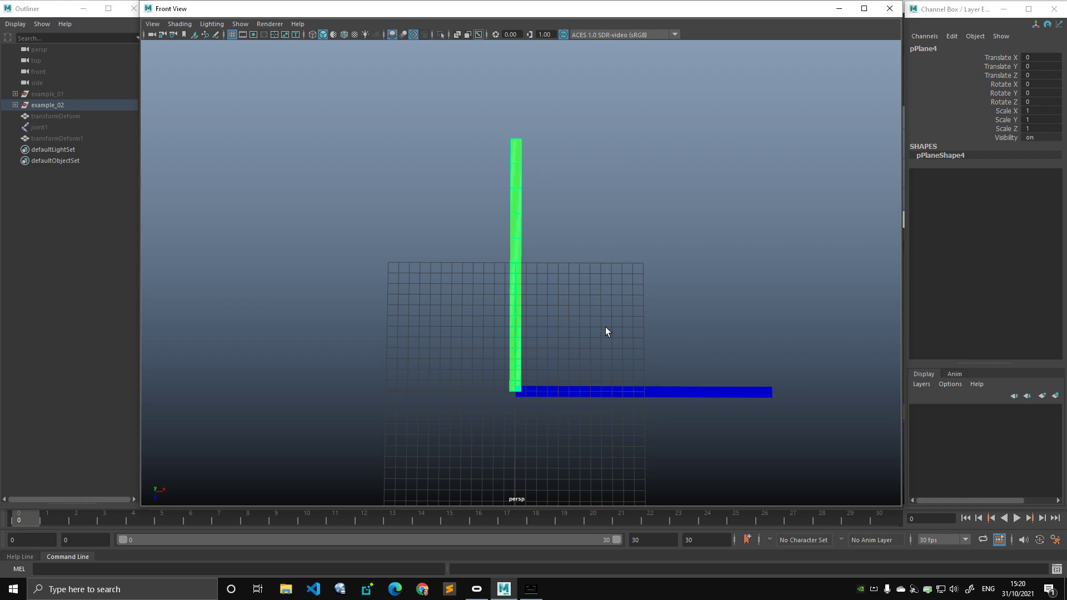
left_click_drag(635, 331, 699, 443)
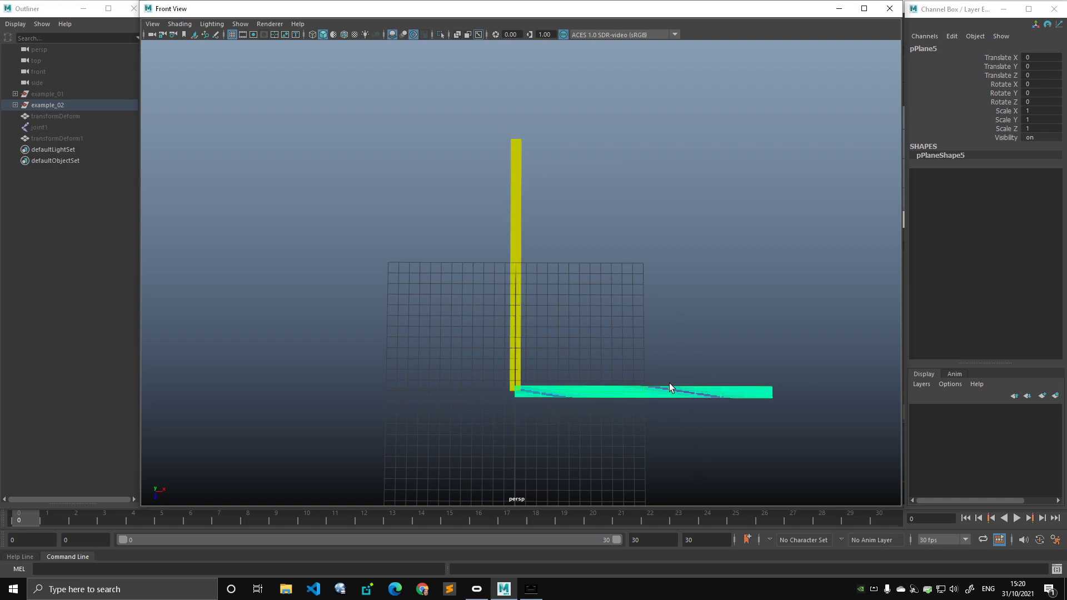
left_click(520, 295)
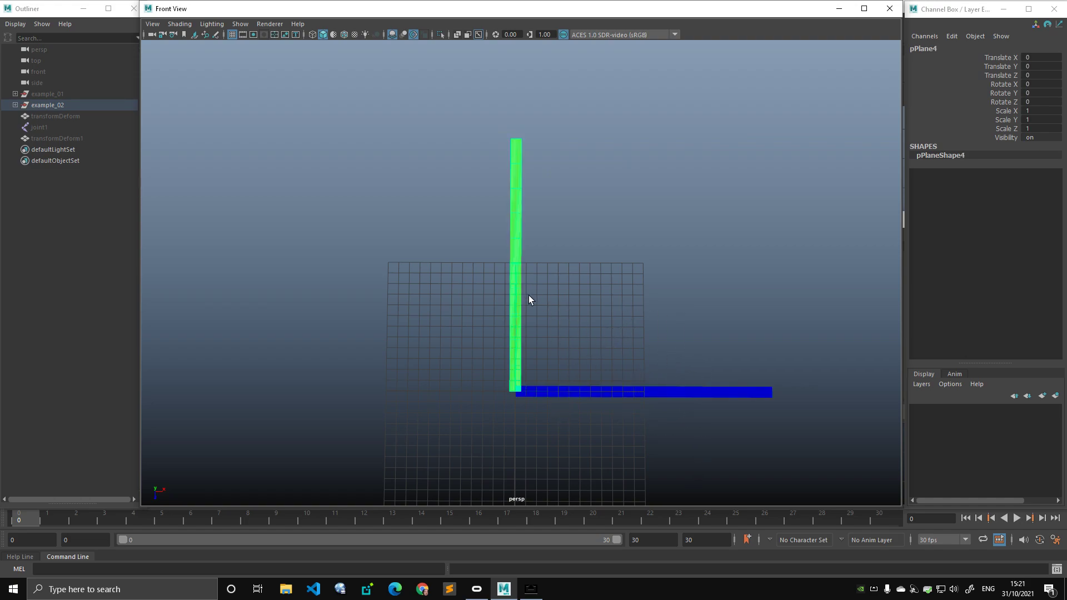
Step: Try rotating and moving the yellow strip's vertices toward the blue strip, undo both edits, and return to object selection
right_click_drag(525, 295, 479, 280)
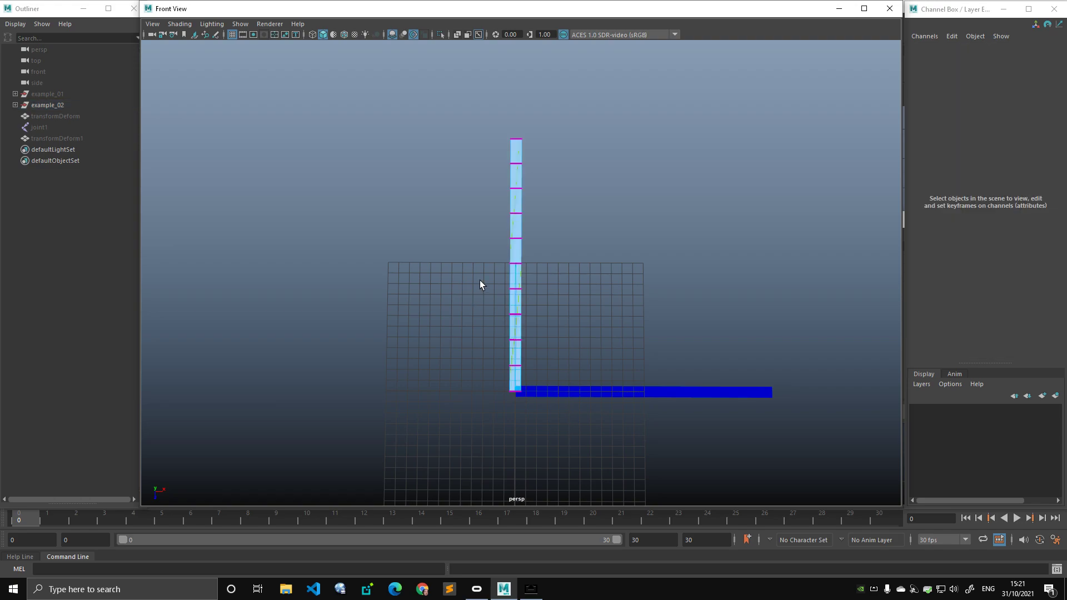
left_click(638, 396)
left_click(521, 194)
left_click(519, 194)
right_click_drag(519, 194, 472, 180)
left_click_drag(436, 104, 613, 418)
key("e")
middle_click_drag(576, 281, 507, 336)
key("w")
middle_click_drag(532, 288, 664, 393)
key("ctrl+z")
key("ctrl+z")
key("q")
right_click_drag(518, 248, 532, 226)
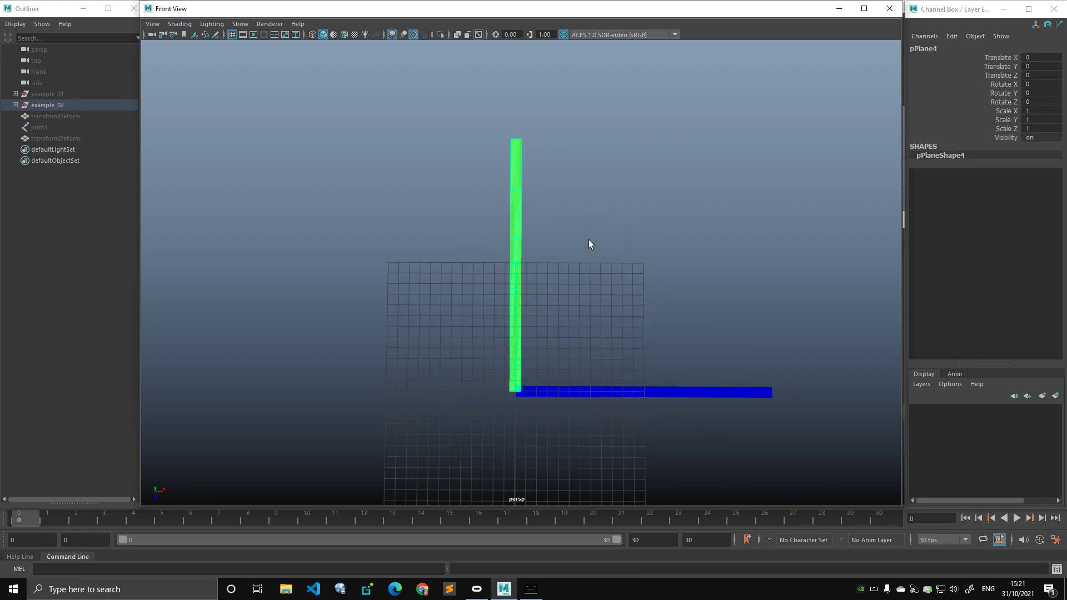
Step: Create a blend shape on the yellow strip pPlane4 using the blue strip pPlane5 as its target
left_click(592, 239)
left_click_drag(658, 331, 691, 422)
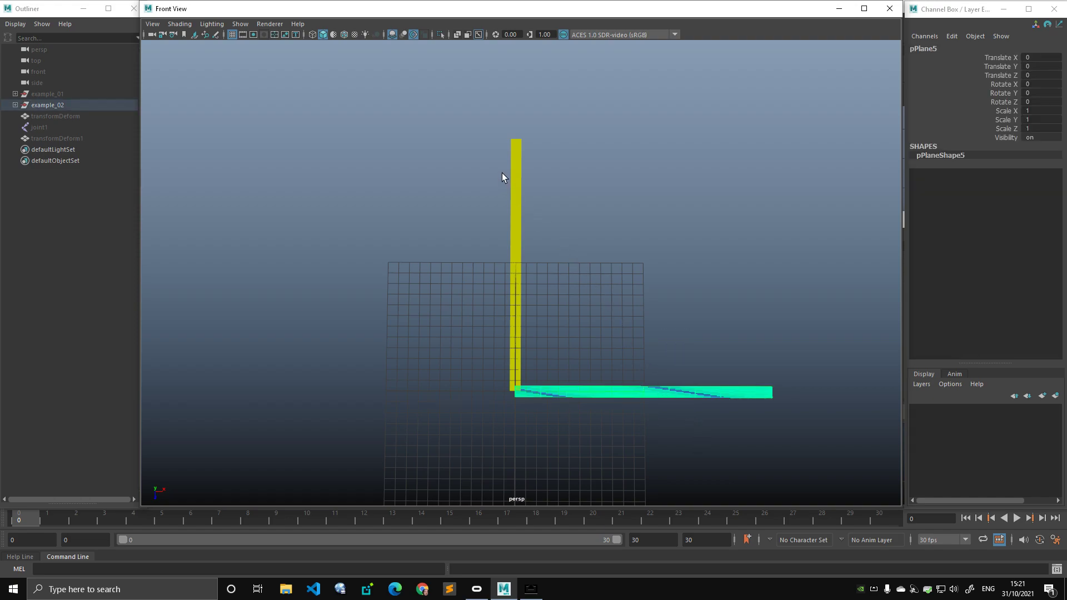
left_click_drag(505, 172, 551, 202, "shift")
key("space")
left_click(595, 261)
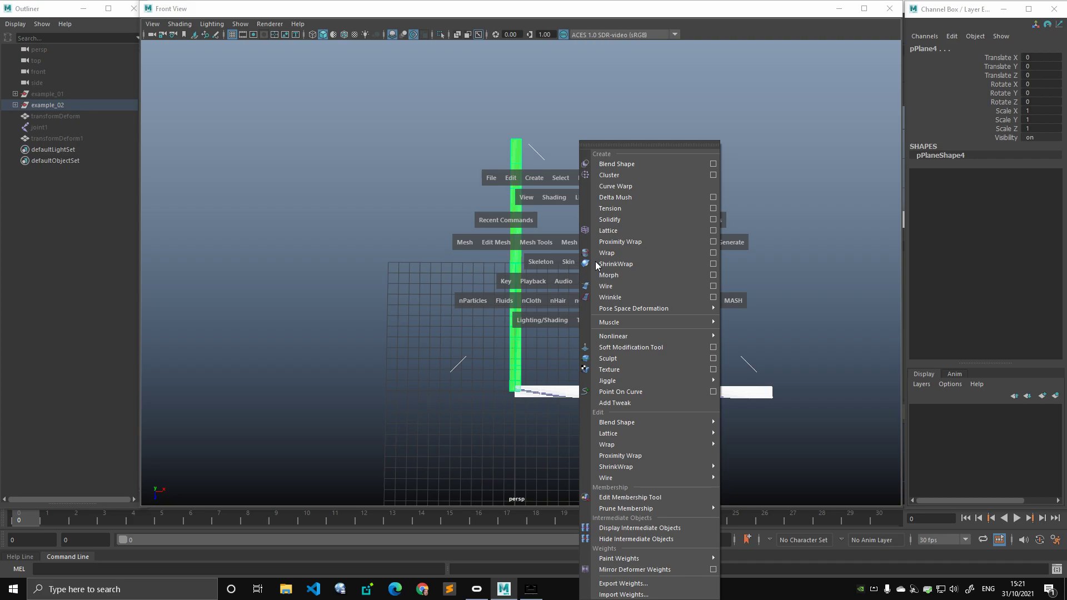
left_click(622, 164)
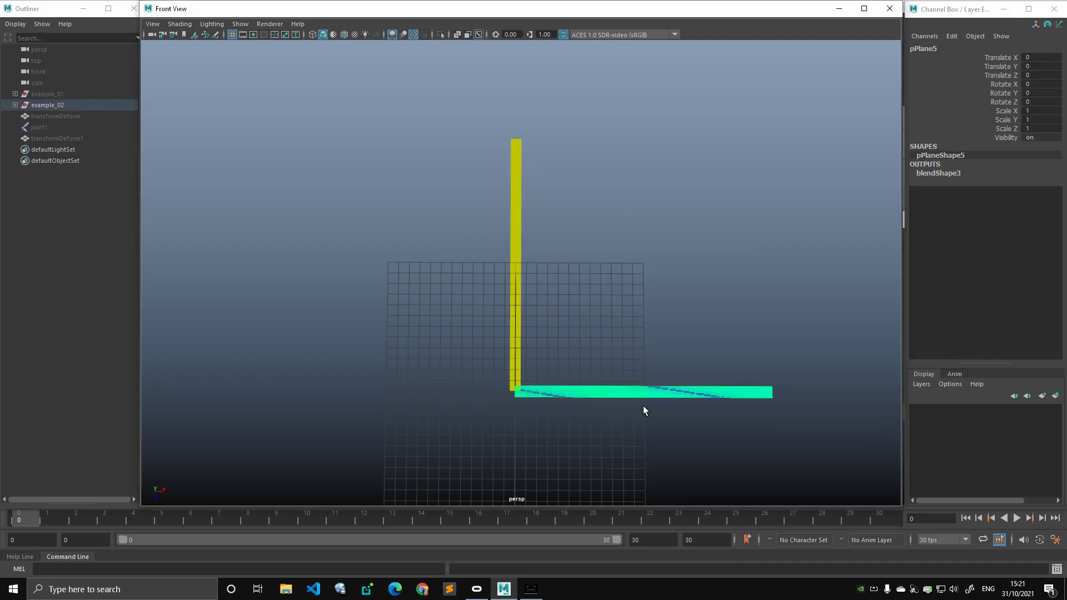
Step: Set the pPlane5 weight of the yellow strip's blend shape to 1 and deselect the strip
left_click(512, 247)
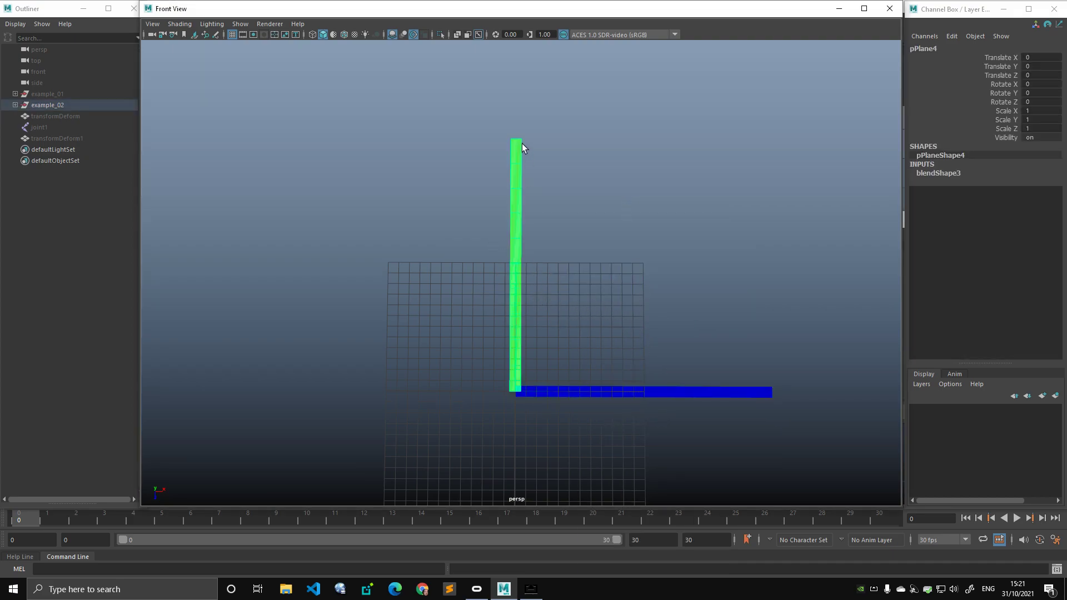
left_click(961, 173)
double_click(1035, 191)
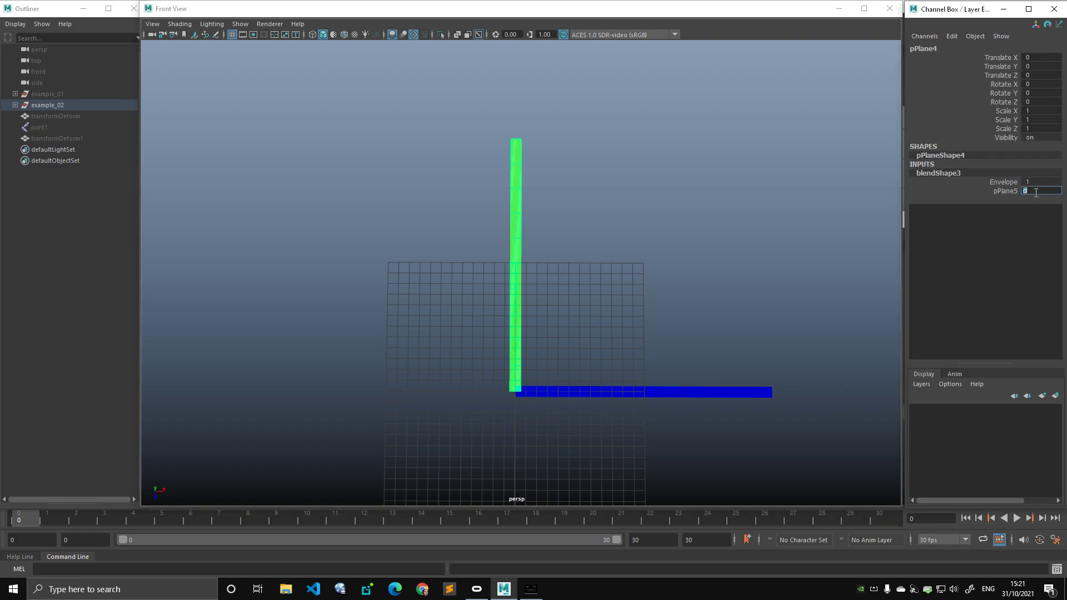
type("1")
key("Return")
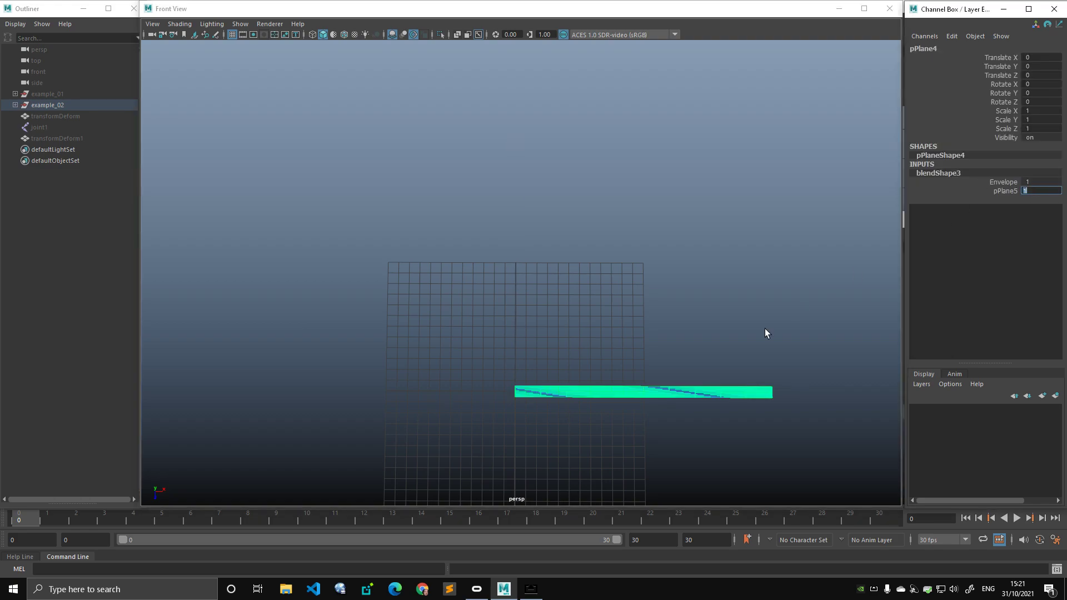
left_click(284, 223)
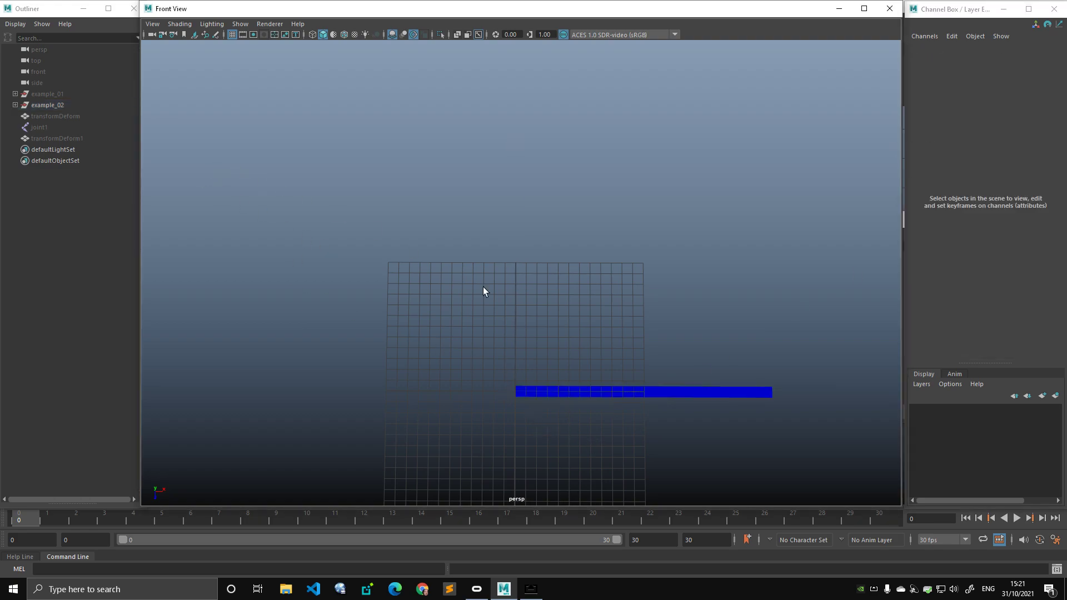
Step: Expand the example_02 group, select pPlane4, and set its pPlane5 blend weight to 0
left_click(77, 108)
left_click(15, 105)
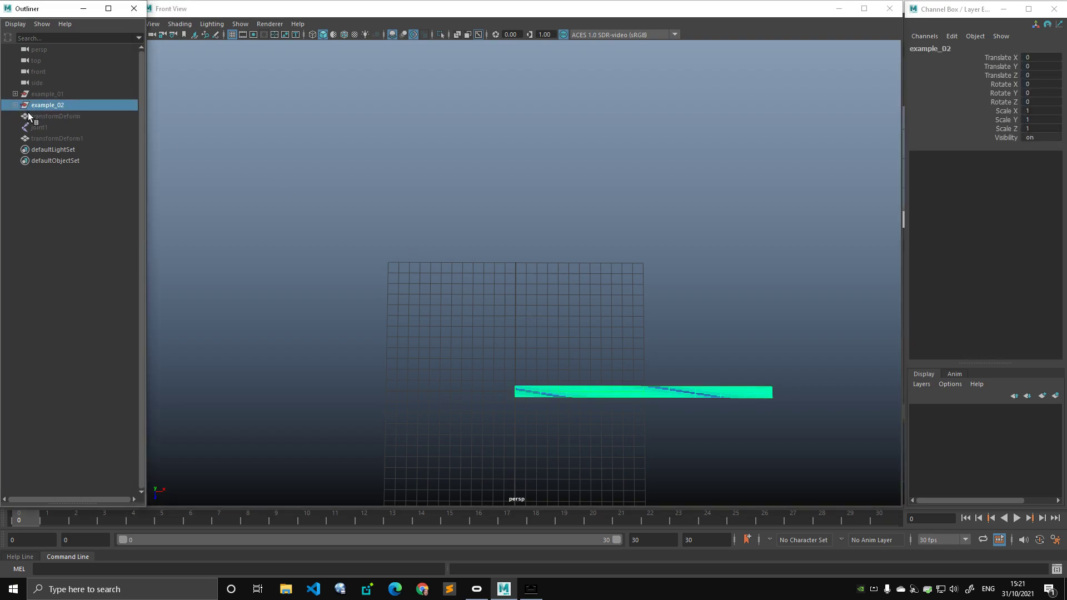
left_click(32, 117)
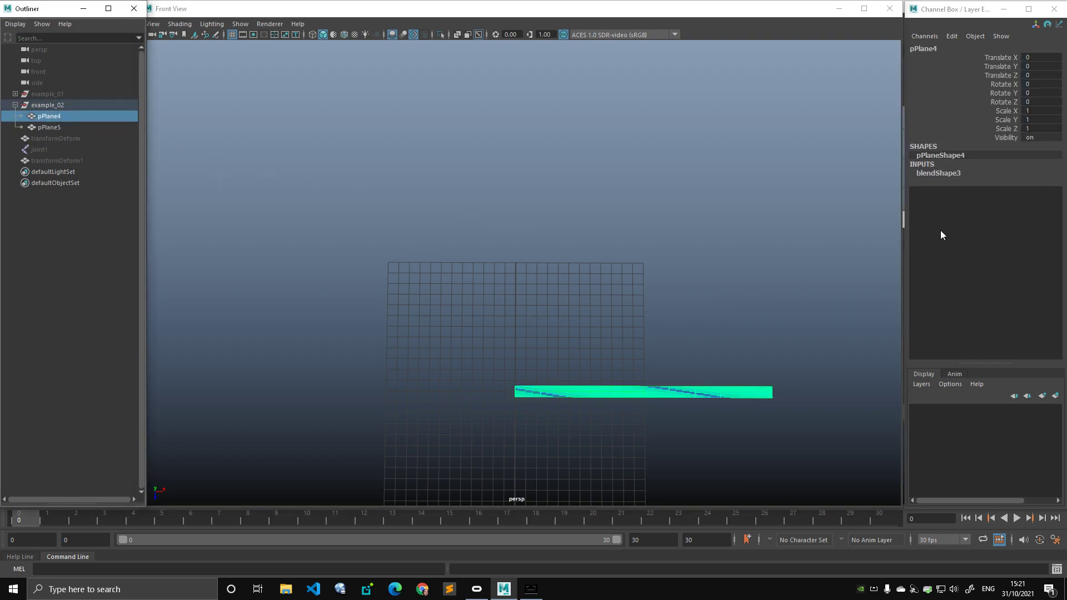
left_click(939, 173)
double_click(1043, 190)
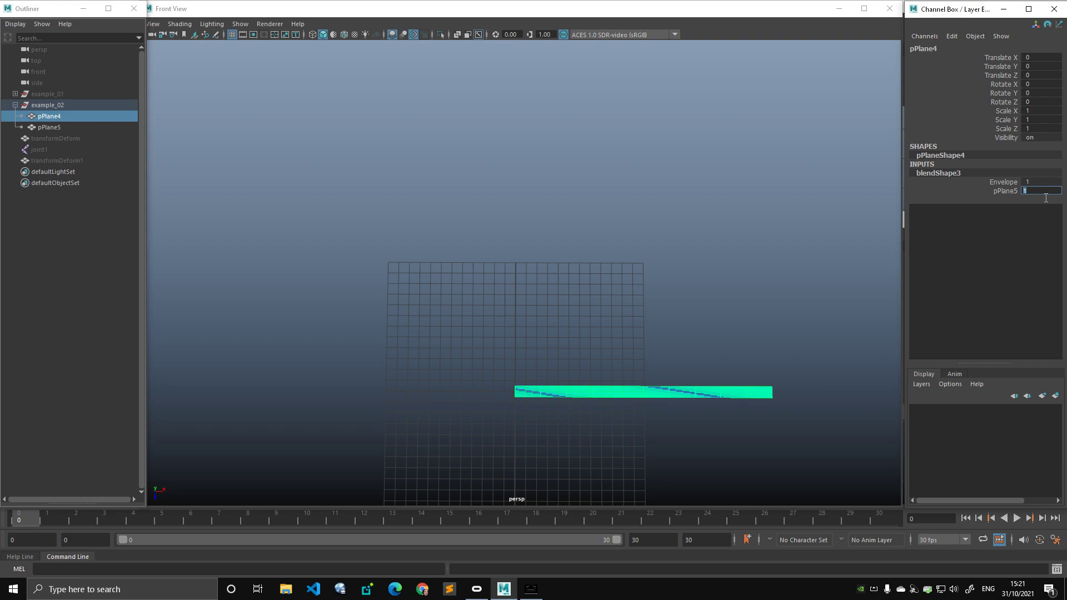
type("0")
key("Return")
Step: Test the yellow strip's pPlane5 blend weight at 0.1, 0, 0.95 and 1, and return it to 0
type("0.1")
key("Return")
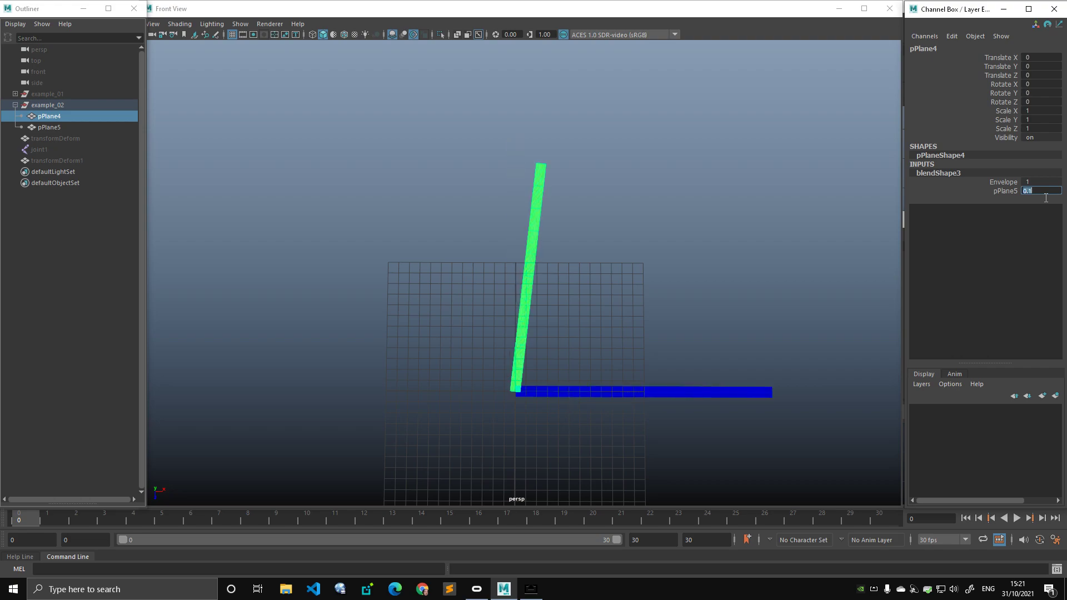
type("0")
key("Return")
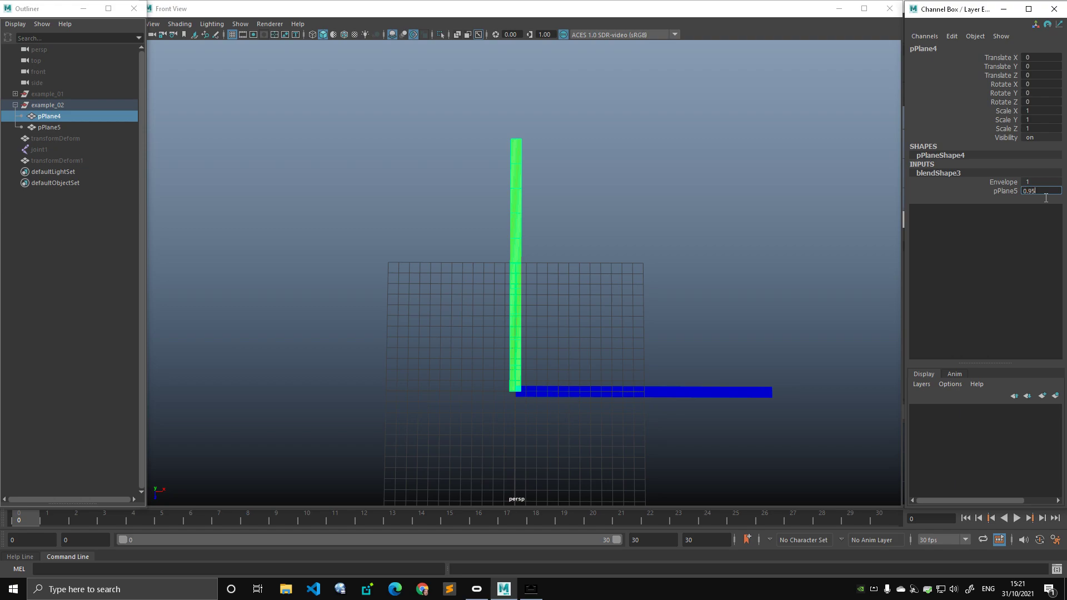
key("Return")
type("0")
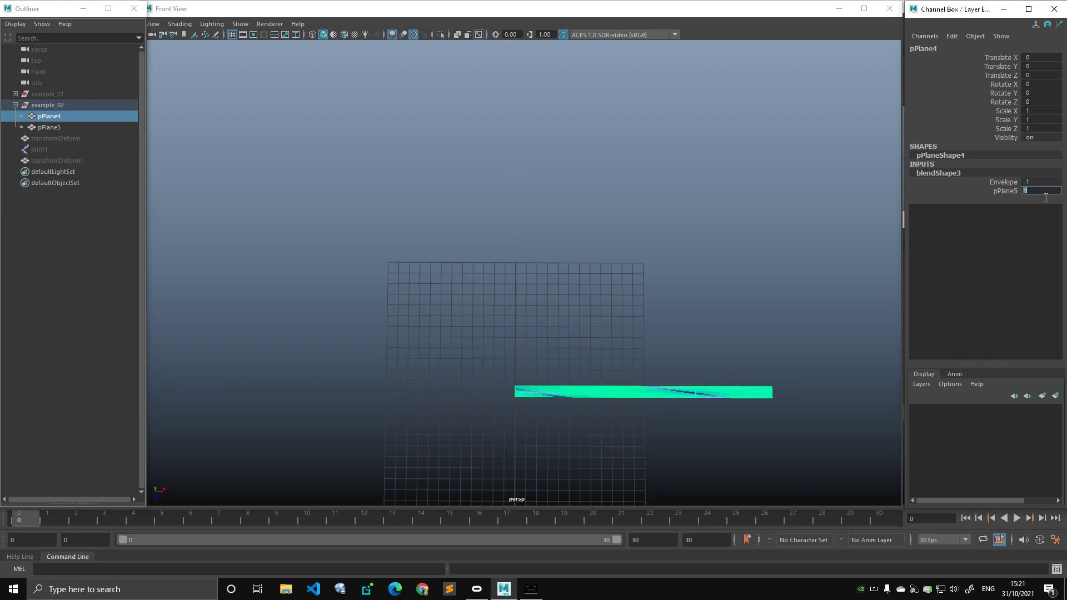
key("Return")
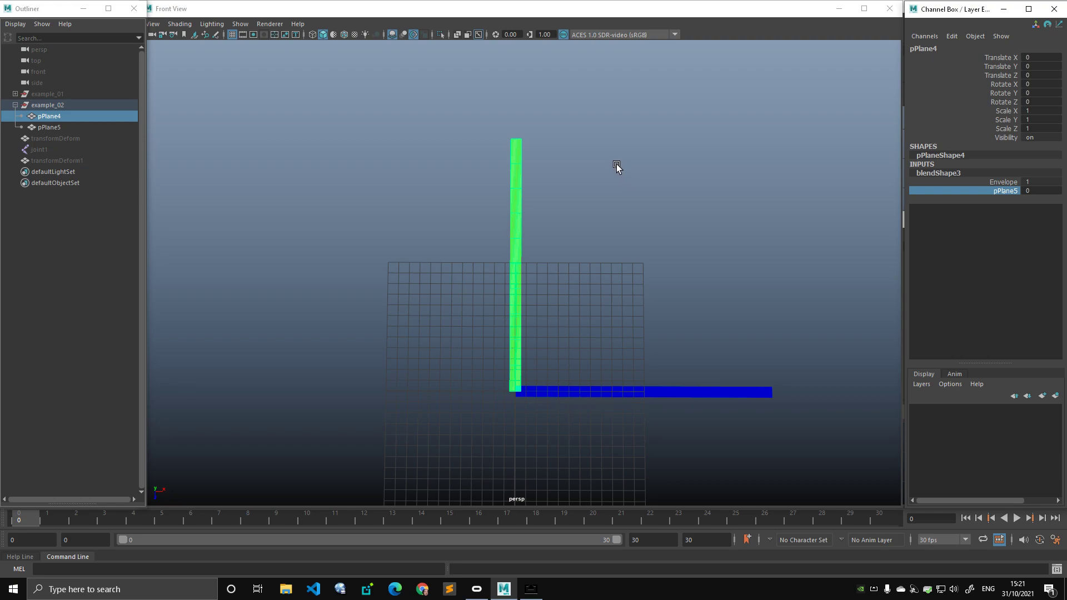
Step: Scrub the pPlane5 blend weight interactively, and reselect the yellow strip in the viewport
middle_click_drag(611, 177, 599, 201)
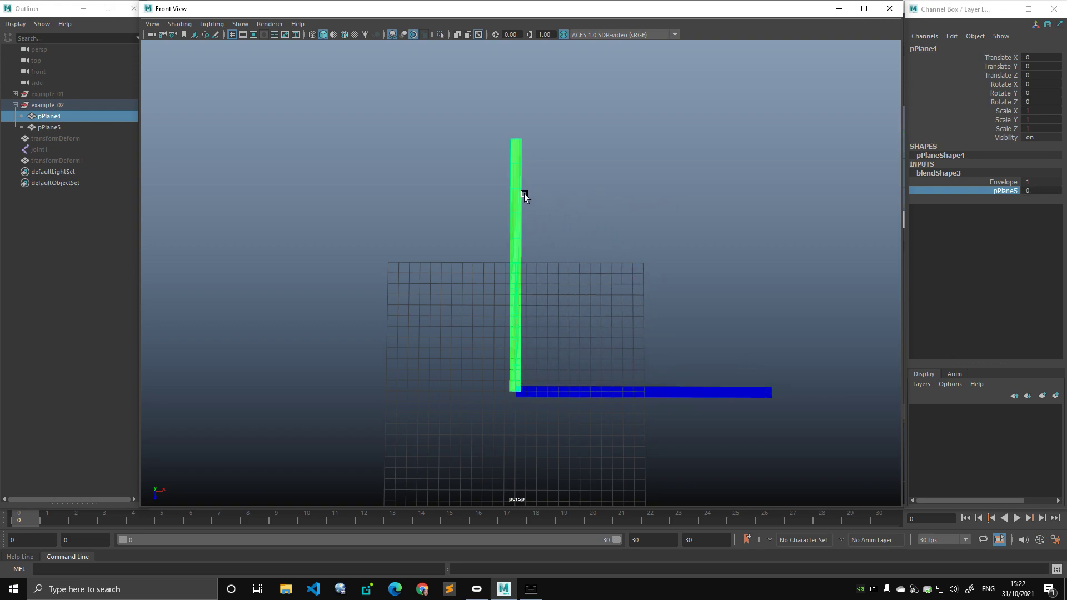
left_click(461, 188)
left_click(523, 311)
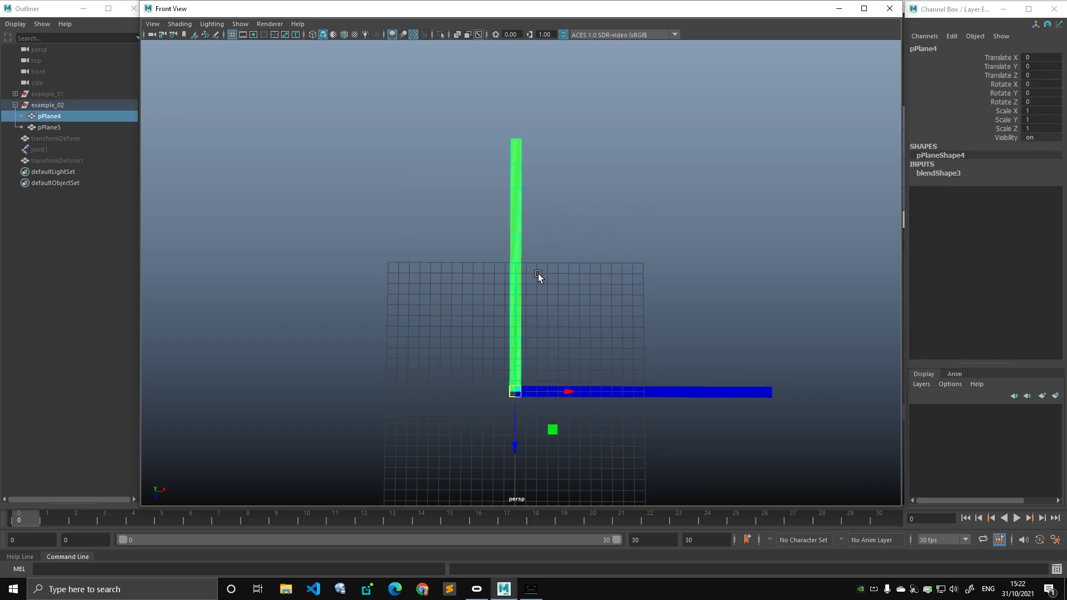
Step: Duplicate the yellow strip and move the original and the copy apart on either side of the grid
left_click_drag(531, 403, 679, 307)
key("ctrl+d")
left_click_drag(199, 133, 331, 203)
left_click_drag(587, 141, 747, 222, "shift")
left_click(671, 148)
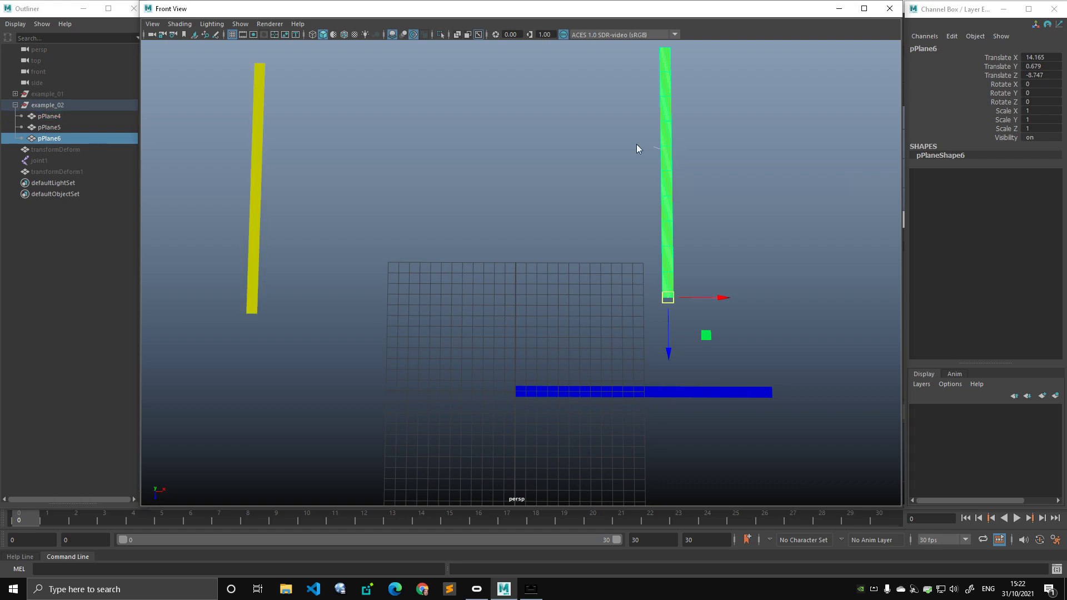
Step: Show the duplicated strip's vertices, return to object mode, and select the original yellow strip for moving
key("ctrl+F9")
left_click(670, 148)
key("q")
key("F8")
left_click(278, 157)
left_click(260, 161)
key("w")
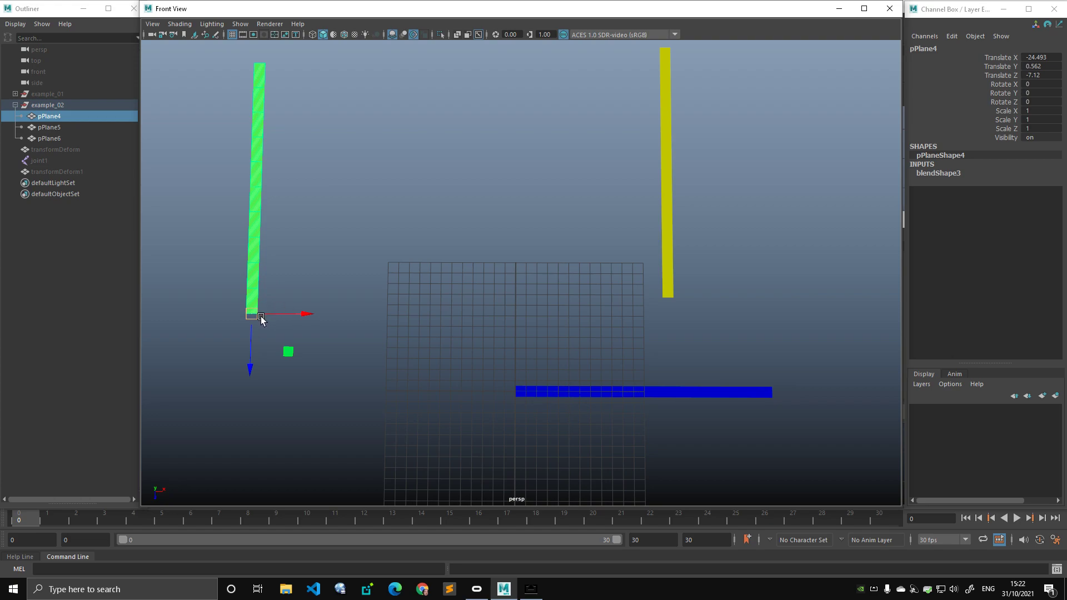
Step: Move the original yellow strip freely, and undo all moves and the duplication back to the single strip at the origin
left_click_drag(261, 315, 419, 298)
key("ctrl+z")
key("ctrl+z")
key("ctrl+z")
key("ctrl+z")
key("ctrl+z")
key("ctrl+z")
key("ctrl+z")
key("ctrl+z")
key("ctrl+z")
key("ctrl+z")
key("ctrl+z")
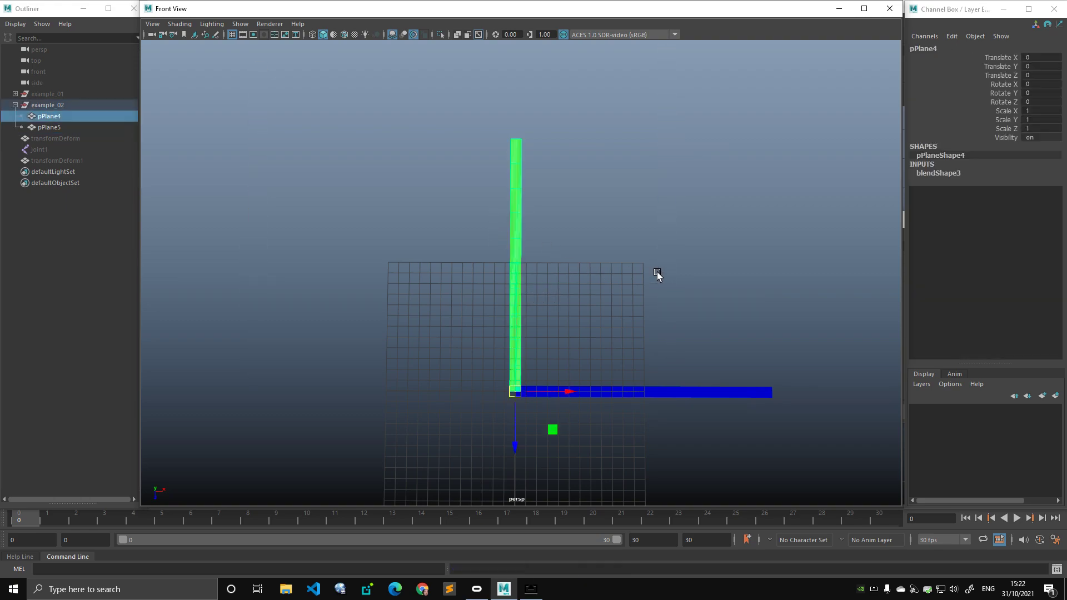
Step: Try rotating the yellow strip by about -9.66 degrees around Y, and undo the rotation
left_click(947, 173)
left_click(931, 192)
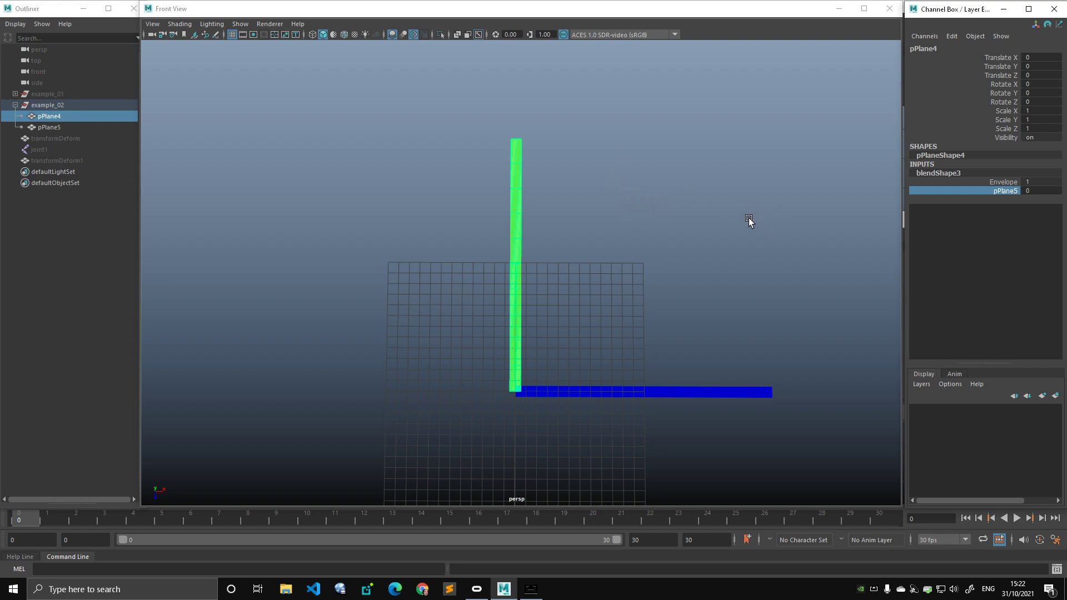
left_click(589, 390)
left_click(515, 242)
key("e")
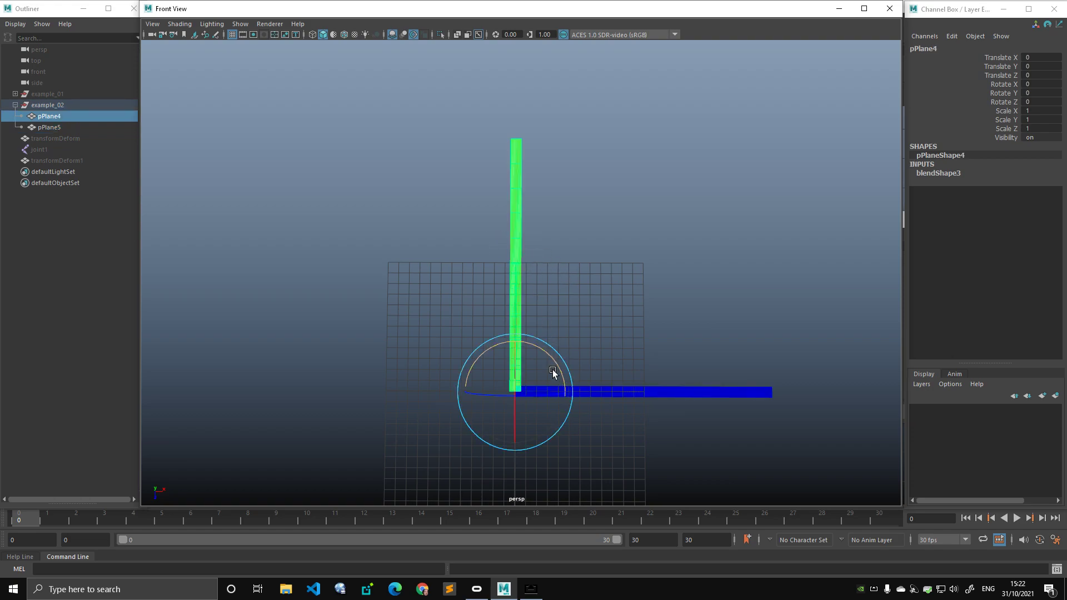
mouse_move(555, 359)
left_mouse_down()
mouse_move(592, 375)
mouse_move(611, 448)
mouse_move(591, 392)
mouse_move(554, 340)
mouse_move(564, 347)
left_mouse_up()
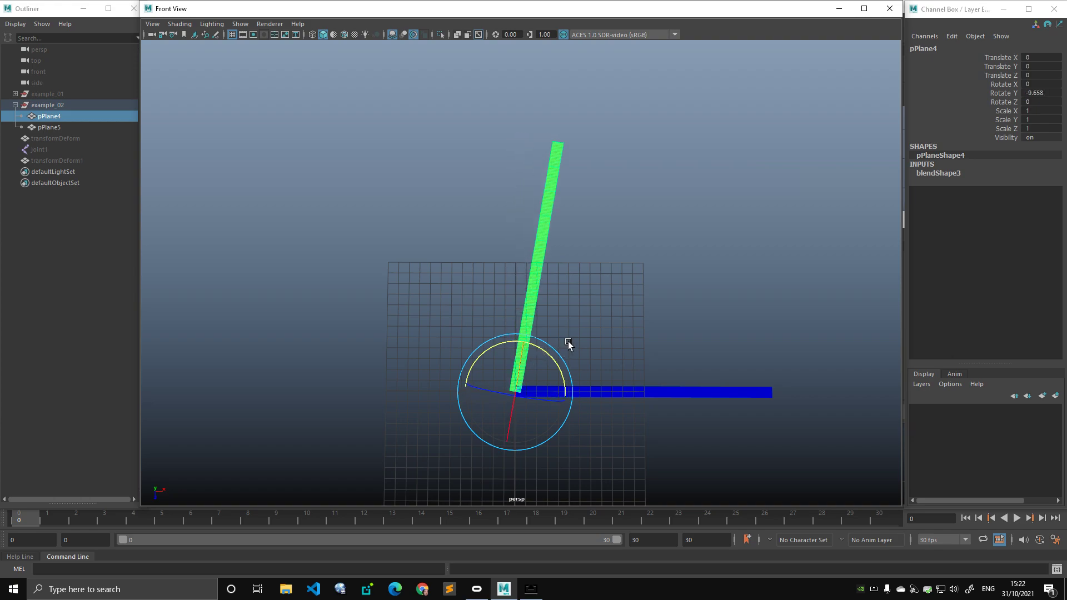
key("ctrl+z")
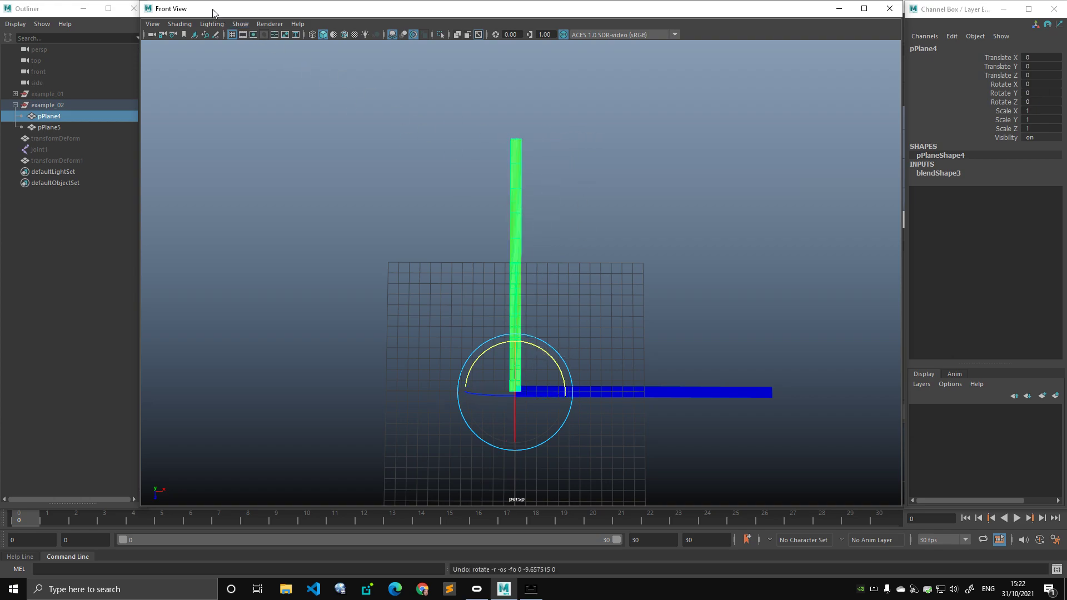
Step: Create a NURBS circle at the origin and scale it up until it reaches the outer ends of both strips
left_click(194, 25)
left_click(402, 123)
key("space")
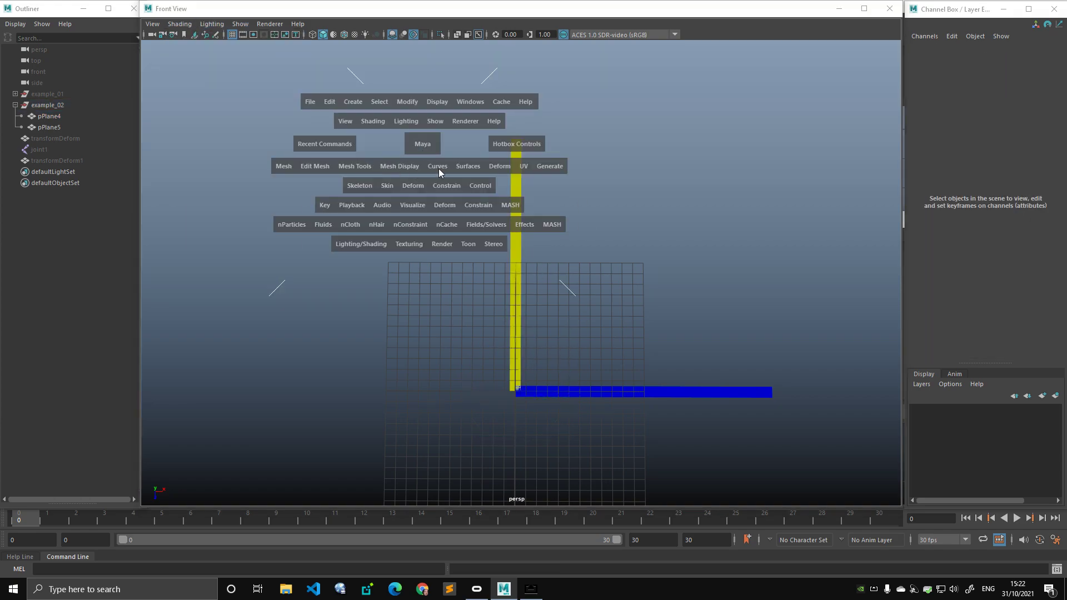
left_click(353, 102)
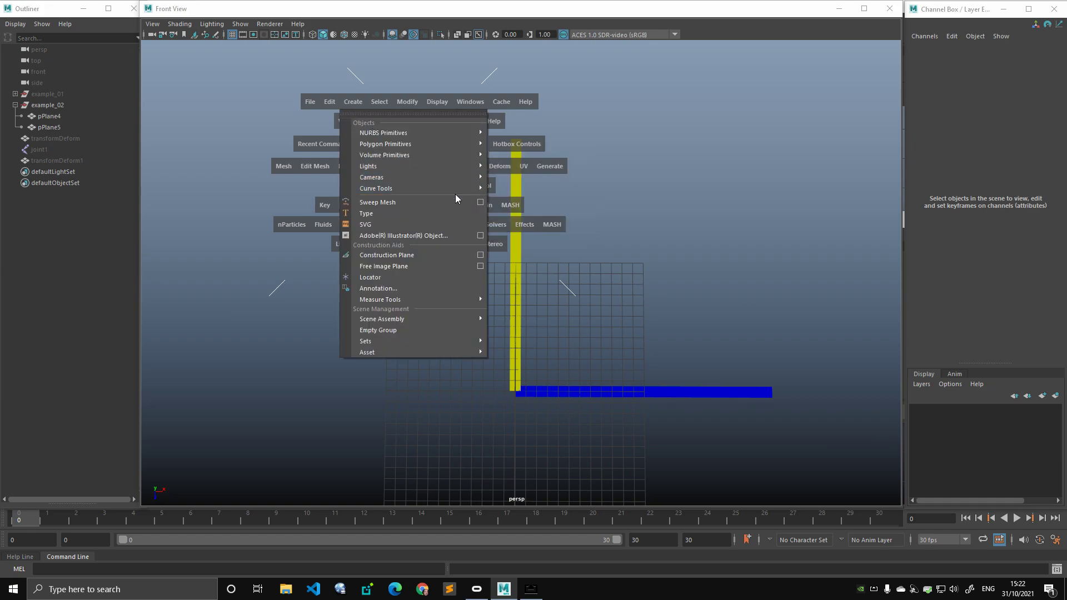
mouse_move(463, 141)
left_click(533, 199)
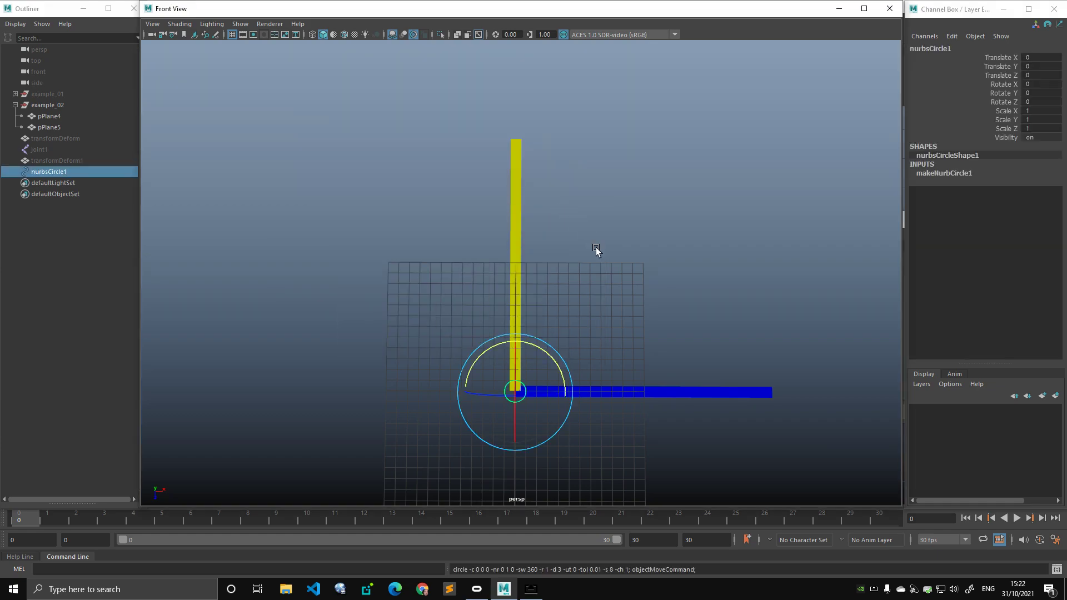
left_click_drag(515, 391, 648, 309)
Step: Select the yellow strip, rotate it as a transform along the circle, and undo the rotation
key("e")
left_click_drag(488, 231, 577, 278)
left_click_drag(550, 350, 565, 319)
key("ctrl+z")
Step: Scrub the yellow strip's pPlane5 blend weight to 0.62, check its end vertices, and return to object mode
left_click(958, 173)
left_click(1005, 191)
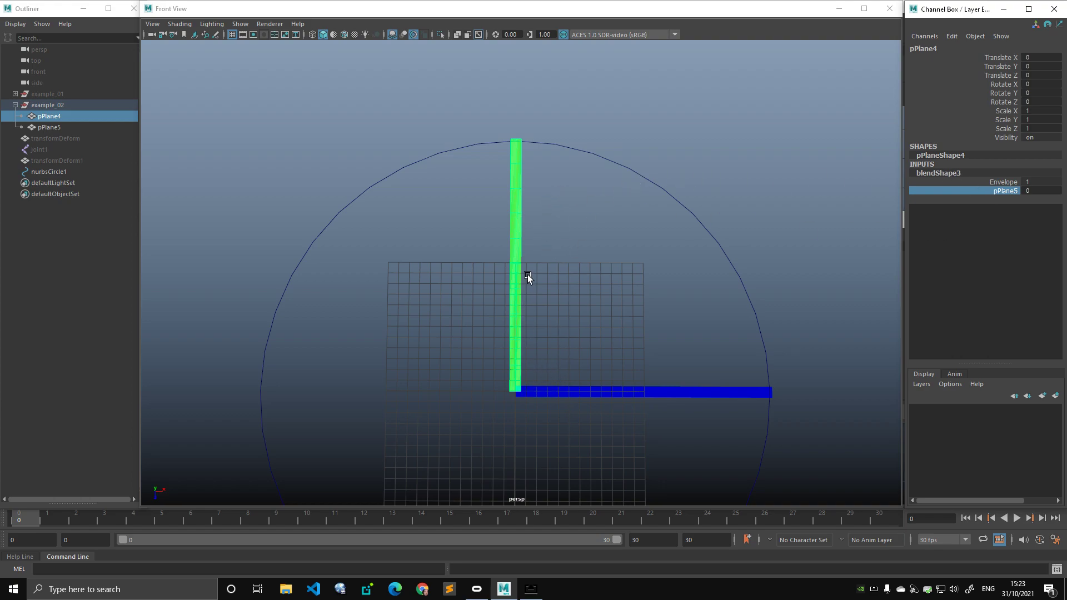
middle_click_drag(627, 244, 659, 259)
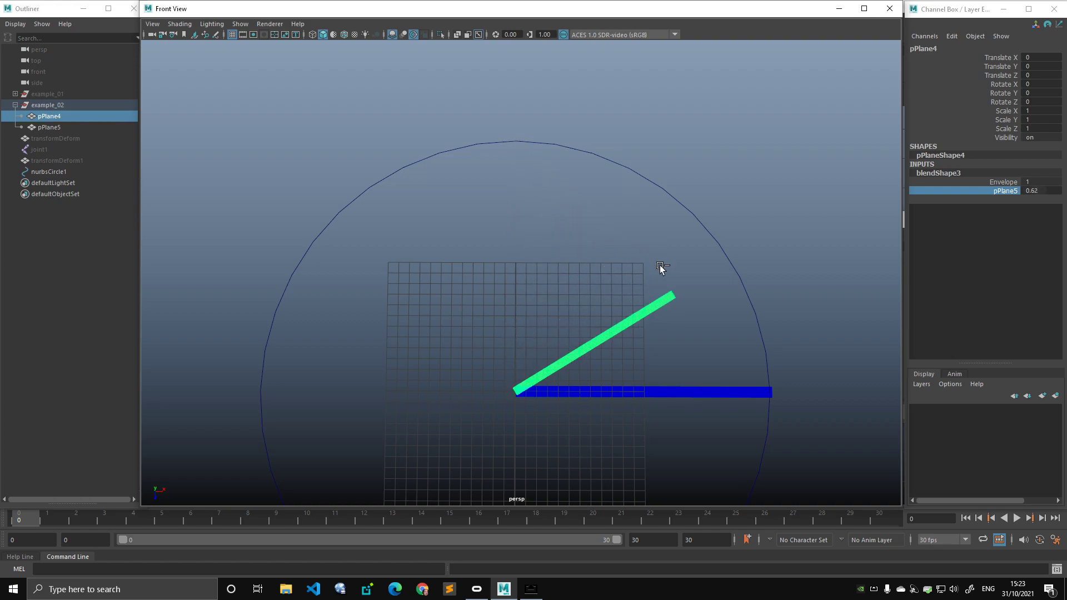
right_click_drag(679, 293, 649, 293)
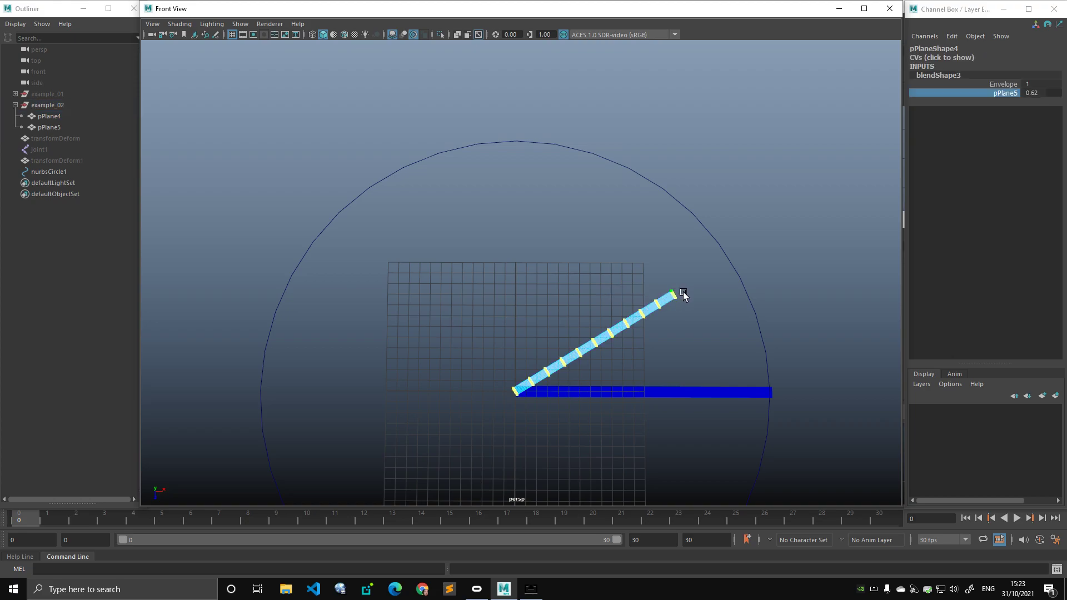
left_click(682, 292)
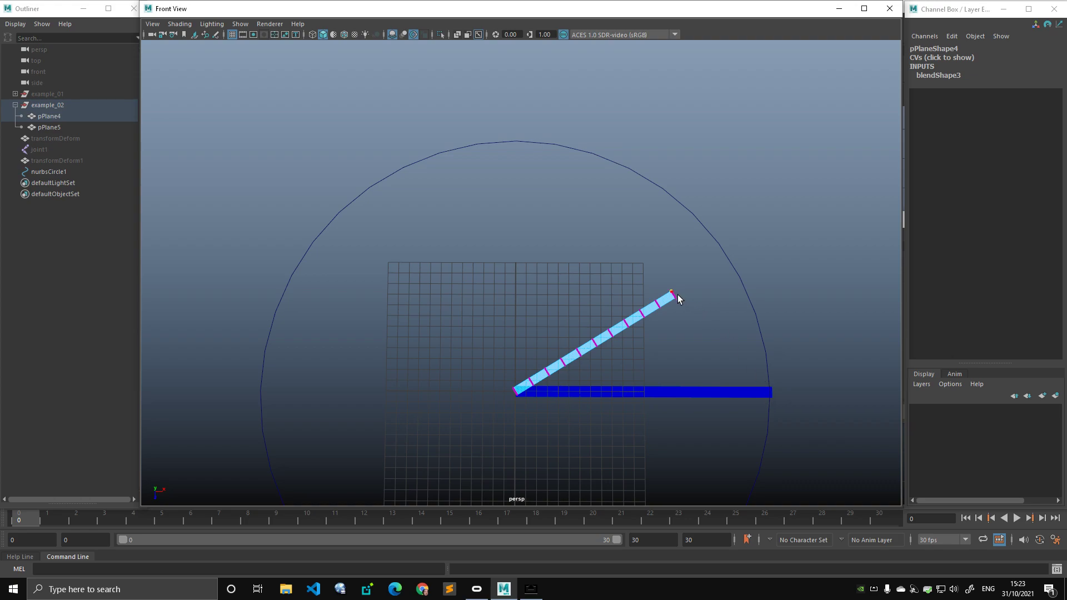
key("F8")
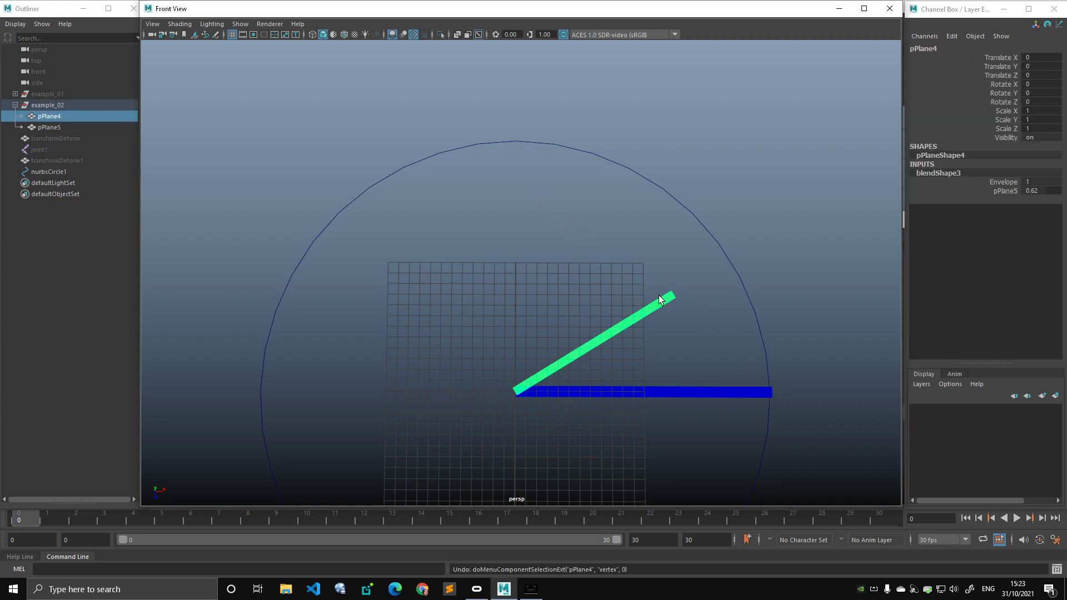
Step: Scrub the pPlane5 blend weight to 0.39, inspect the strip's vertices, and restore the vertical strip in object mode
left_click(983, 191)
middle_click_drag(842, 201, 616, 220)
key("F8")
left_click(598, 267)
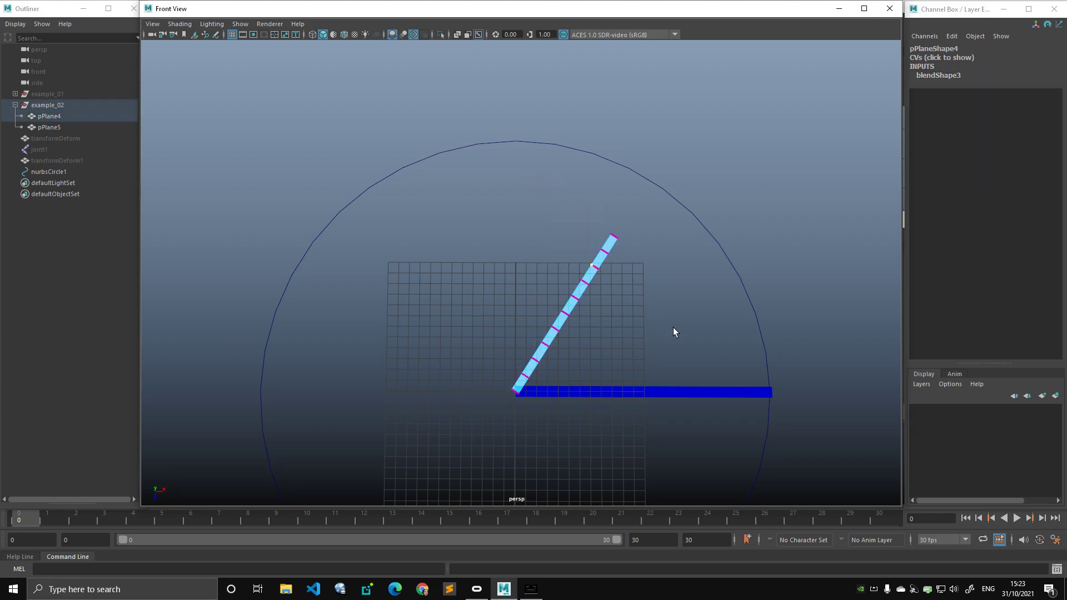
key("ctrl+z")
key("ctrl+z")
key("ctrl+z")
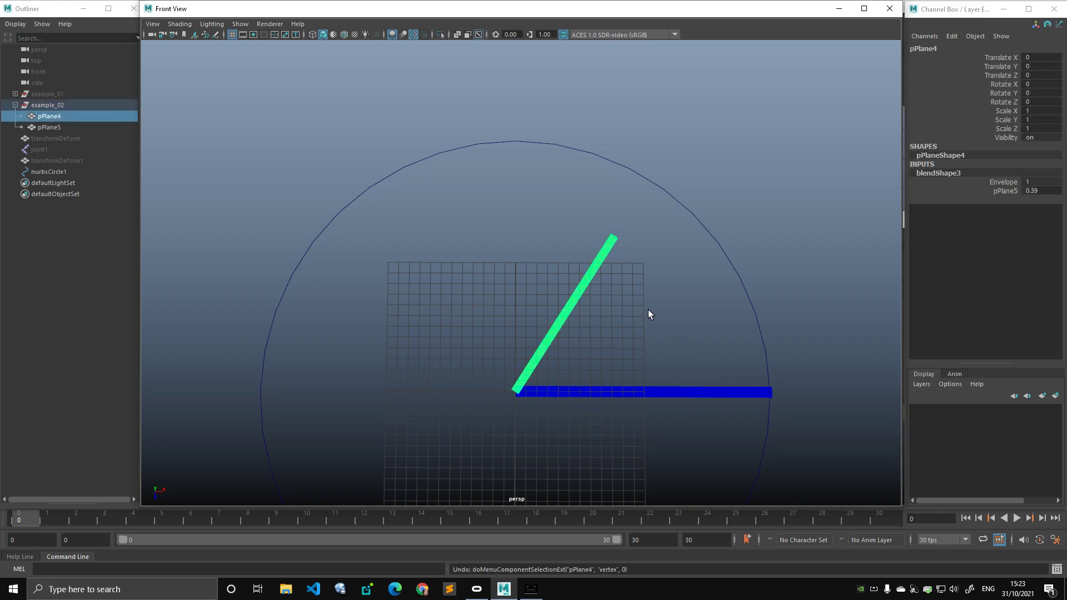
key("F8")
key("F8")
Step: Turn on wireframe on shaded and draw a straight CV curve from near the yellow strip's tip to the blue strip's outer part
key("space")
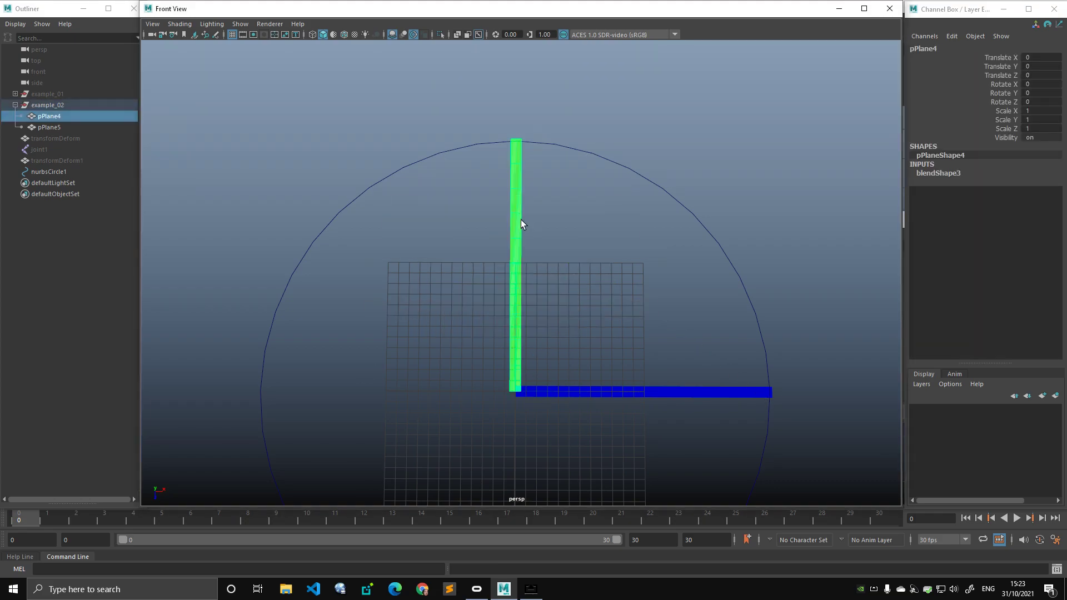
key("space")
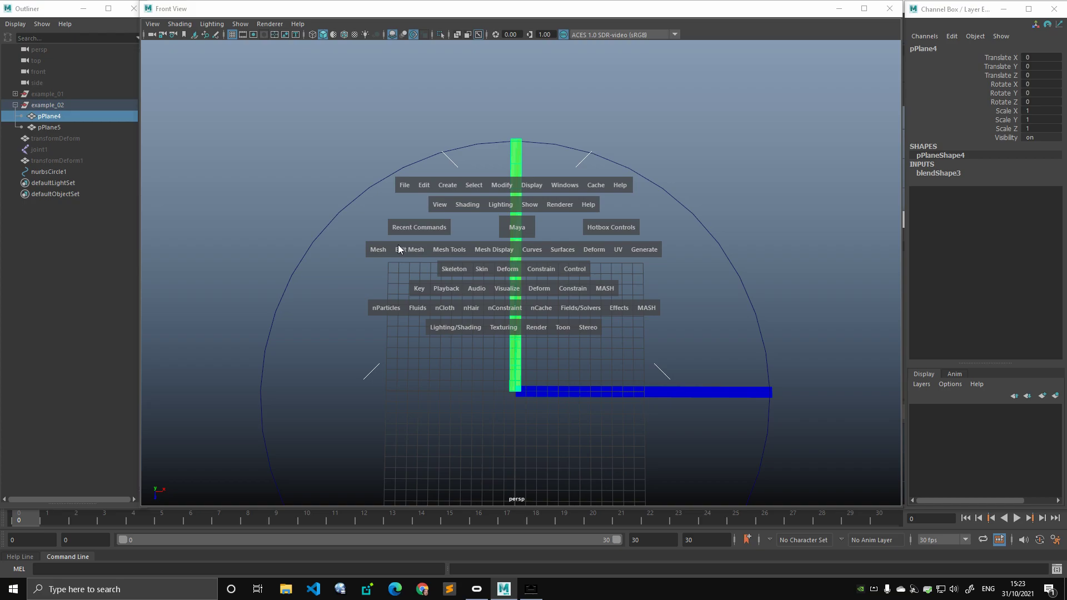
left_click(448, 185)
mouse_move(507, 271)
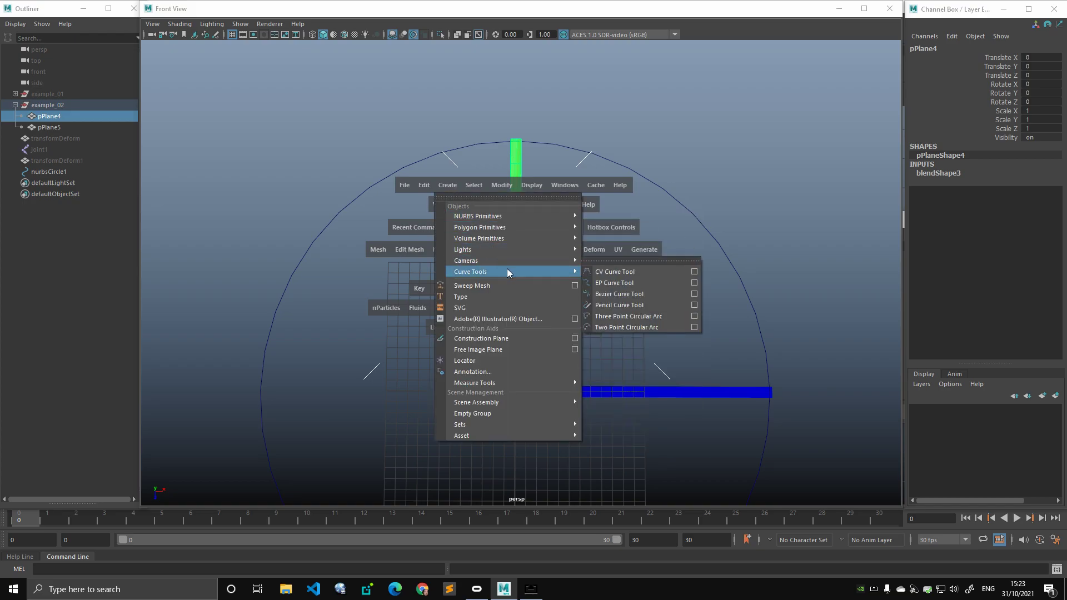
left_click(614, 272)
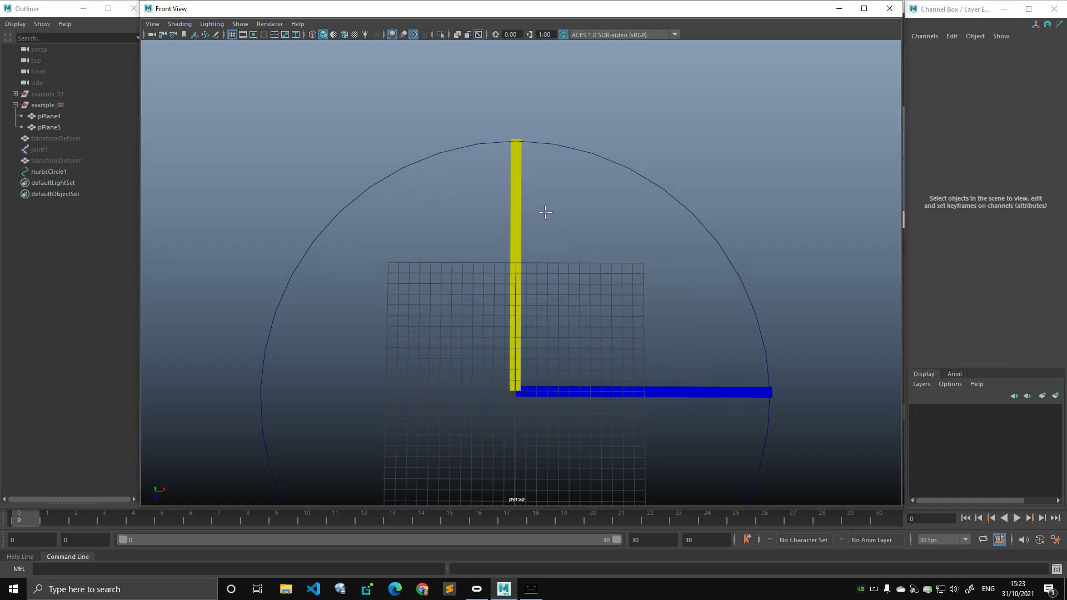
left_click(346, 36)
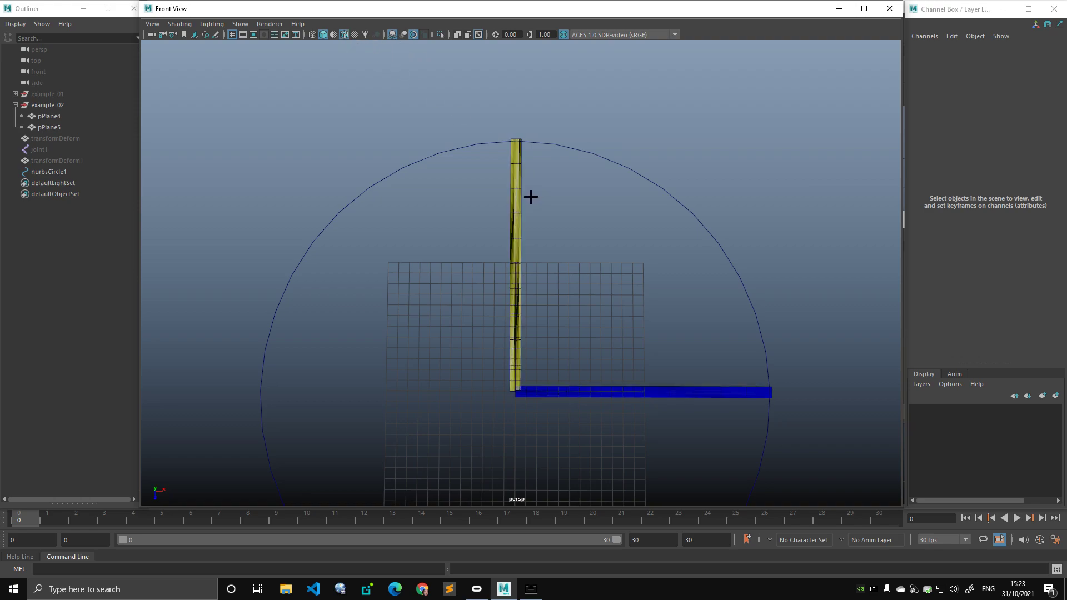
left_click(523, 164)
left_click(722, 398)
key("Return")
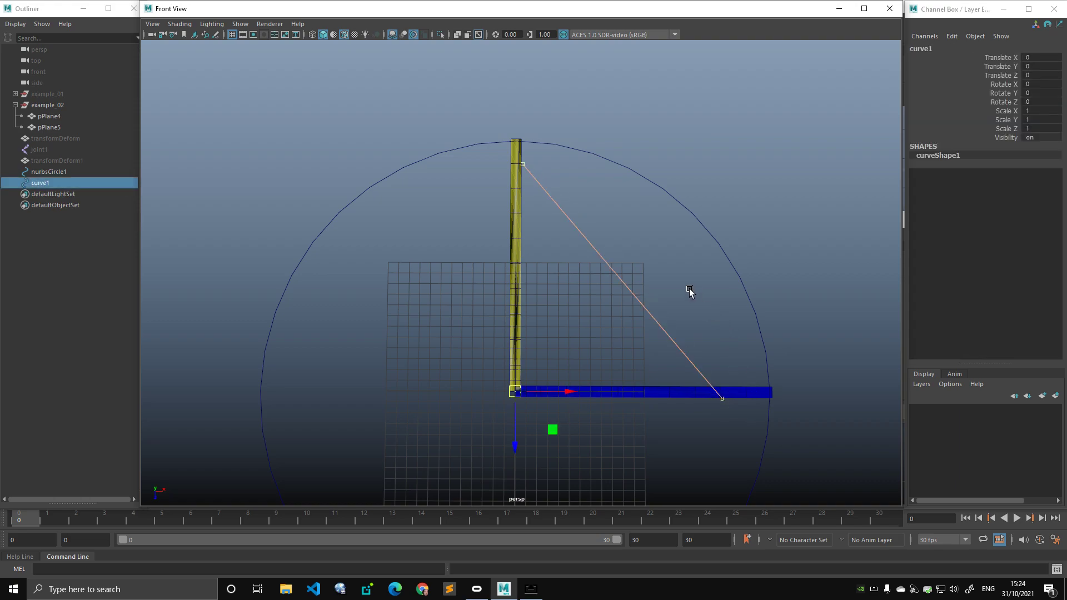
Step: Select the yellow strip, scrub its pPlane5 blend weight along the straight curve, and return it to 0
left_click(524, 247)
key("e")
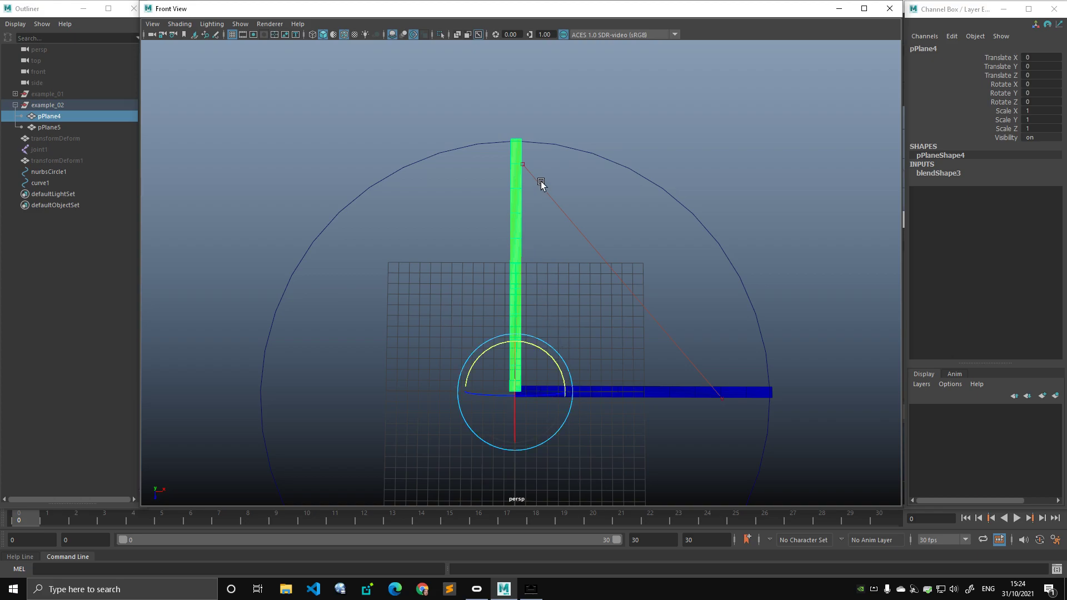
left_click(944, 173)
left_click(972, 191)
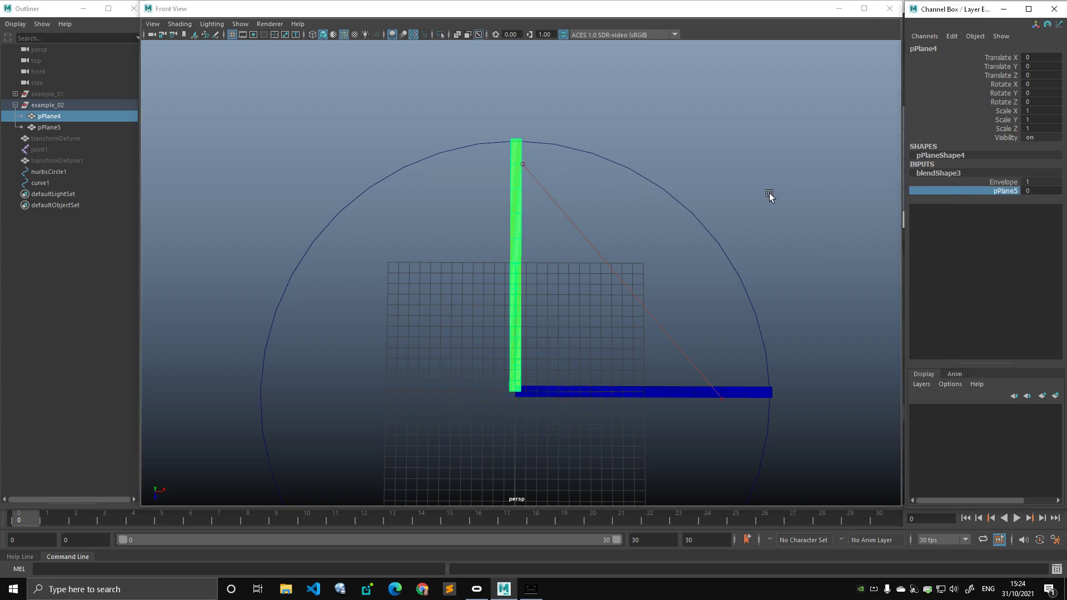
middle_click_drag(632, 215, 577, 206)
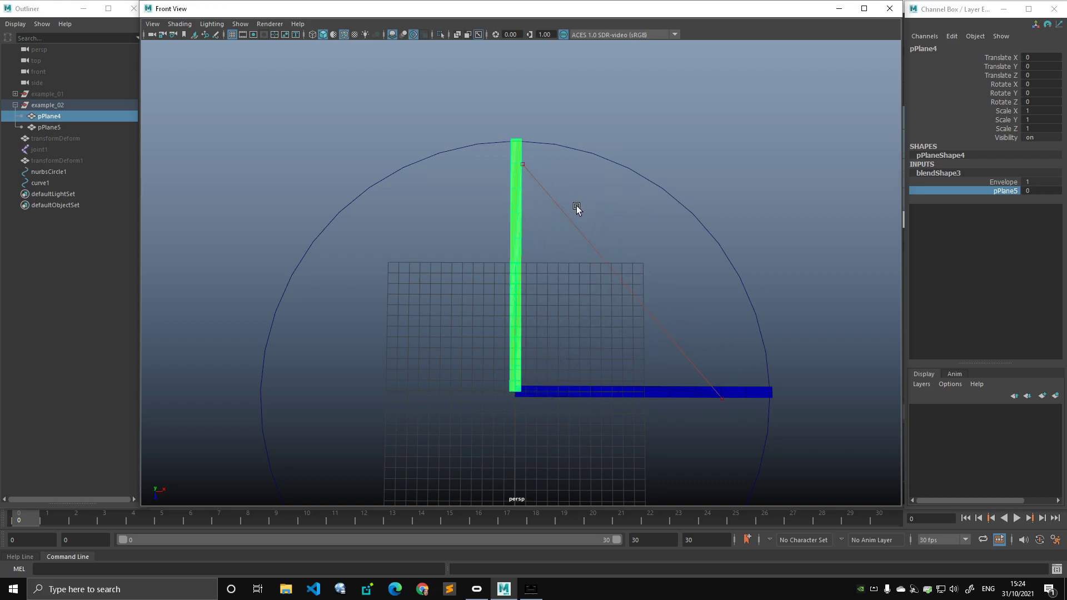
Step: Delete the straight curve and select the yellow strip
left_click(73, 183)
key("Delete")
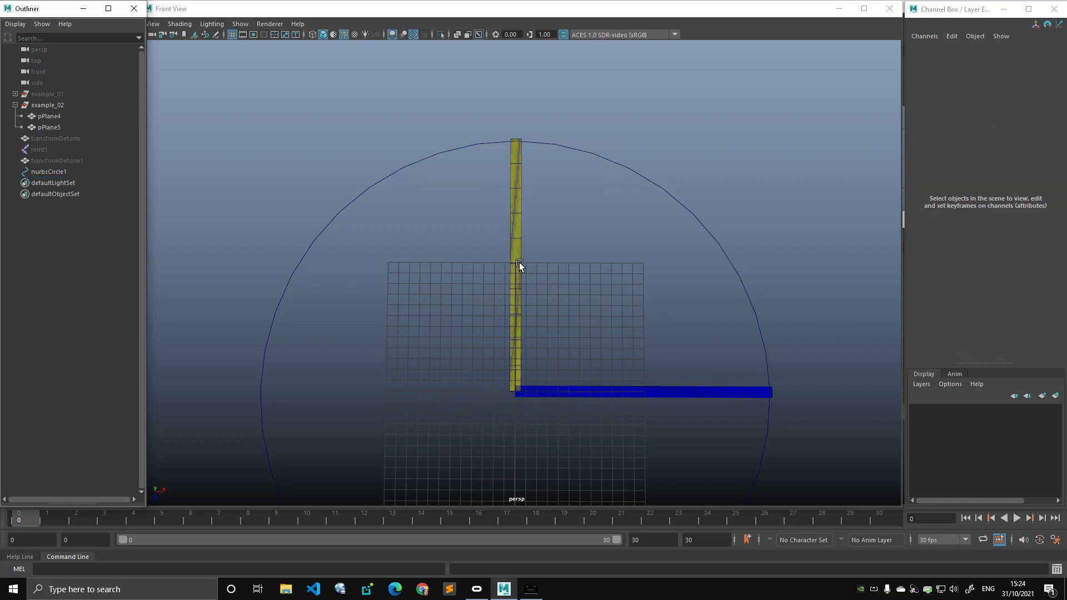
left_click(518, 266)
Step: Toggle the selection back and forth between the yellow and blue strips, and restore the yellow strip's selection
key("Right")
key("Left")
key("Right")
key("Left")
key("Right")
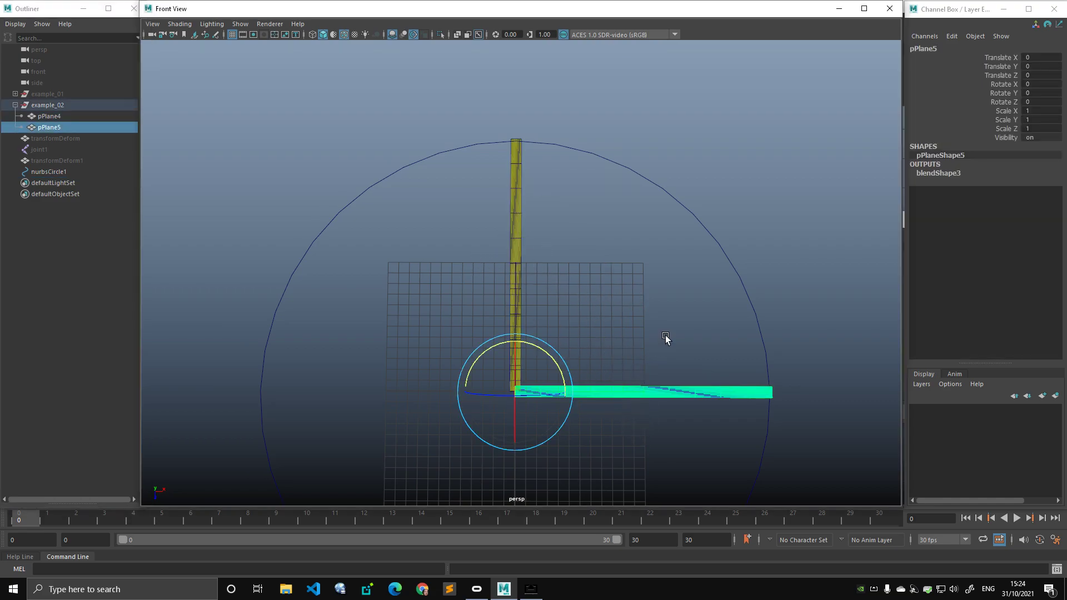
left_click(639, 306)
key("ctrl+z")
key("ctrl+z")
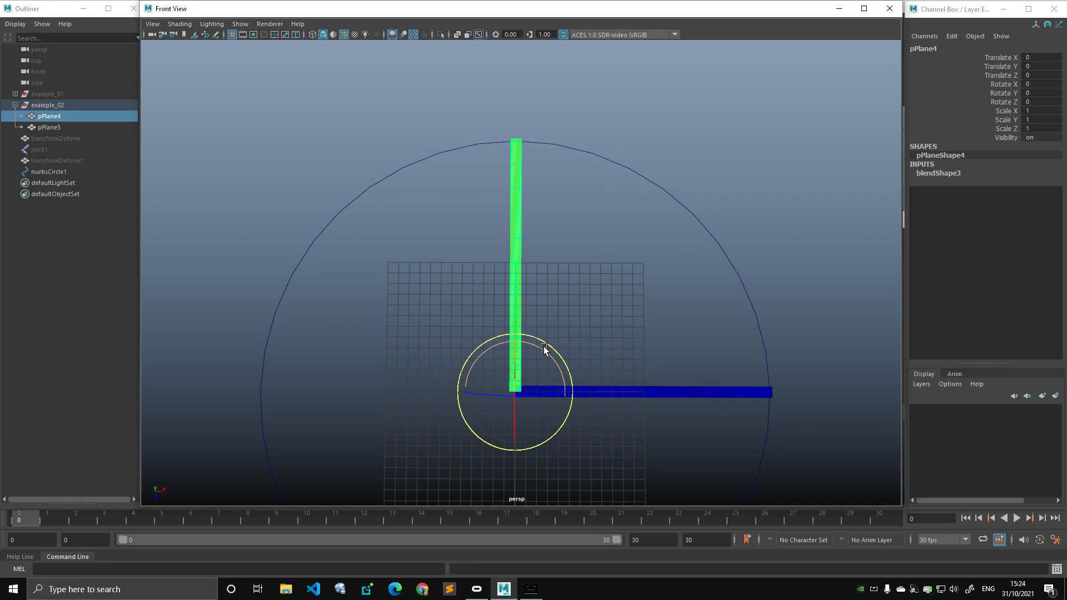
Step: Rotate the yellow strip toward the blue one, undo the rotation, and reselect the yellow strip
left_click_drag(544, 349, 621, 434)
key("ctrl+z")
key("ctrl+z")
key("q")
left_click(504, 254)
left_click_drag(503, 252, 570, 304)
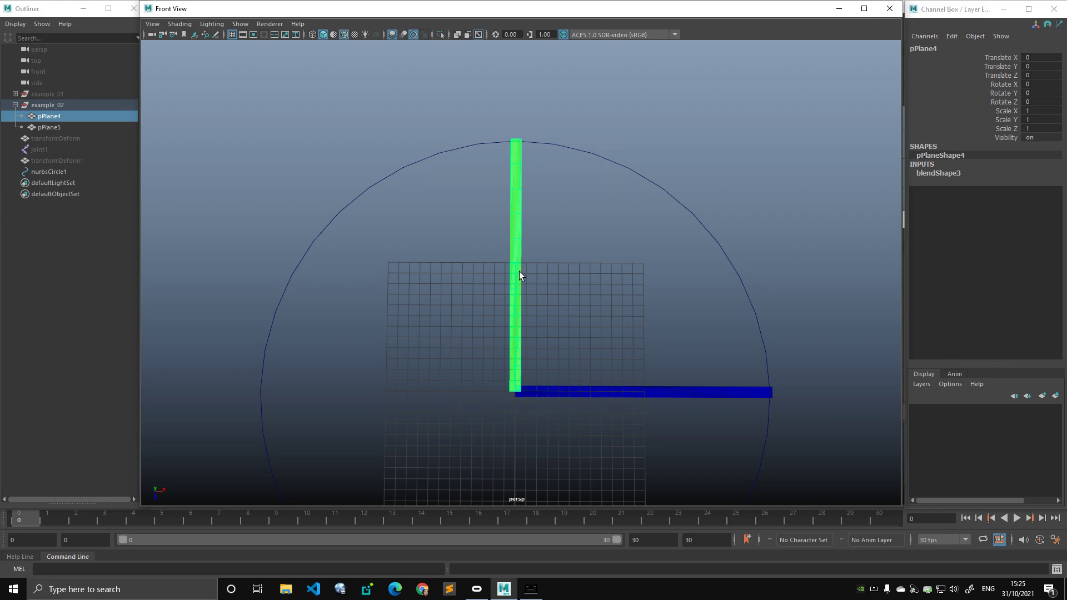
Step: Rotate the yellow strip by about -62.6 degrees around Y, undo it, and briefly display the strip's vertices
key("e")
left_click_drag(551, 331, 595, 385)
key("ctrl+z")
key("q")
key("ctrl+F9")
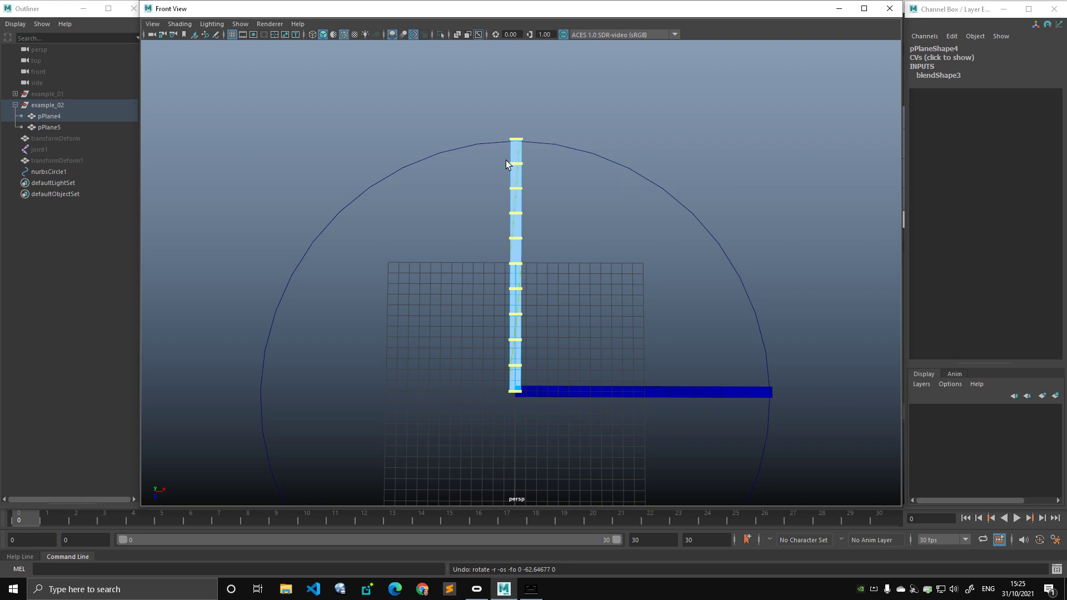
key("F8")
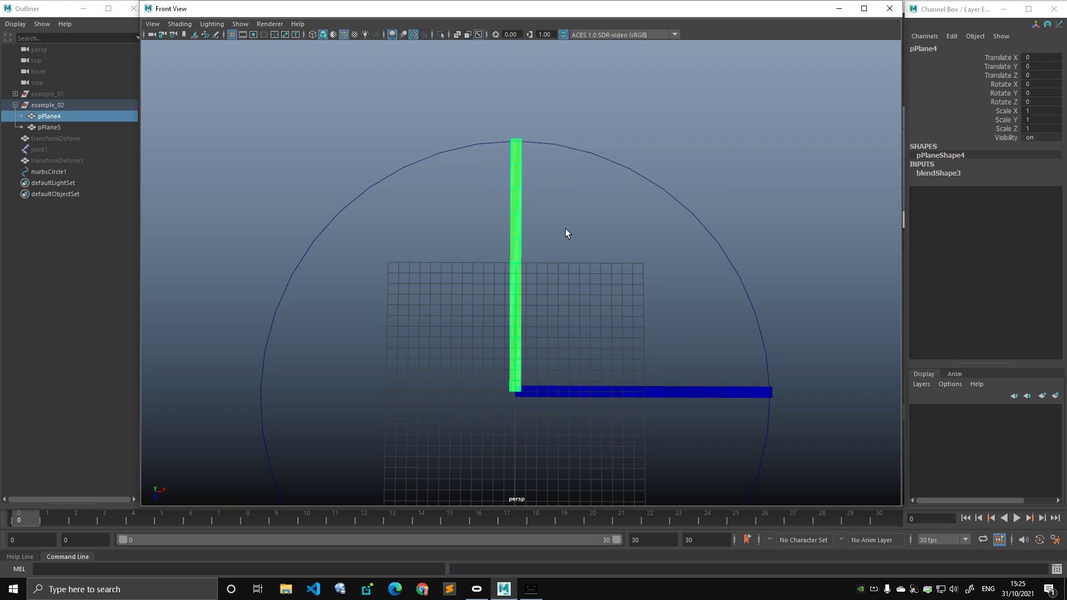